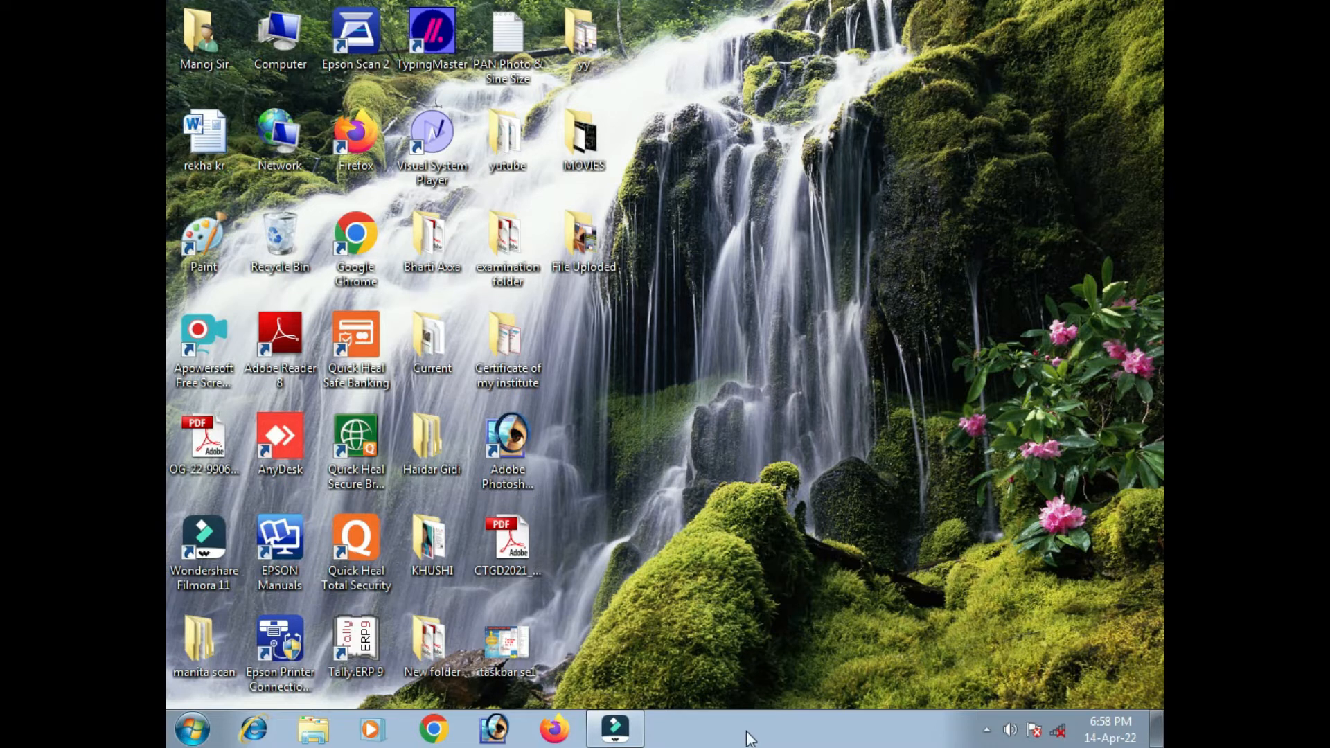
Open the Taskbar and Start Menu Properties dialog and move it toward the middle of the desktop.
{"action": "right_click", "coordinate": [741, 741]}
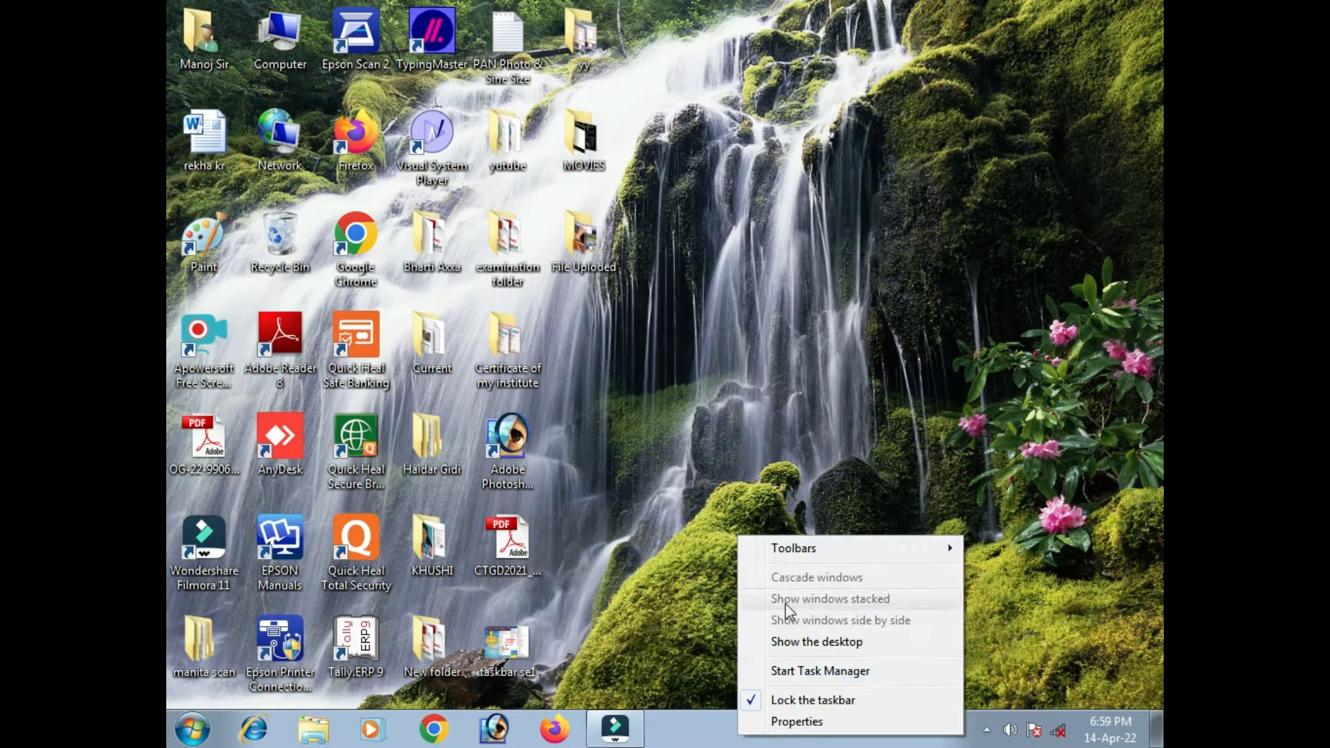
{"action": "left_click", "coordinate": [797, 723]}
{"action": "left_click_drag", "start_coordinate": [420, 271], "coordinate": [739, 195]}
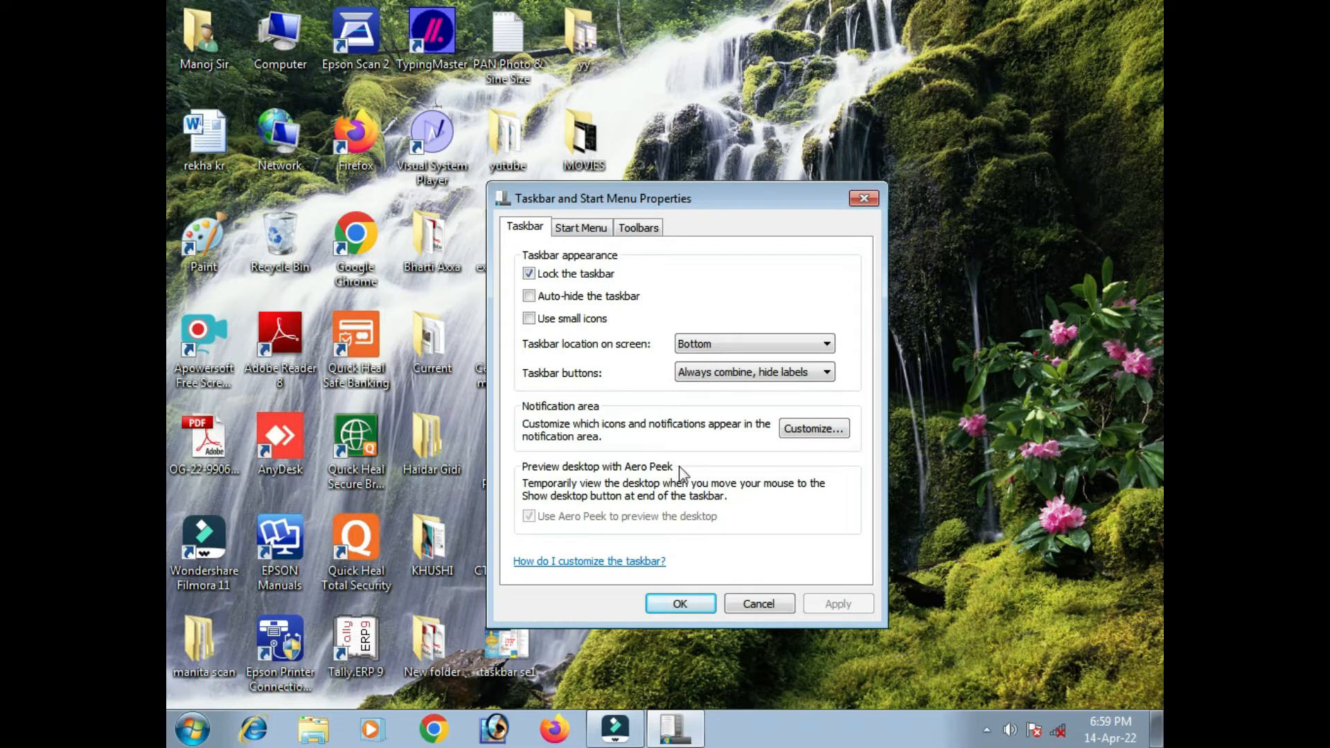
Turn off the Lock the taskbar option and apply the change.
{"action": "left_click", "coordinate": [529, 274]}
{"action": "left_click", "coordinate": [530, 274]}
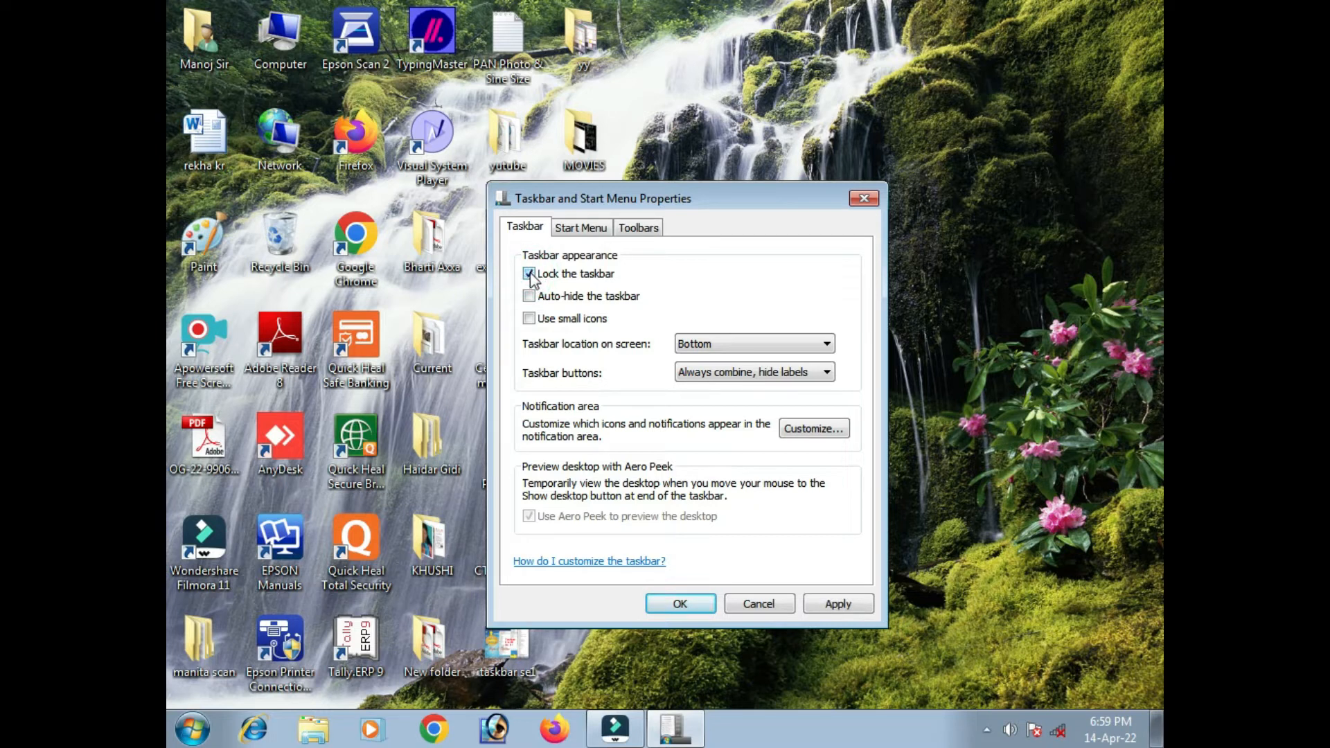
{"action": "left_click", "coordinate": [530, 275]}
{"action": "left_click", "coordinate": [833, 604]}
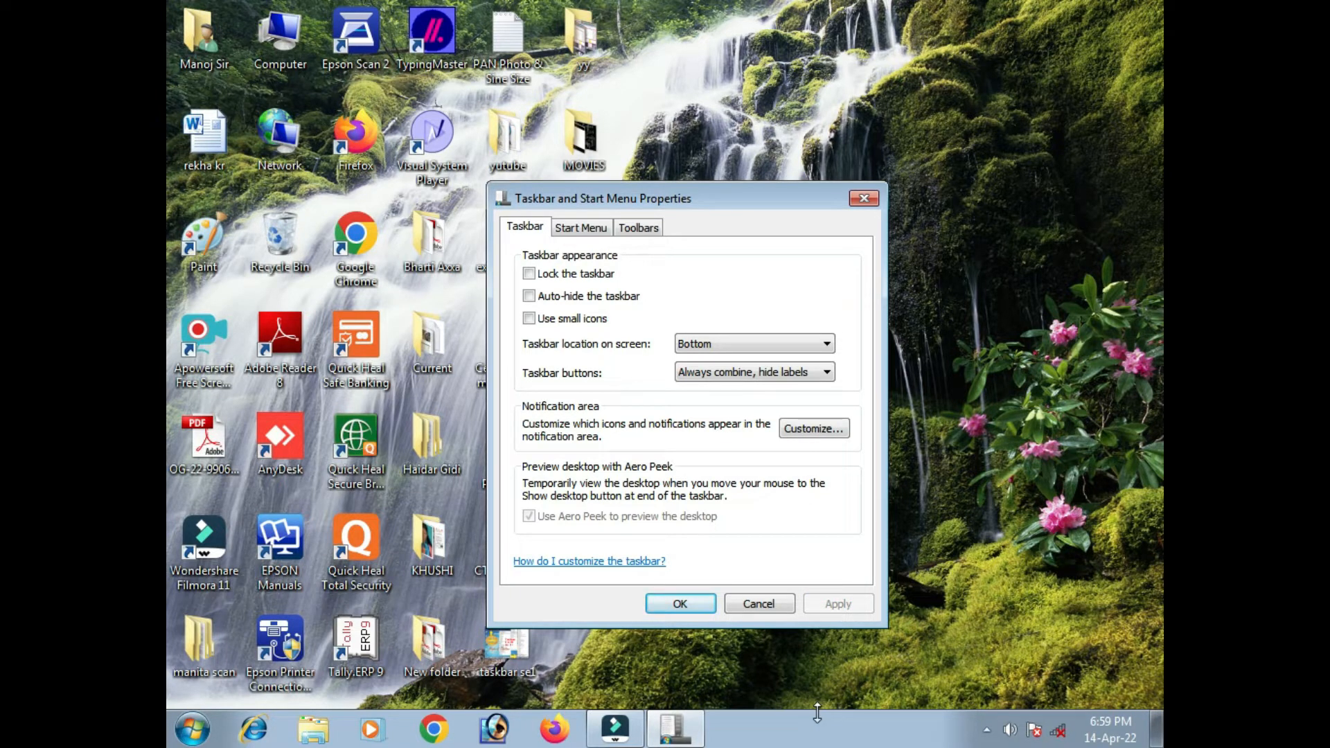
Resize the unlocked taskbar, stretching it to about half the screen height and reducing it to a few rows.
{"action": "left_click_drag", "start_coordinate": [818, 704], "coordinate": [810, 432]}
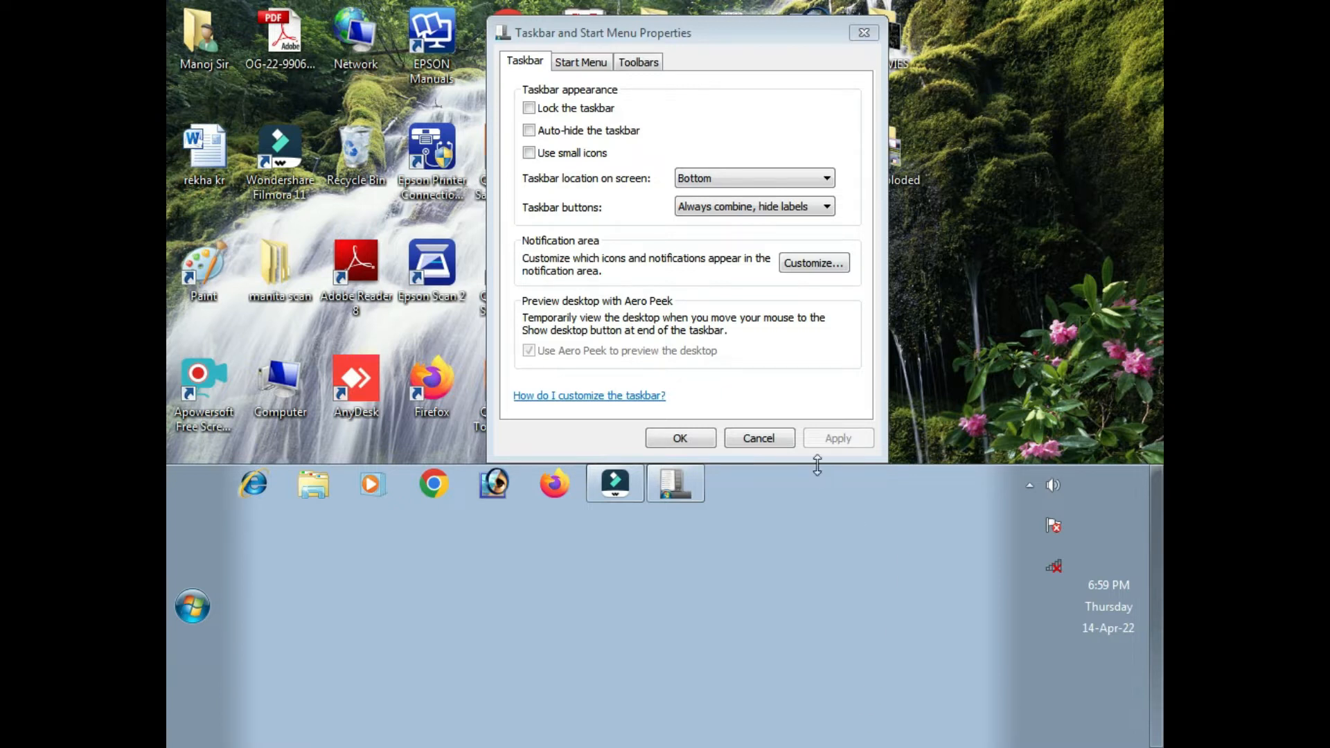
{"action": "left_click_drag", "start_coordinate": [816, 461], "coordinate": [814, 298]}
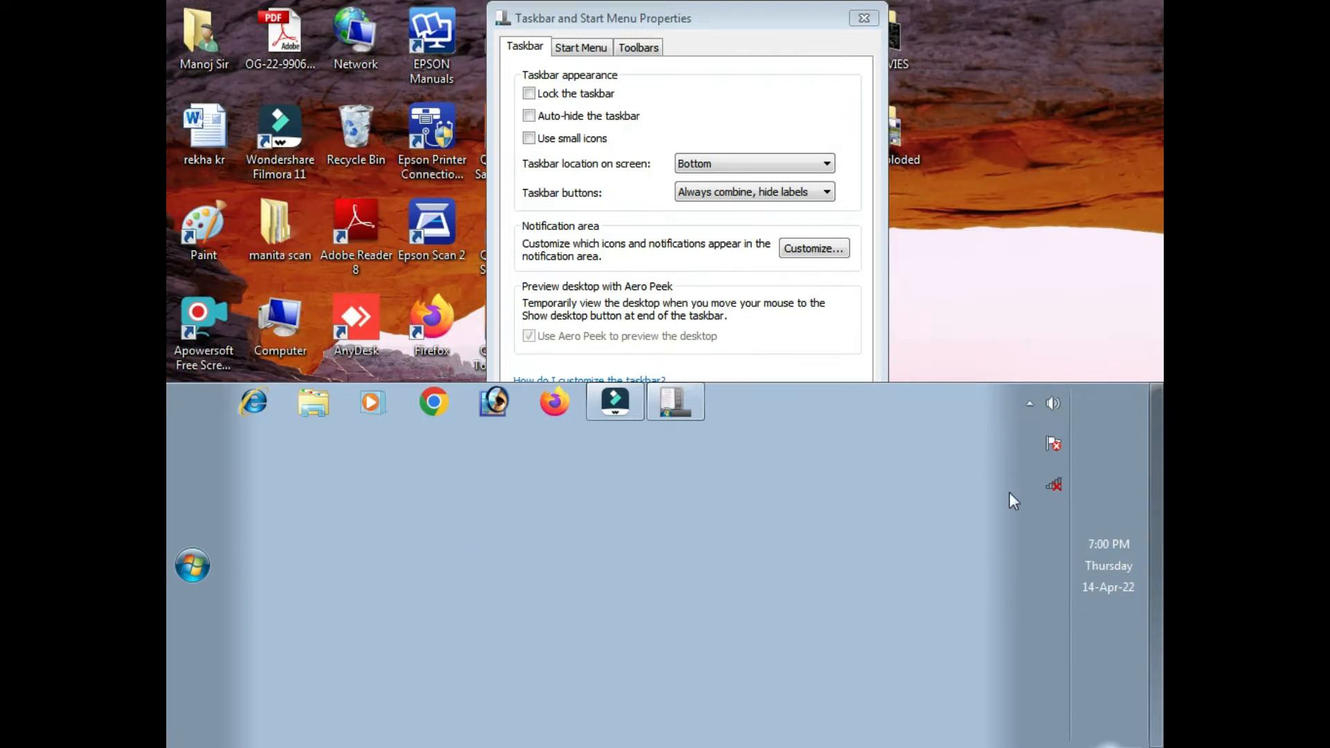
{"action": "left_click_drag", "start_coordinate": [796, 380], "coordinate": [789, 586]}
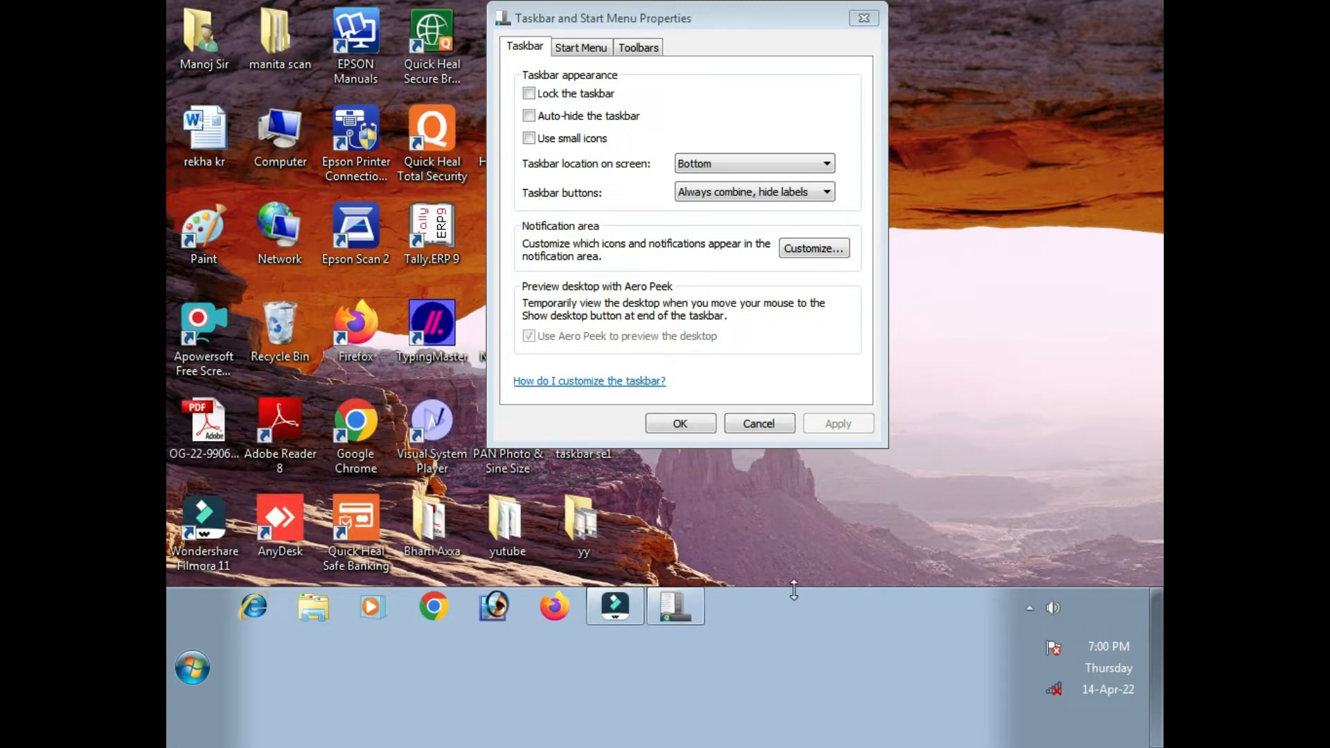
{"action": "mouse_move", "coordinate": [794, 589]}
{"action": "left_mouse_down"}
{"action": "mouse_move", "coordinate": [798, 555]}
{"action": "mouse_move", "coordinate": [794, 626]}
{"action": "mouse_move", "coordinate": [796, 583]}
{"action": "left_mouse_up"}
Lock the enlarged taskbar, apply the setting, and try to resize it.
{"action": "left_click", "coordinate": [528, 94]}
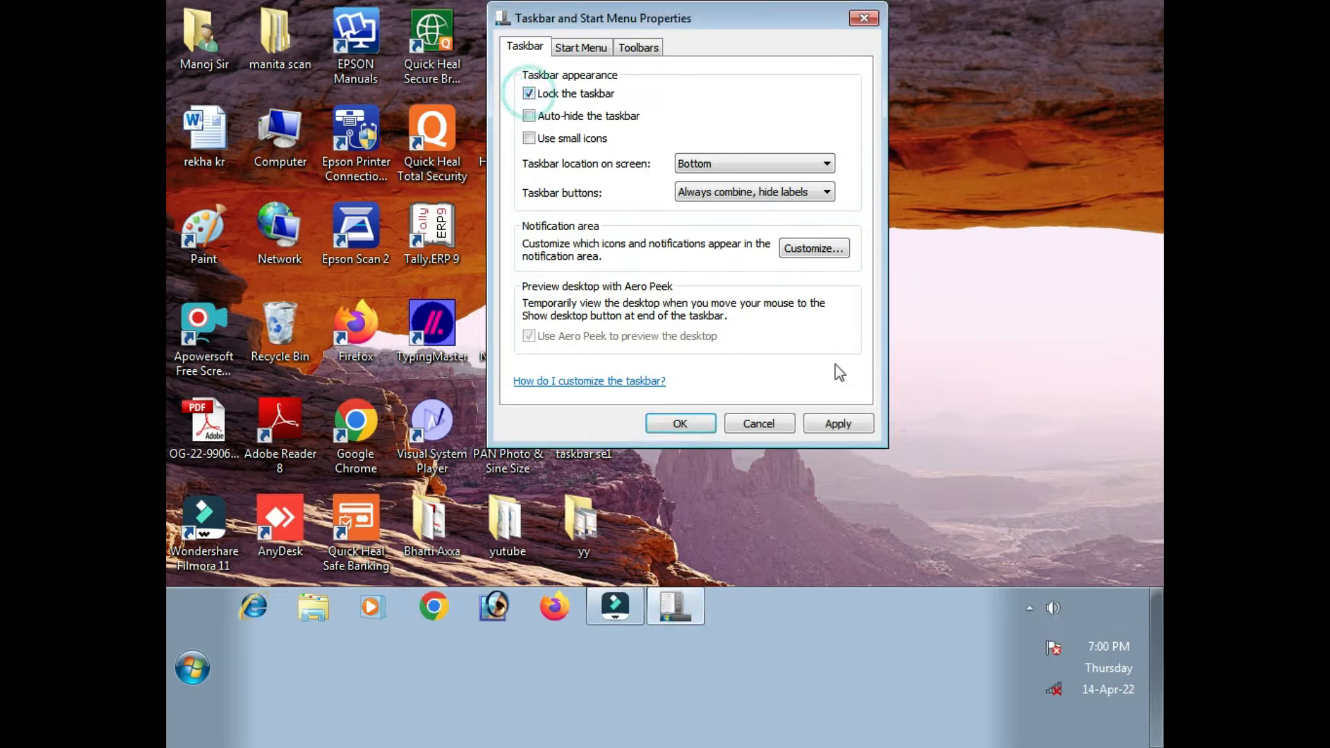
{"action": "left_click", "coordinate": [851, 424]}
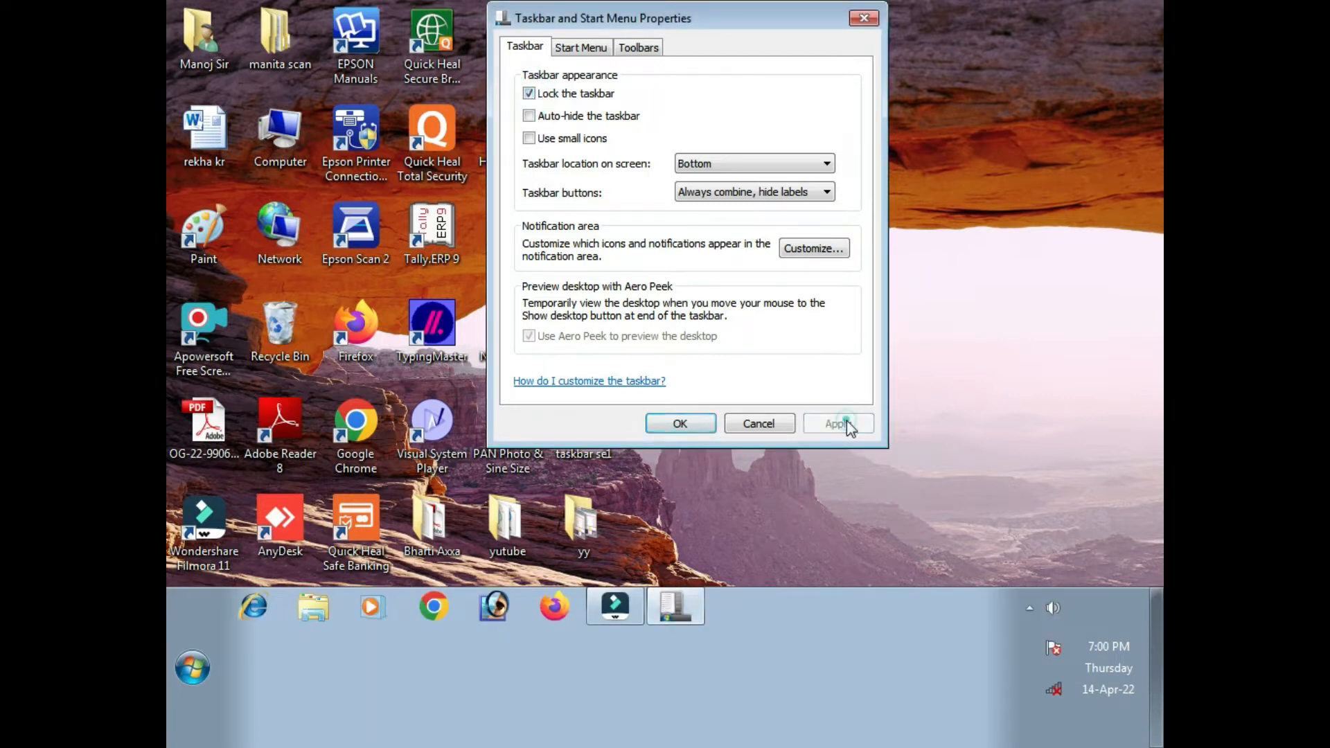
{"action": "left_click", "coordinate": [832, 598]}
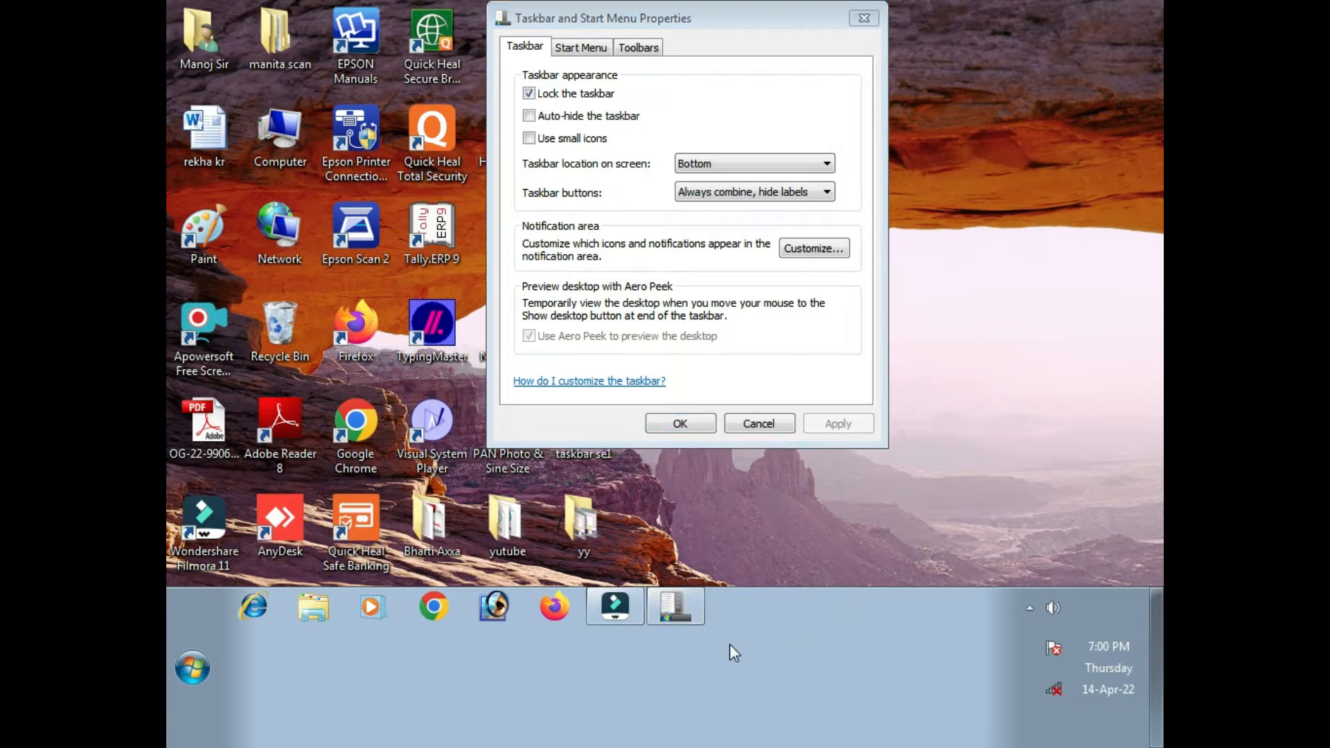
Unlock the taskbar to shrink it to a single row, and apply the lock again.
{"action": "left_click", "coordinate": [530, 95]}
{"action": "left_click", "coordinate": [840, 424]}
{"action": "left_click_drag", "start_coordinate": [789, 590], "coordinate": [776, 710]}
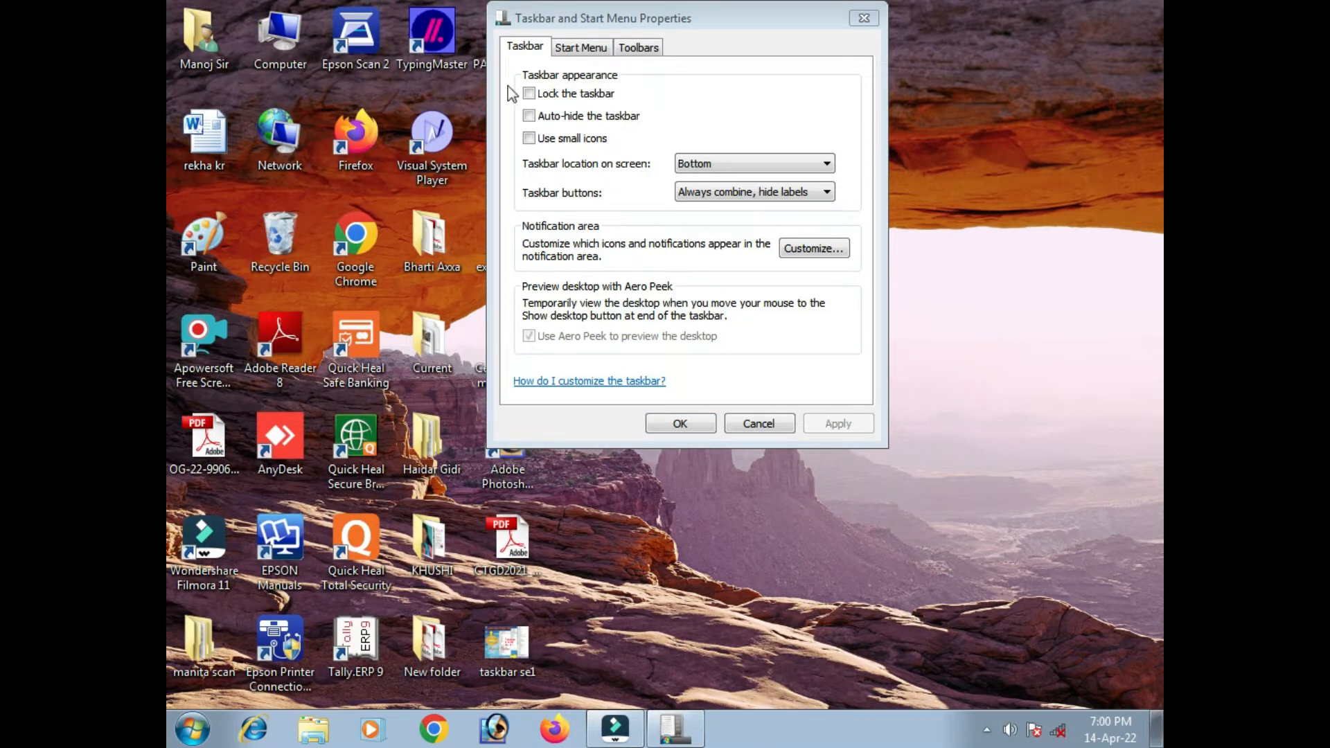
{"action": "left_click", "coordinate": [529, 93]}
{"action": "left_click", "coordinate": [846, 425]}
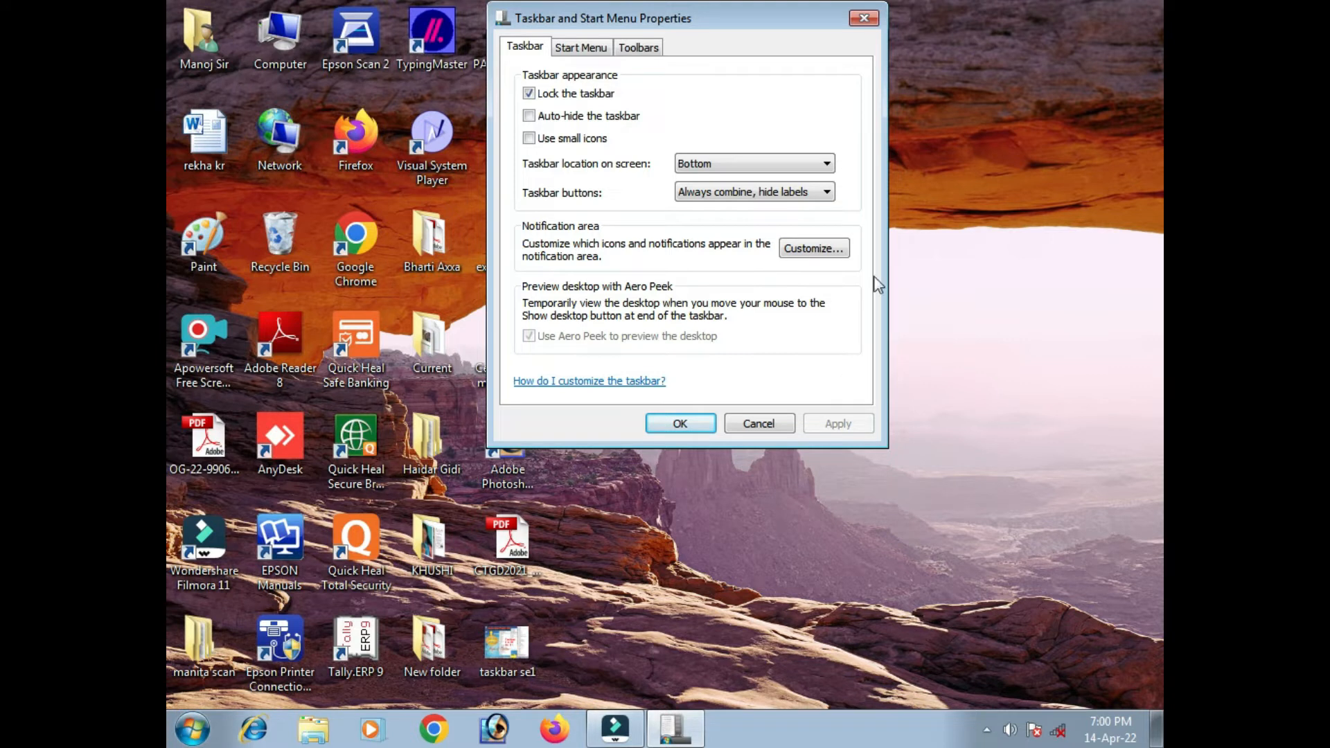
Apply Auto-hide the taskbar, reveal the hidden taskbar at the screen edge, and turn auto-hide back off.
{"action": "left_click", "coordinate": [530, 117]}
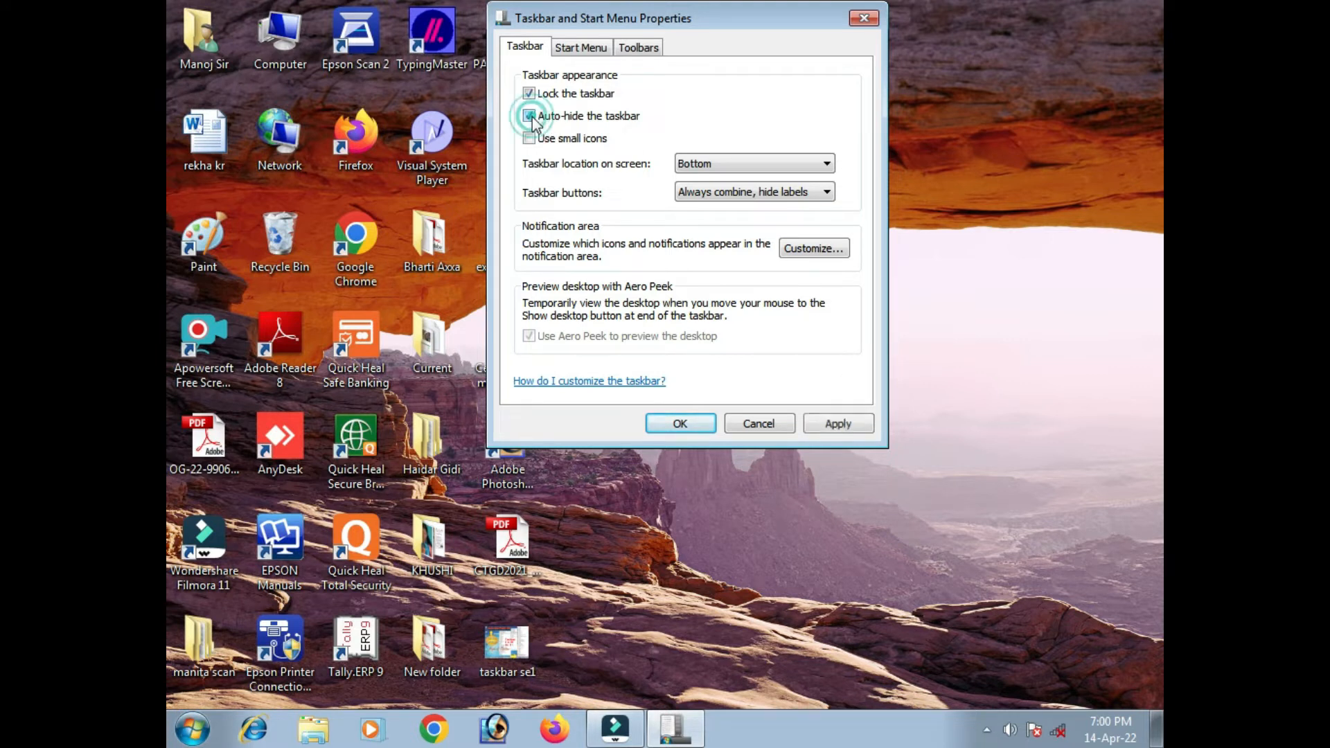
{"action": "left_click", "coordinate": [841, 422]}
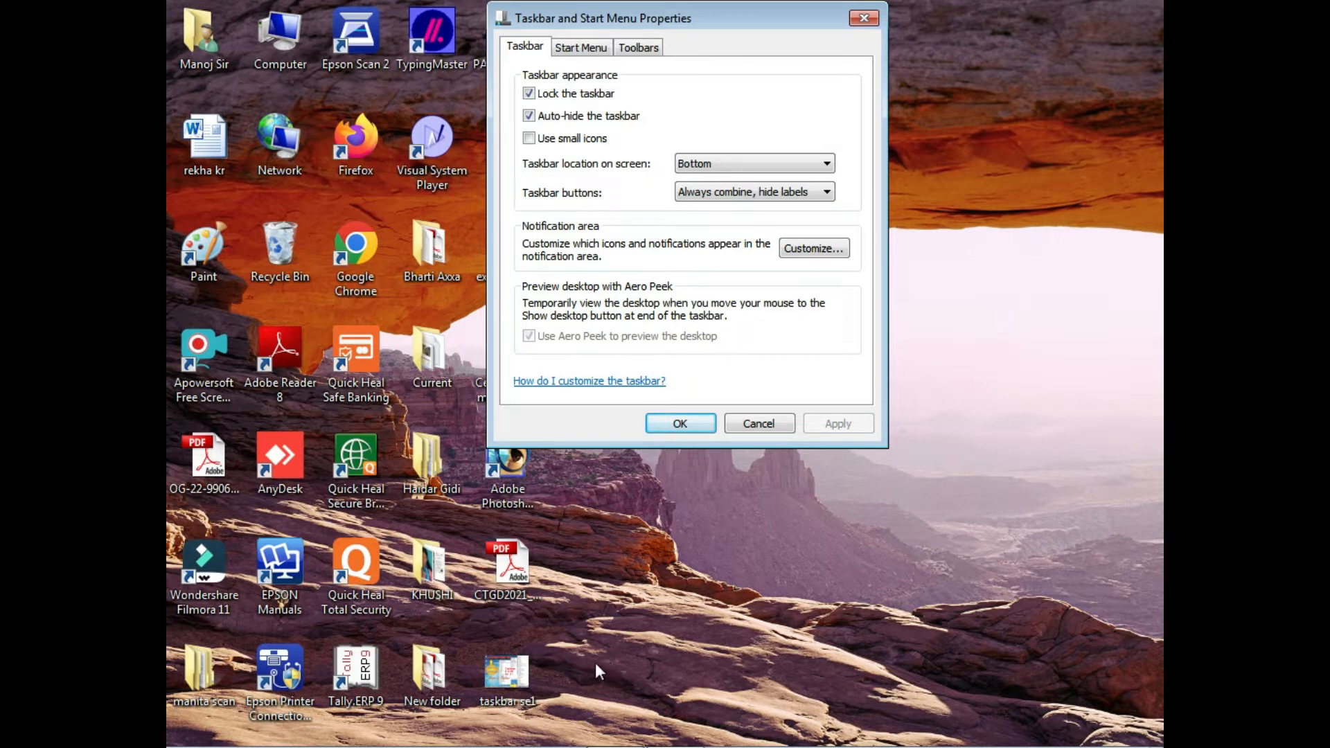
{"action": "mouse_move", "coordinate": [589, 746]}
{"action": "mouse_move", "coordinate": [743, 746]}
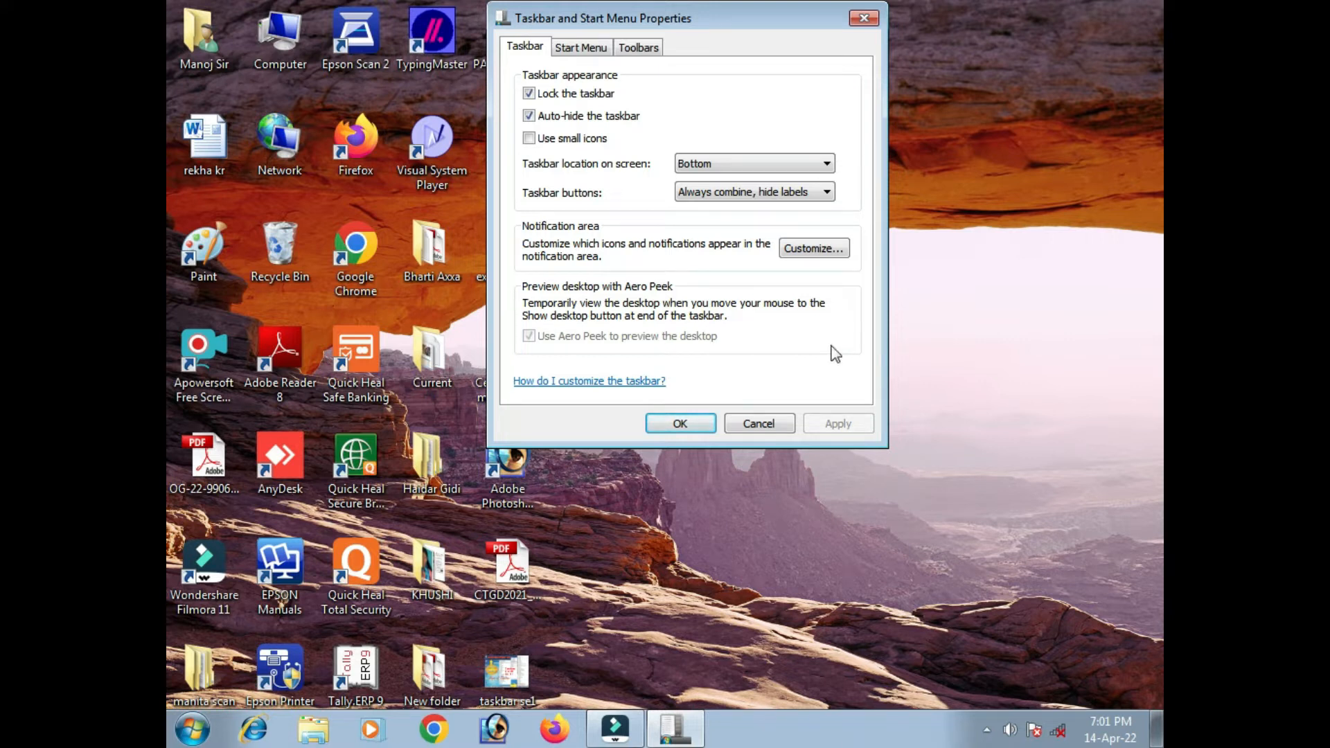
{"action": "left_click", "coordinate": [529, 116]}
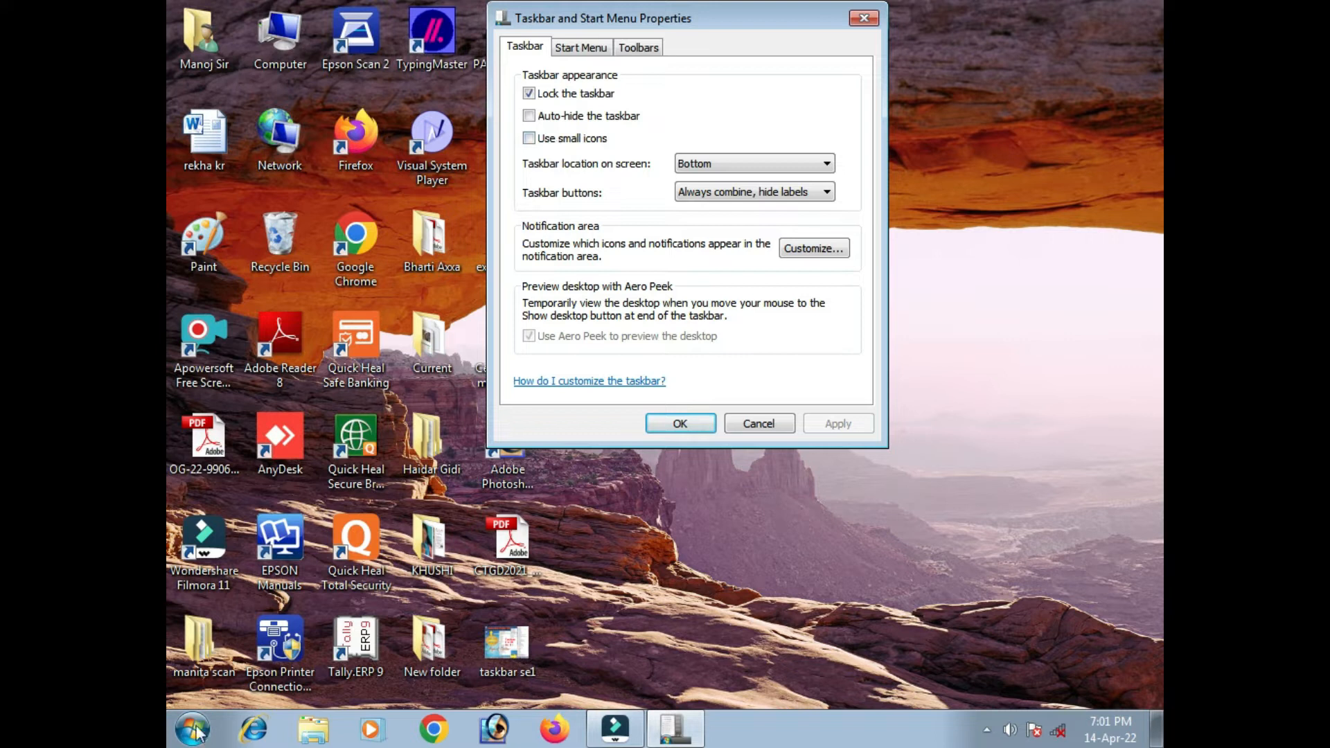
Apply Use small icons to the taskbar, and switch the option off again.
{"action": "left_click", "coordinate": [529, 139]}
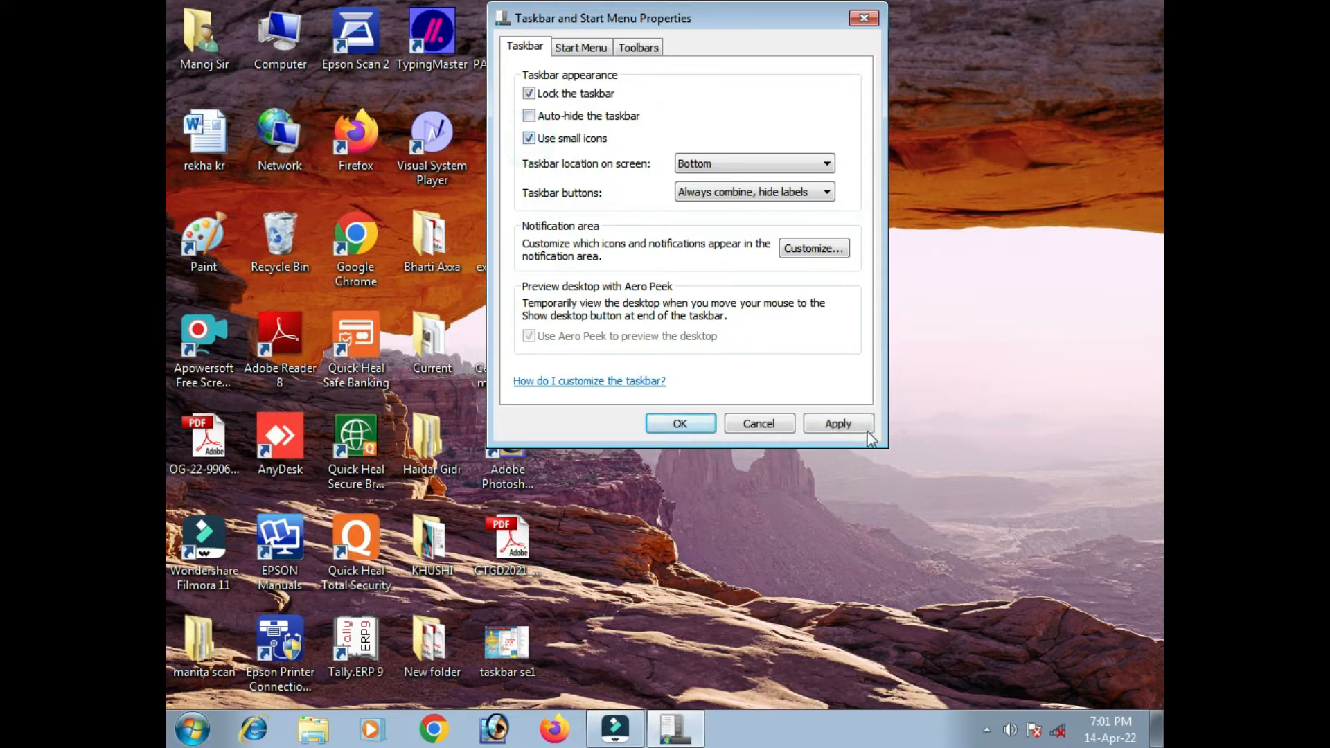
{"action": "left_click", "coordinate": [838, 424]}
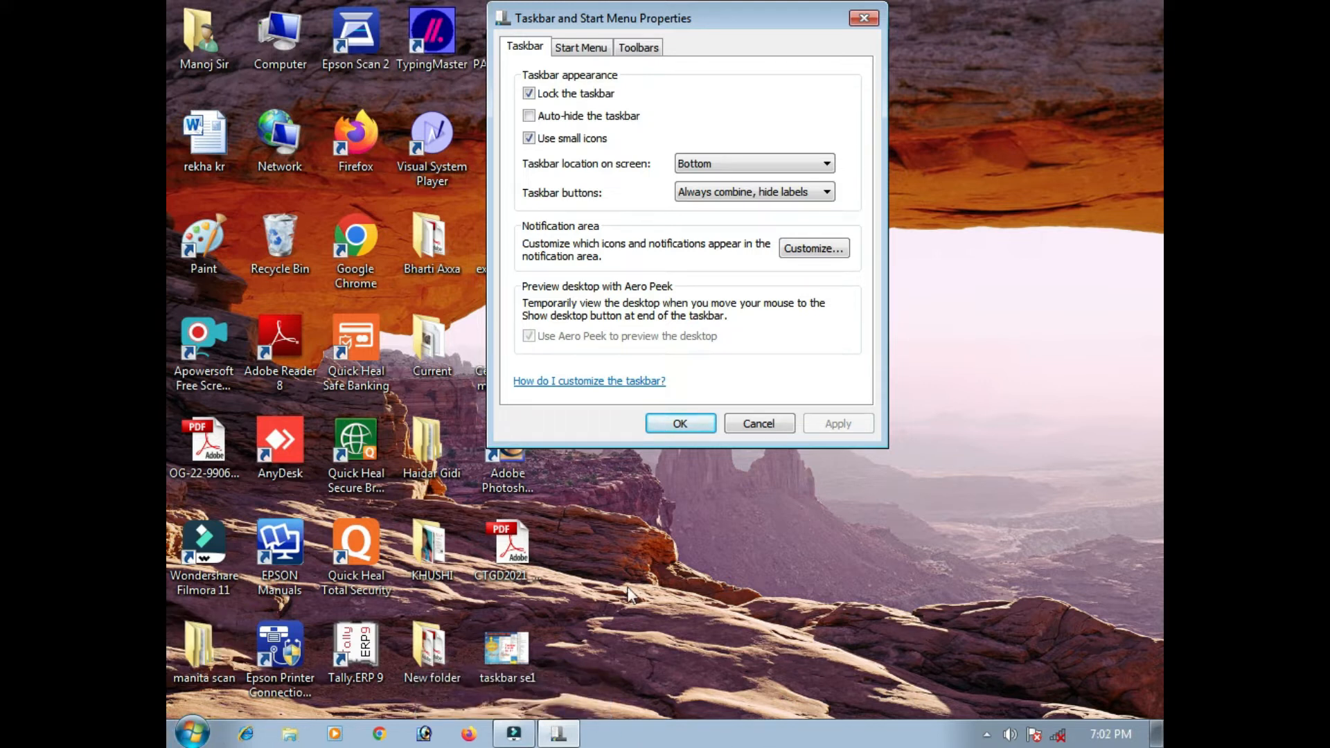
{"action": "left_click", "coordinate": [529, 139]}
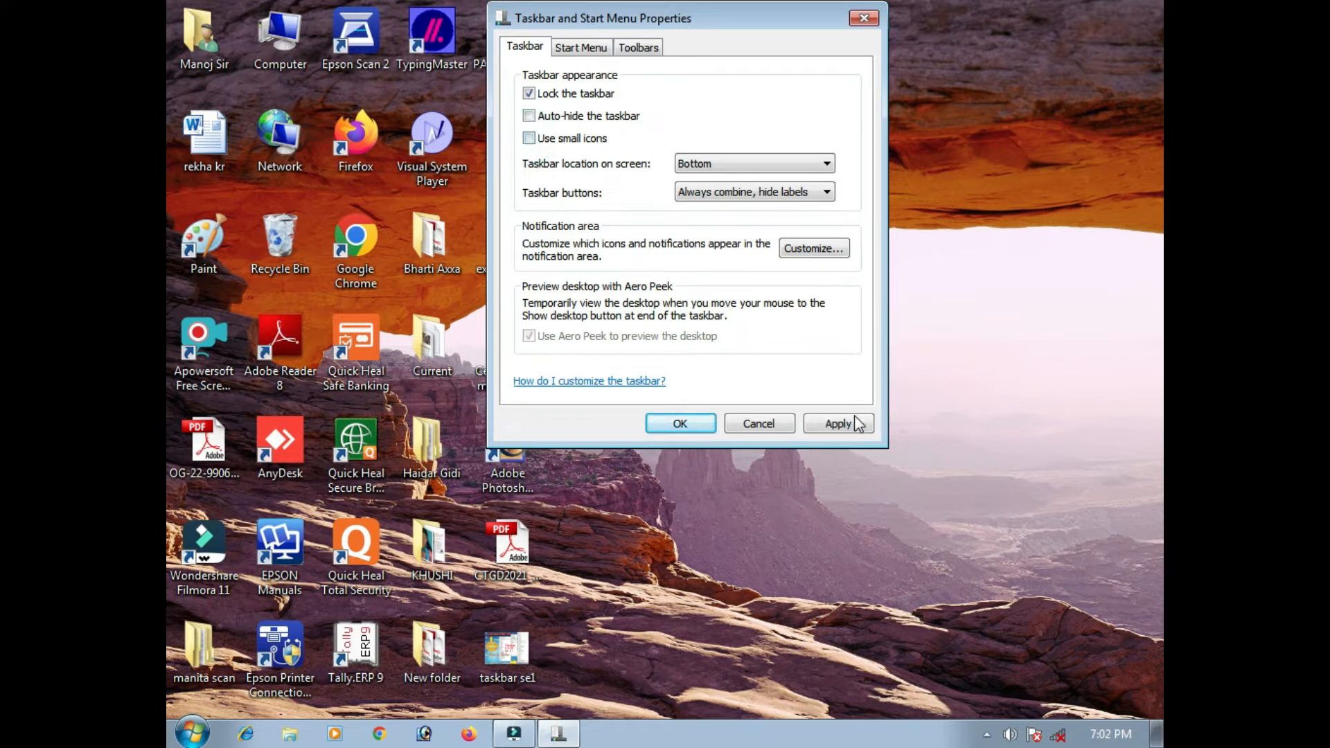
{"action": "left_click", "coordinate": [837, 423]}
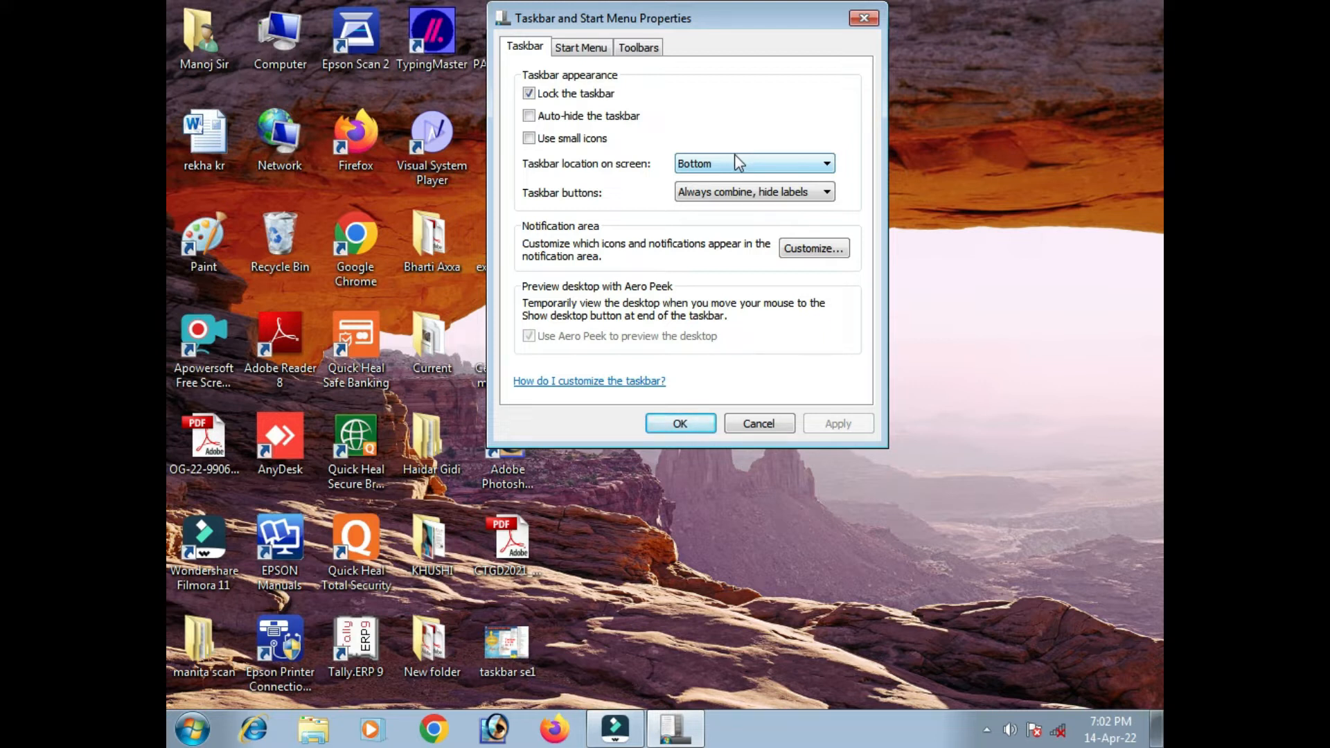
Set the taskbar location on screen to Top and apply it.
{"action": "left_click", "coordinate": [760, 164]}
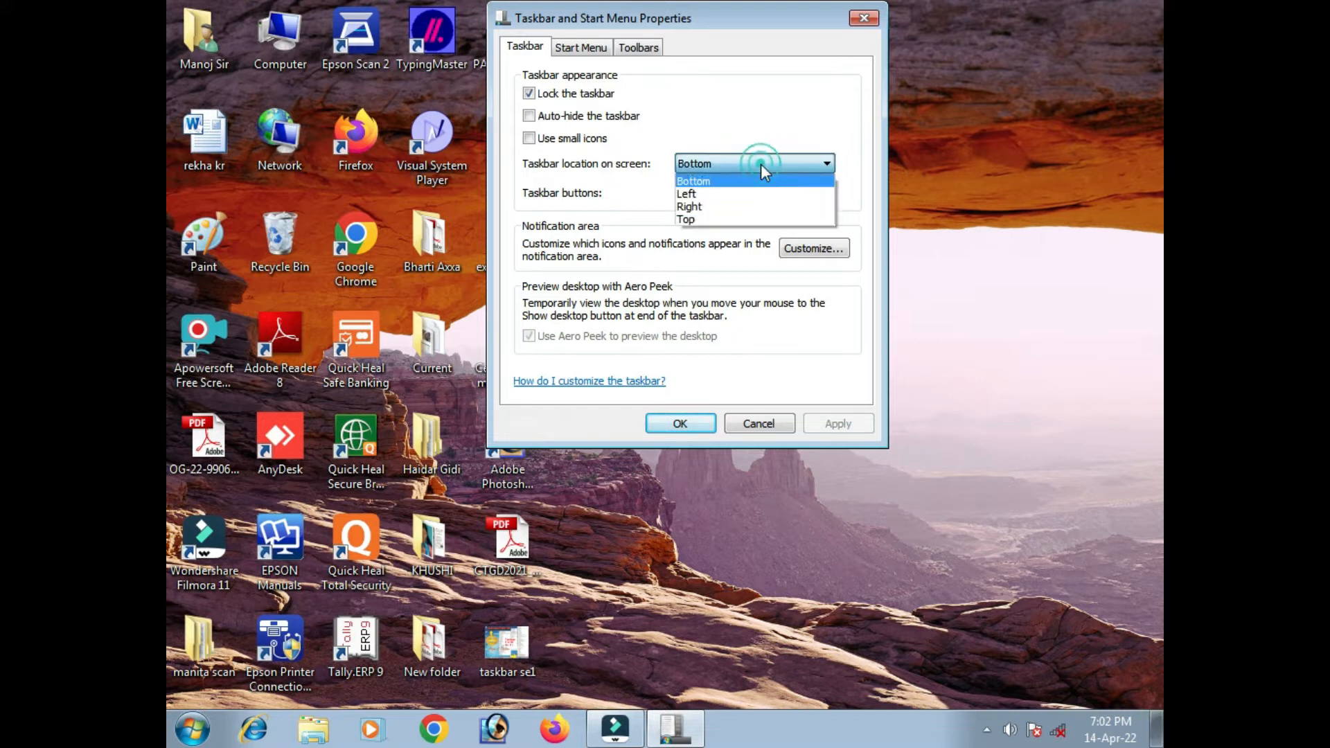
{"action": "left_click", "coordinate": [701, 220]}
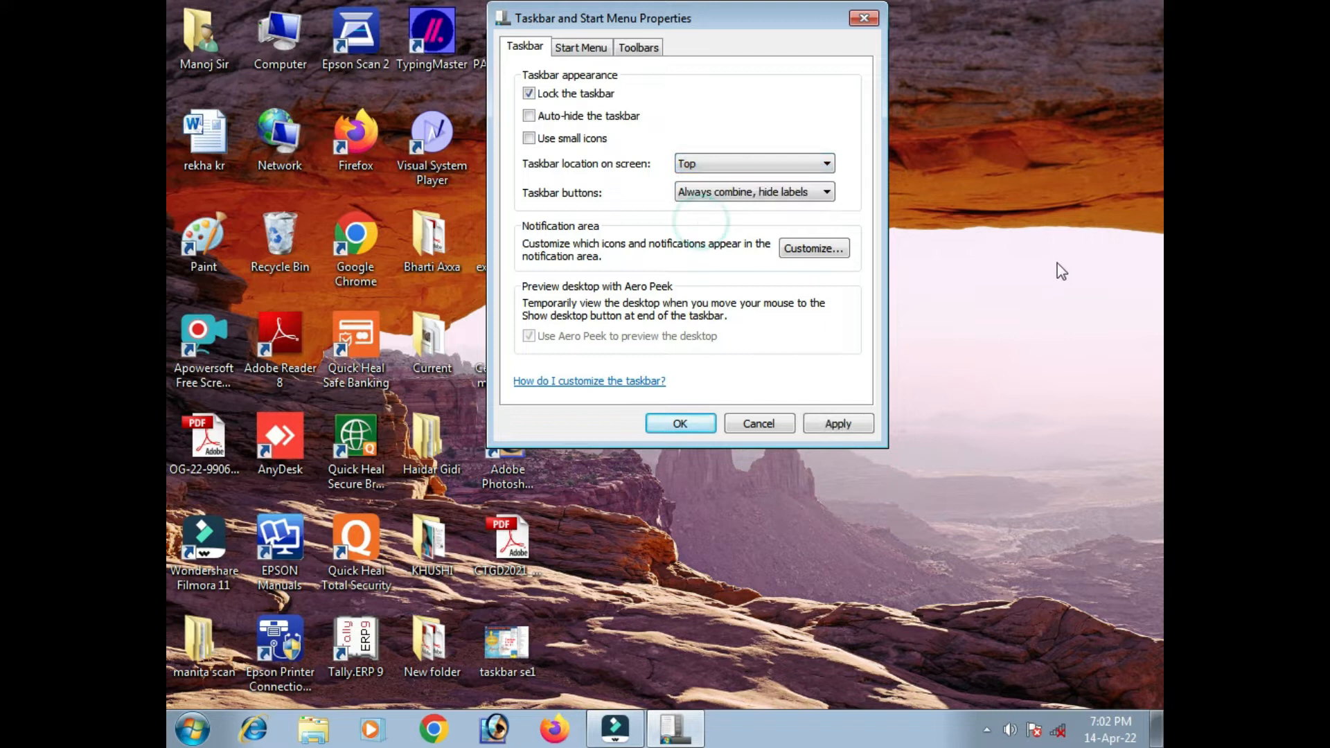
{"action": "left_click", "coordinate": [834, 424]}
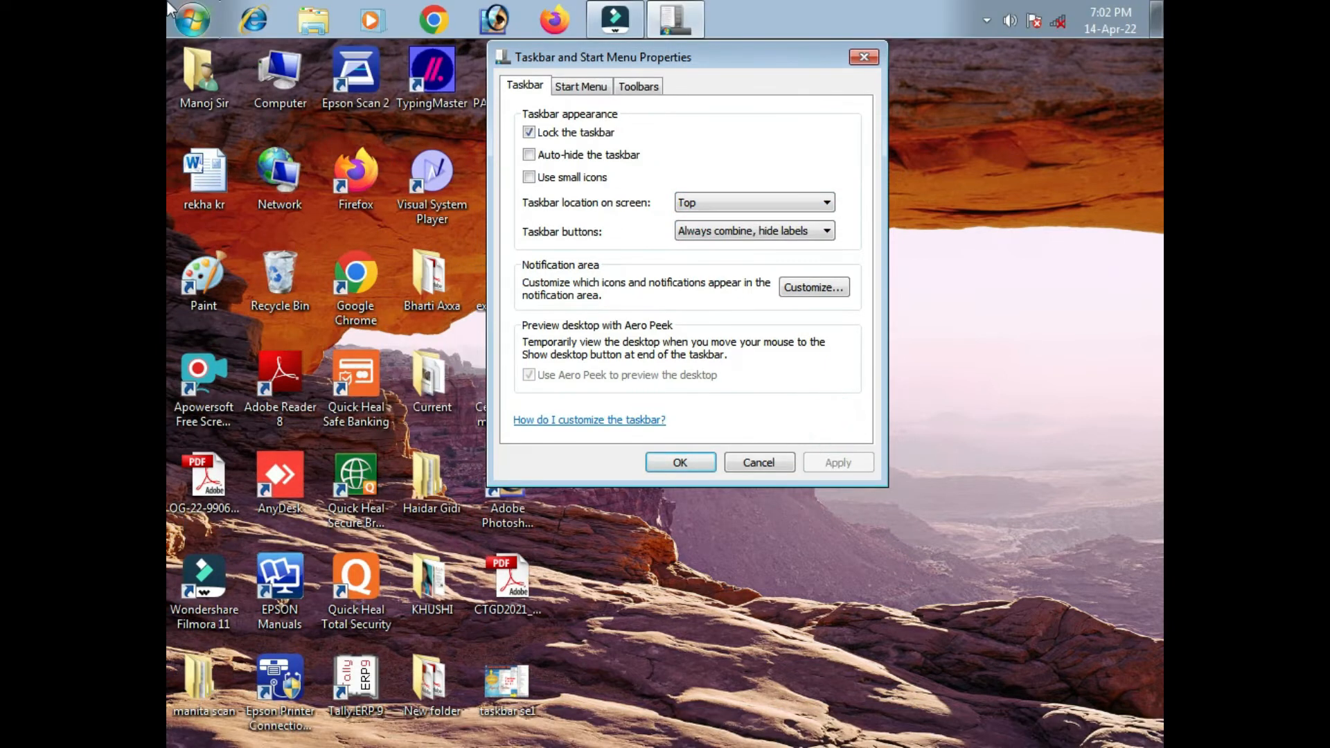
Set the taskbar location on screen to Left and apply it.
{"action": "left_click", "coordinate": [720, 203]}
{"action": "left_click", "coordinate": [716, 232]}
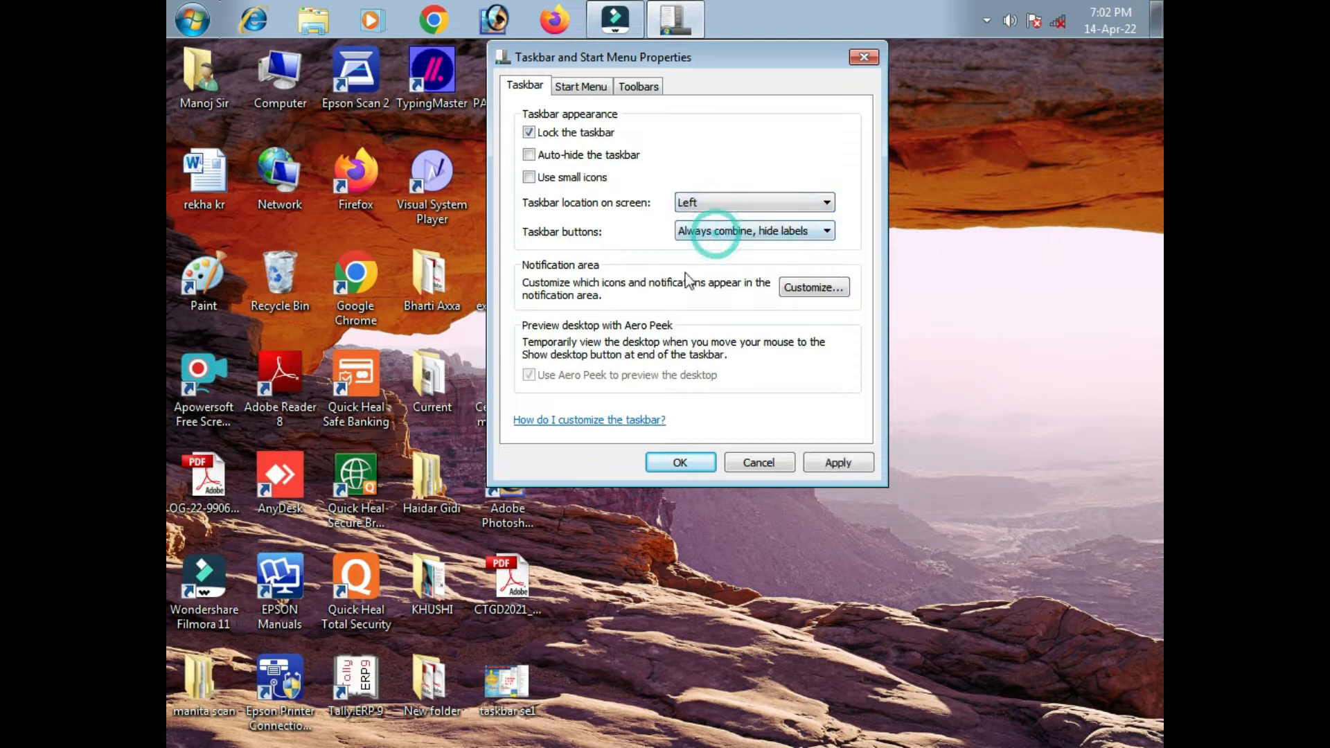
{"action": "left_click", "coordinate": [858, 469]}
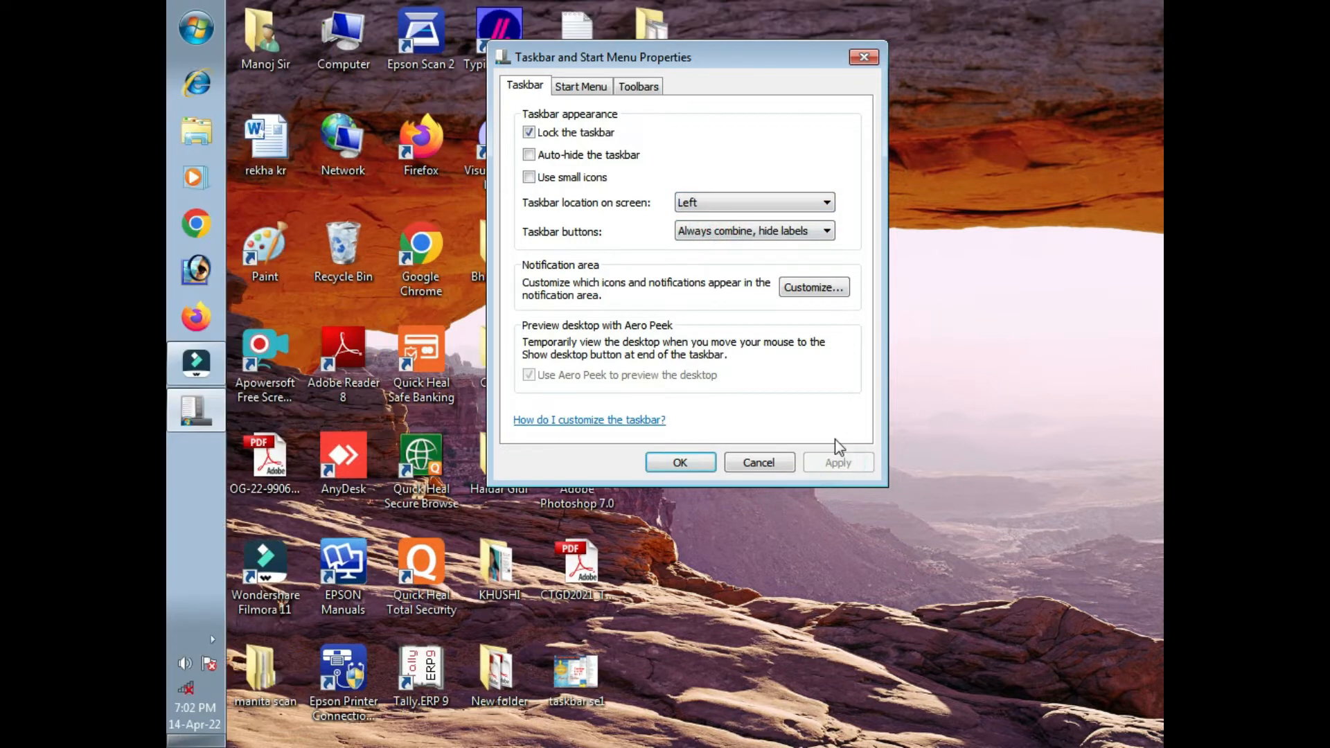
Set the taskbar location on screen to Right and apply it.
{"action": "left_click", "coordinate": [732, 207]}
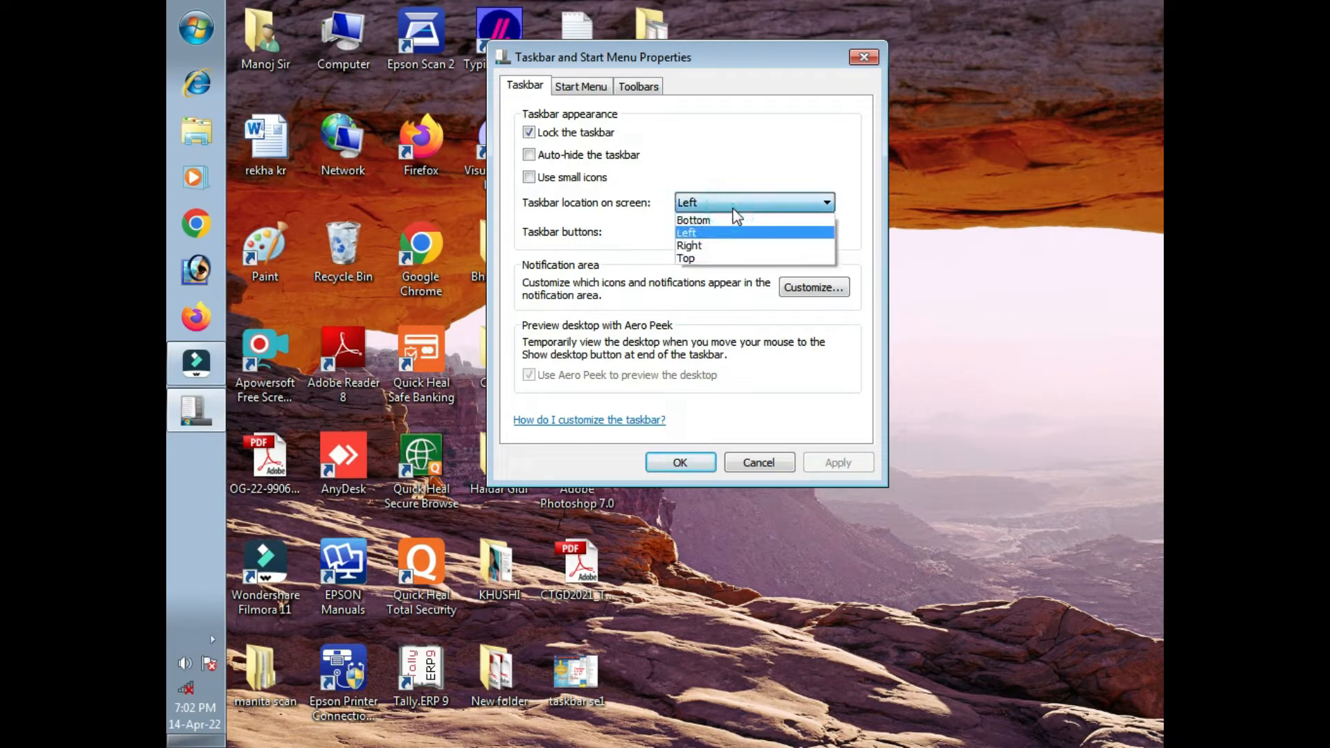
{"action": "left_click", "coordinate": [713, 247]}
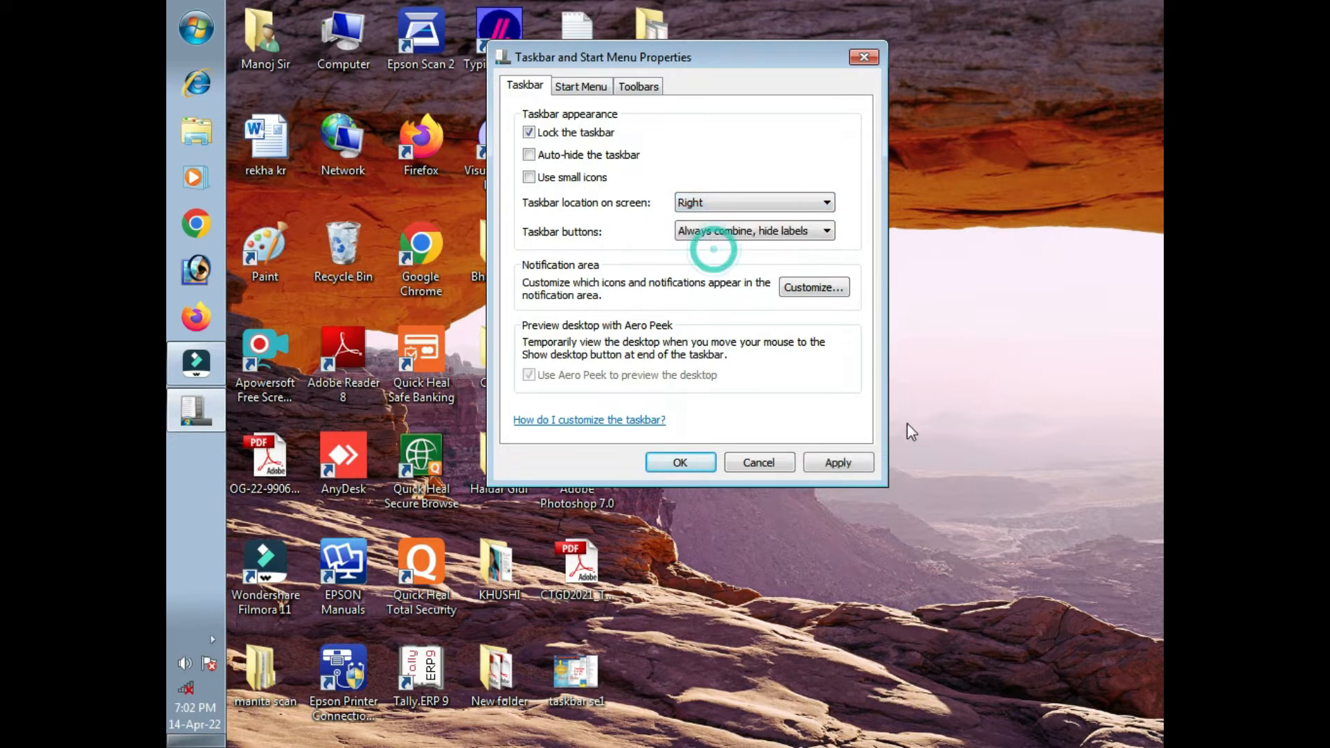
{"action": "left_click", "coordinate": [838, 463]}
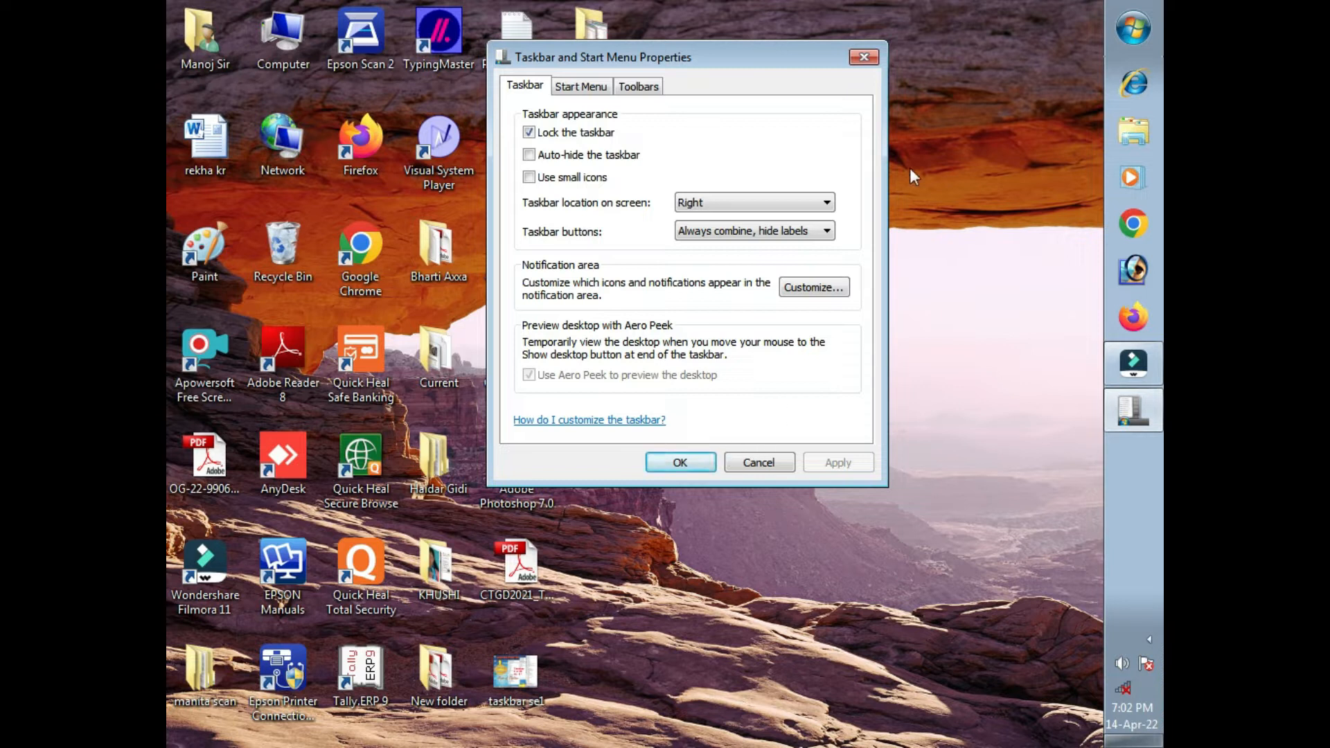
Look through the Start menu's All Programs list with the taskbar on the right side, and close the menu.
{"action": "left_click", "coordinate": [1136, 31]}
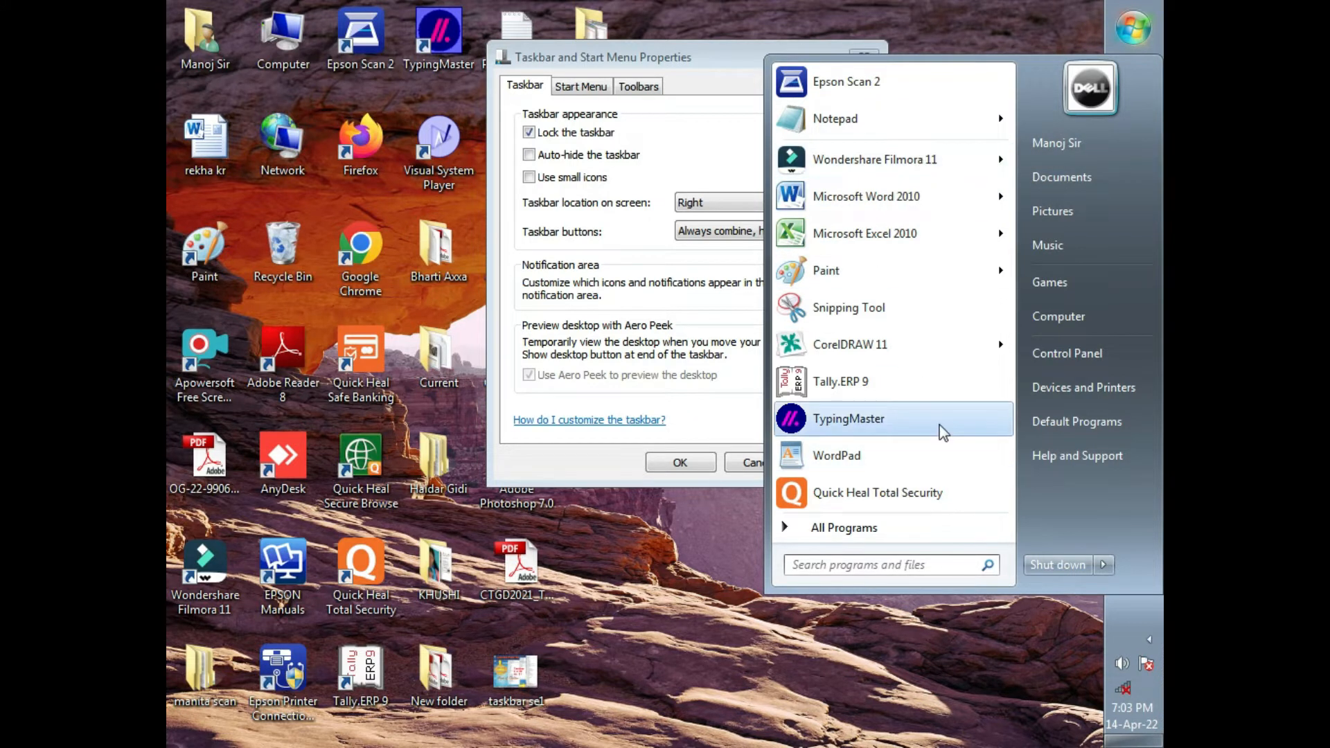
{"action": "left_click", "coordinate": [875, 527]}
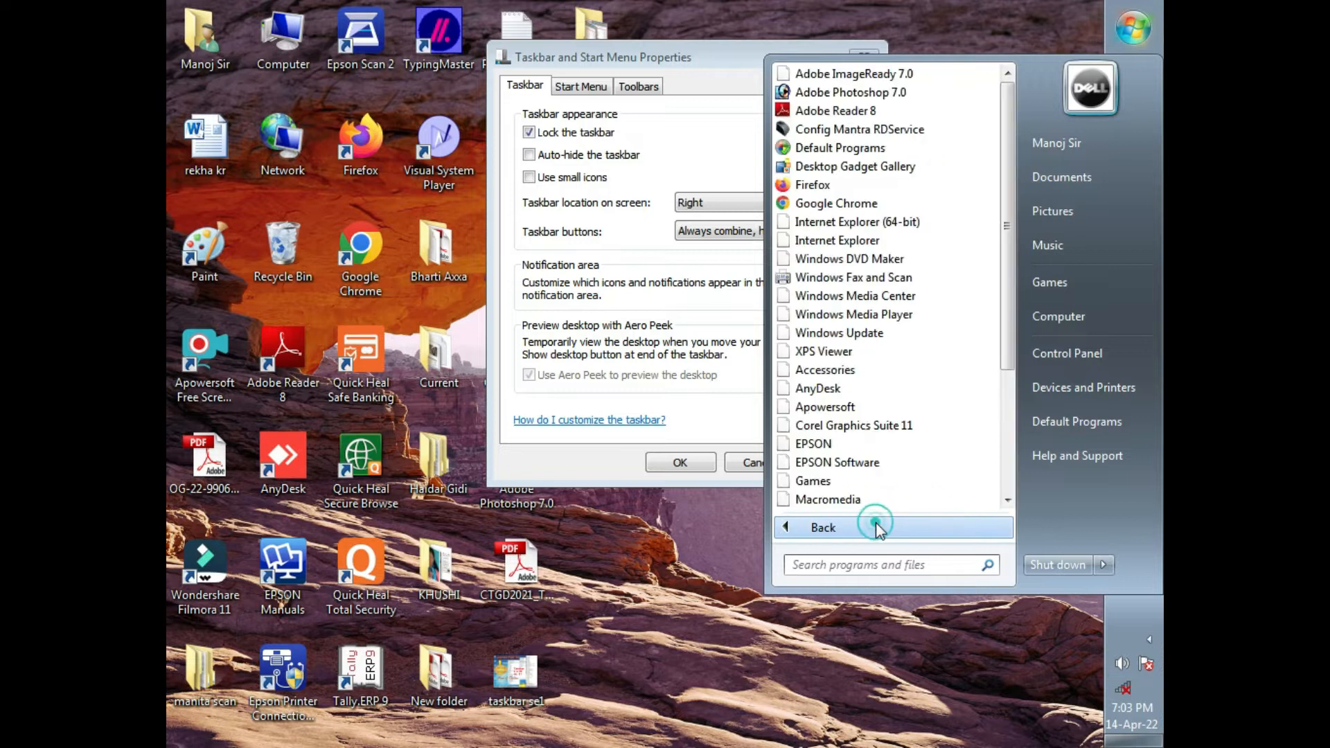
{"action": "left_click_drag", "start_coordinate": [1008, 281], "coordinate": [1011, 215]}
{"action": "left_click", "coordinate": [1141, 25]}
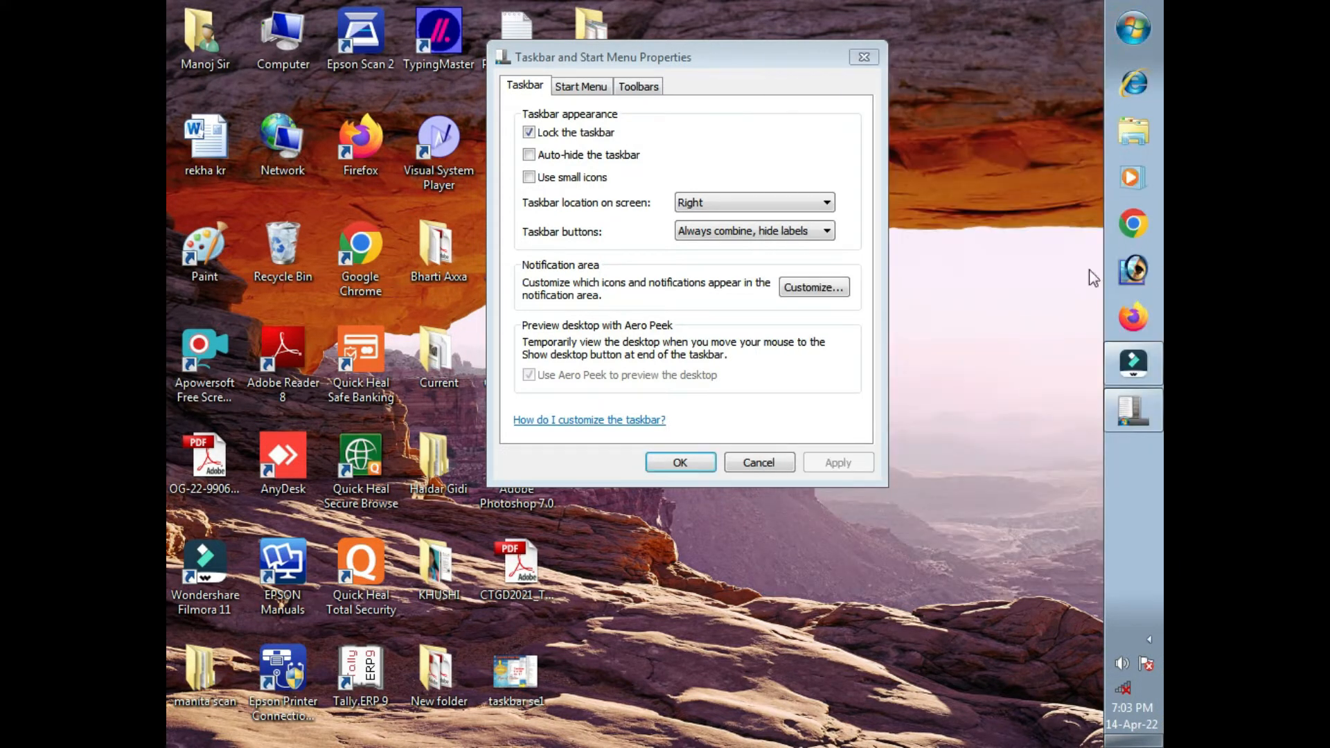
Set the taskbar location on screen back to Bottom and apply it.
{"action": "left_click", "coordinate": [725, 199]}
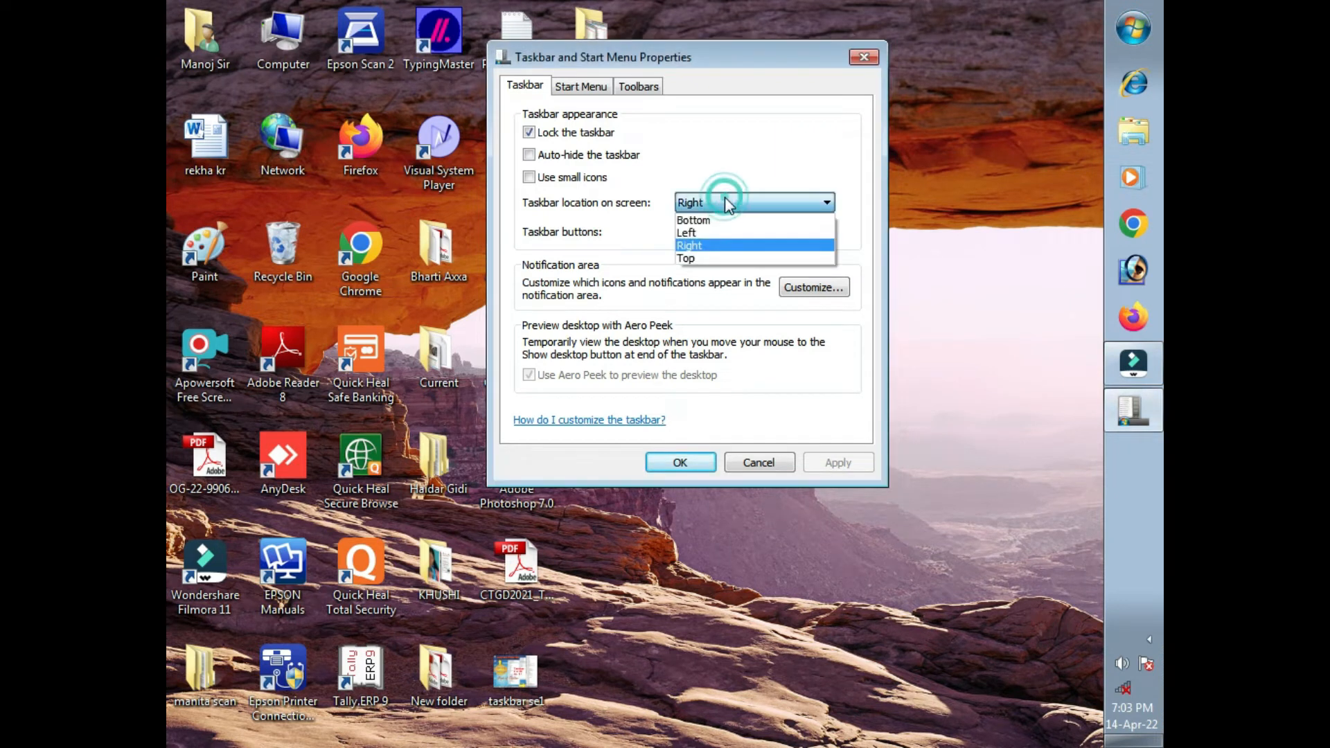
{"action": "left_click", "coordinate": [719, 220]}
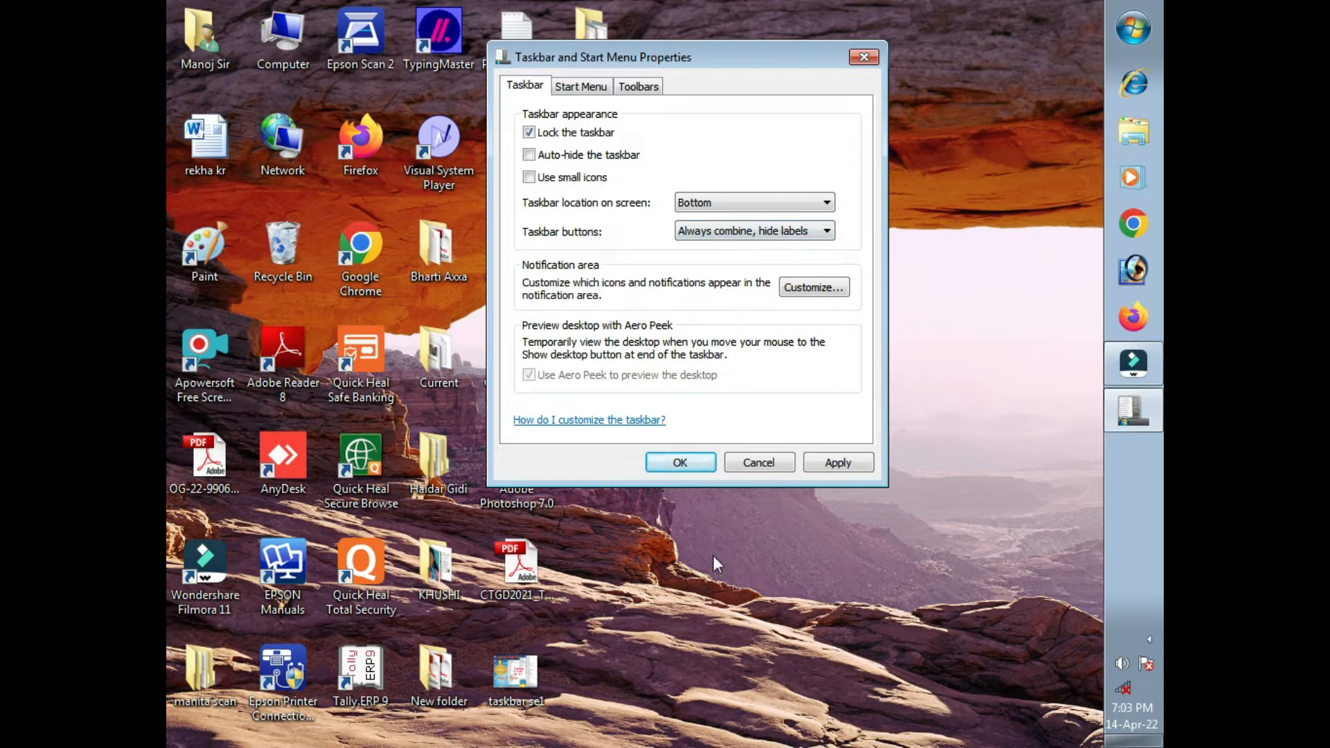
{"action": "left_click", "coordinate": [825, 461]}
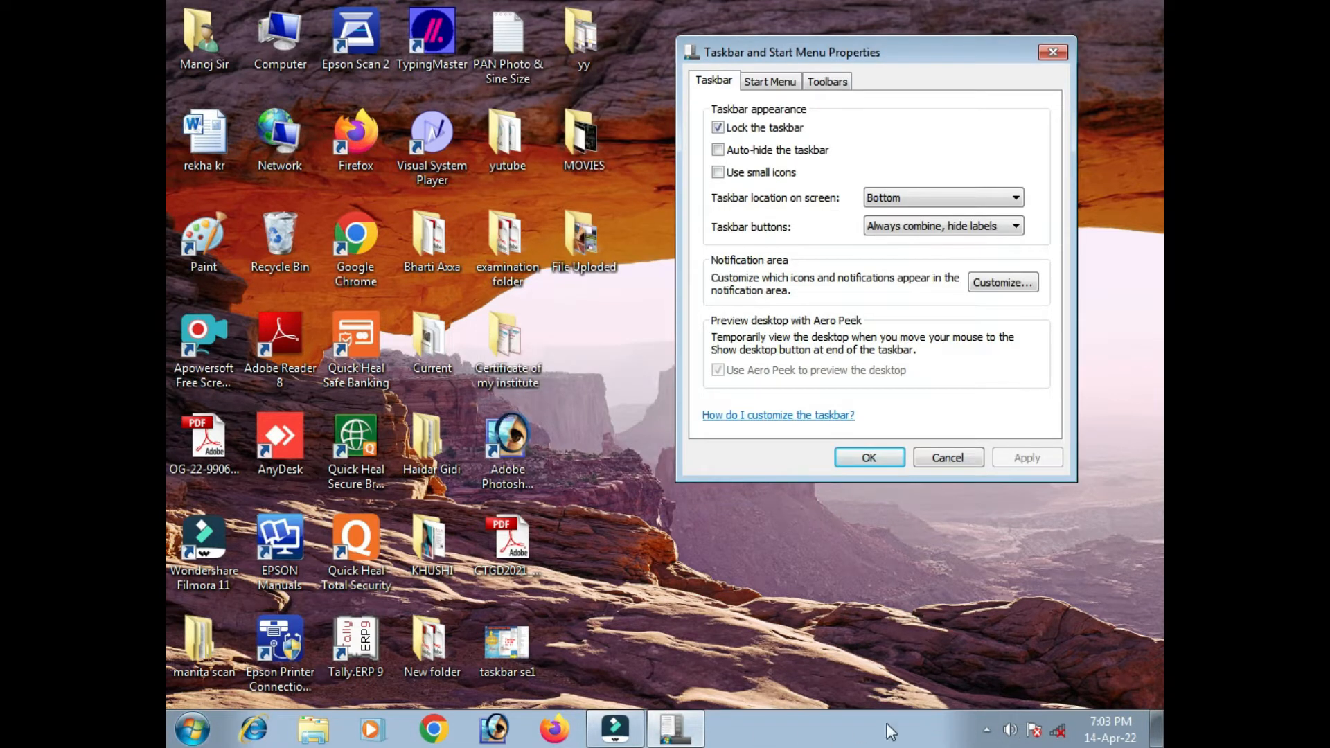
{"action": "mouse_move", "coordinate": [670, 714]}
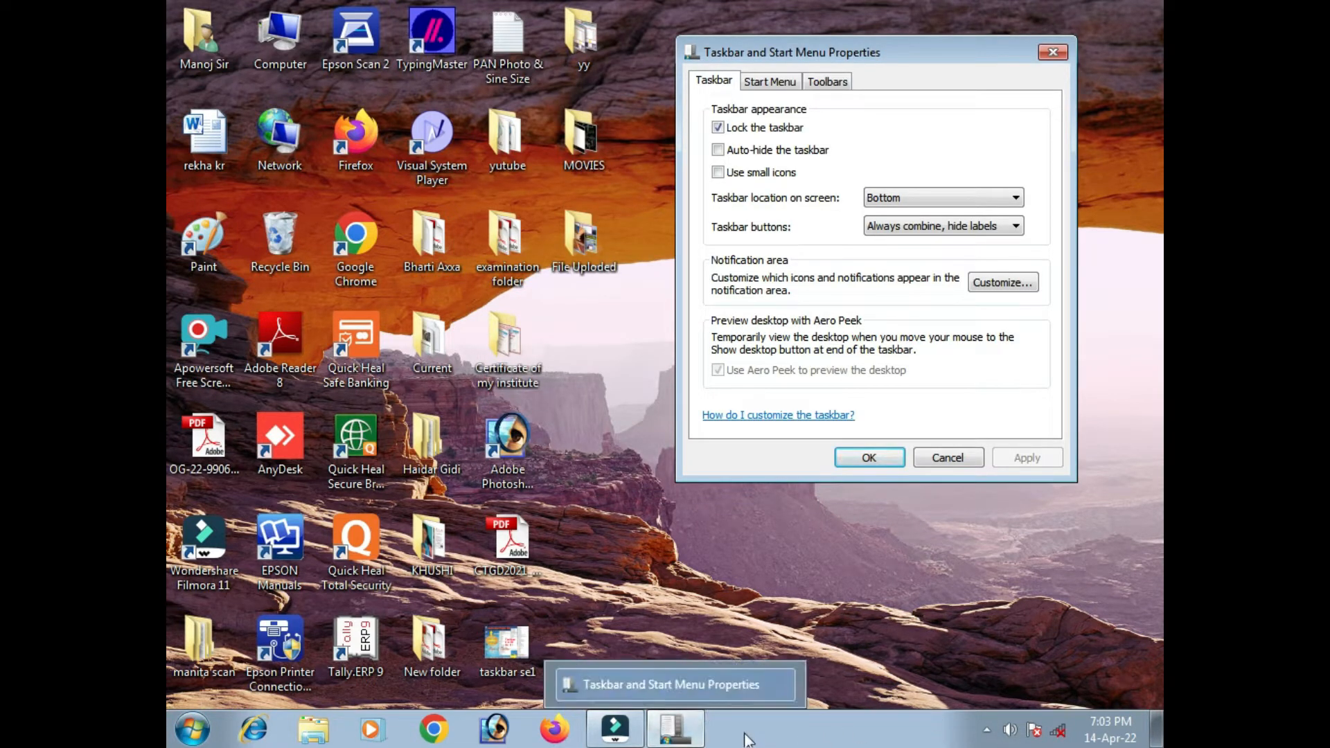
Open two Notepad windows from the Start menu, minimizing each one, and check their combined taskbar button.
{"action": "key", "text": "super"}
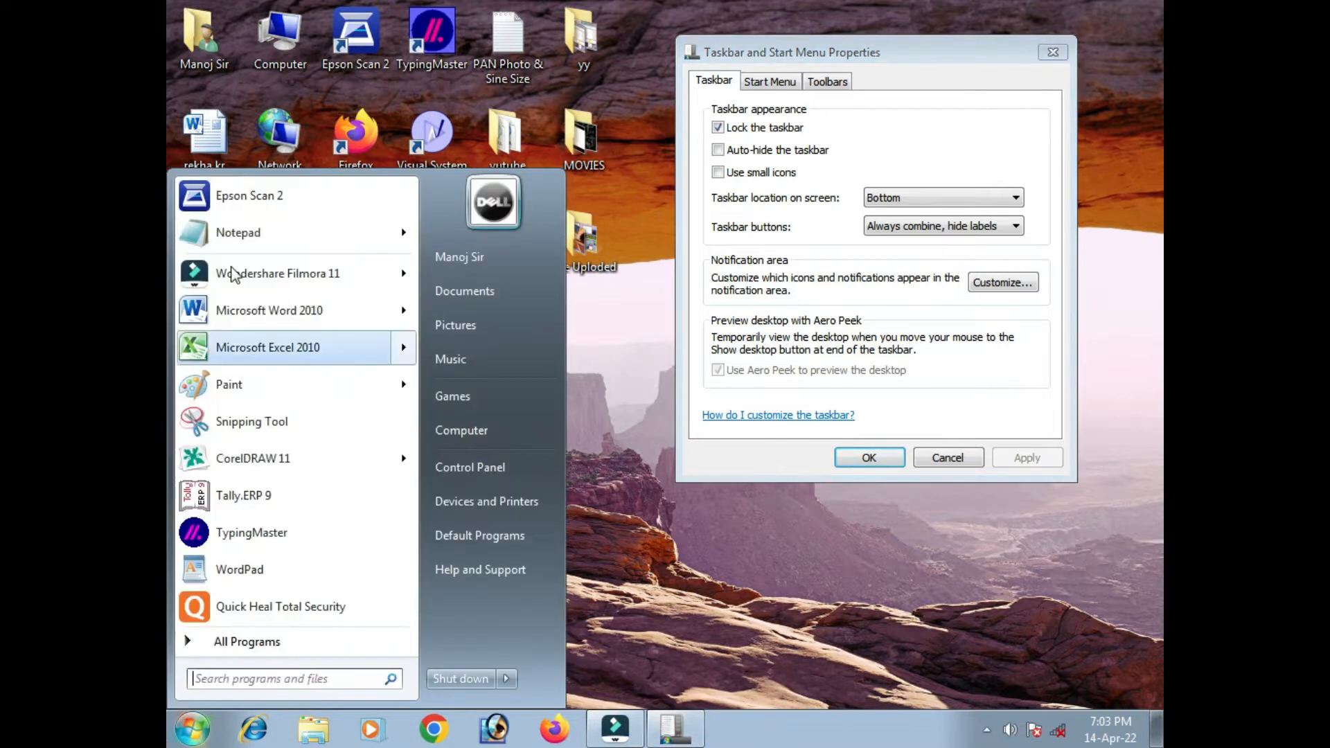
{"action": "left_click", "coordinate": [245, 233]}
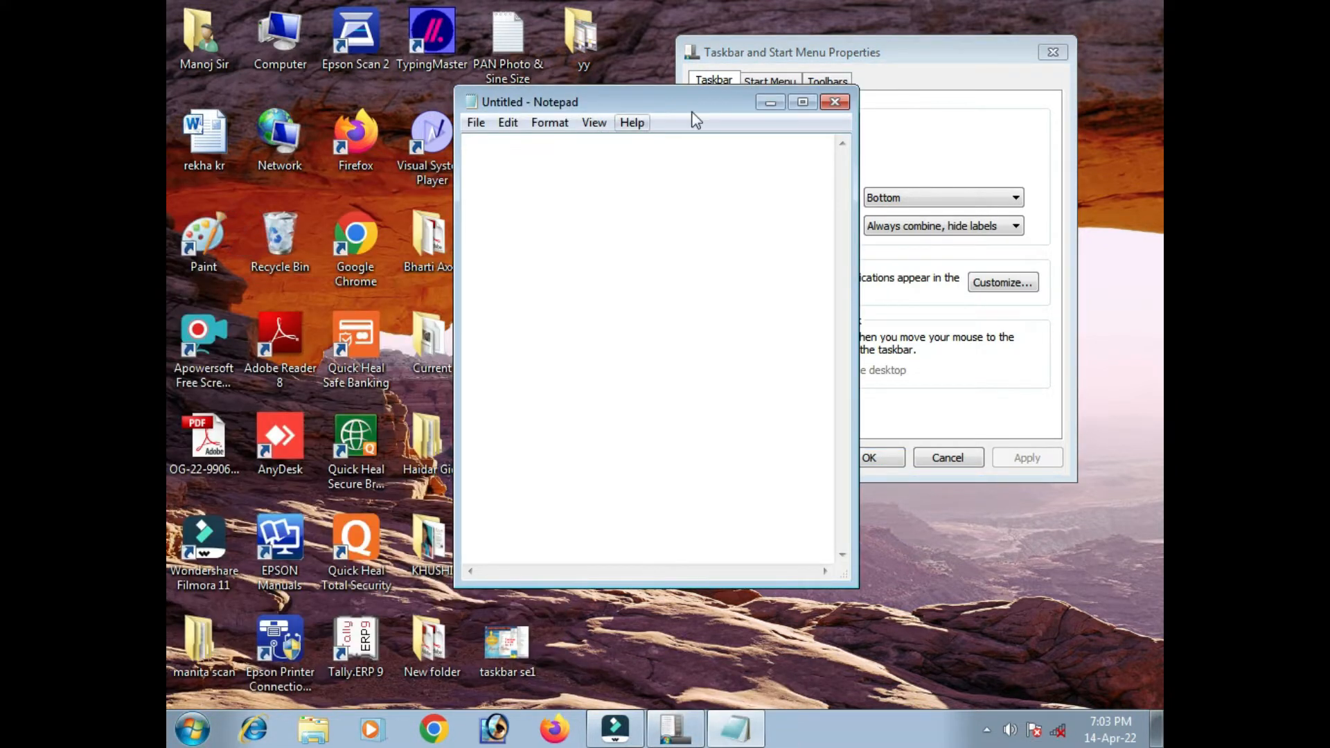
{"action": "left_click", "coordinate": [768, 105]}
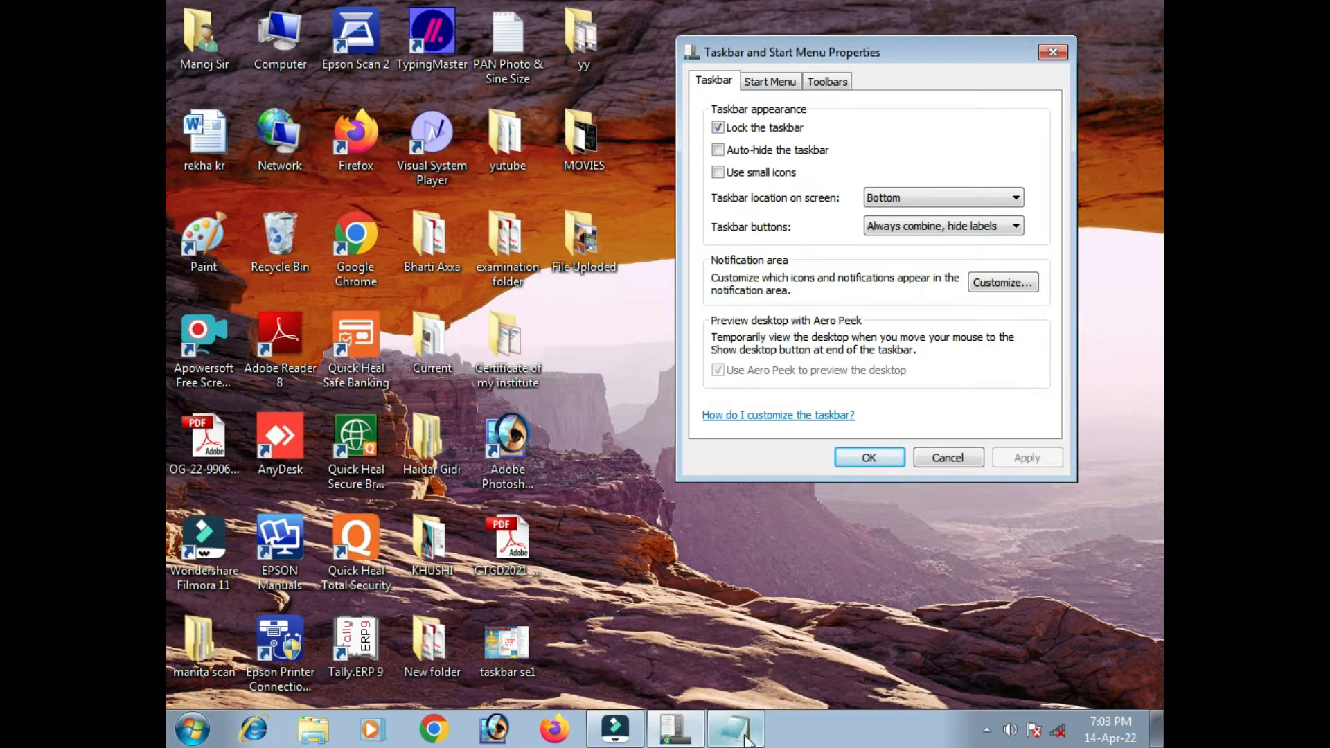
{"action": "left_click", "coordinate": [191, 729]}
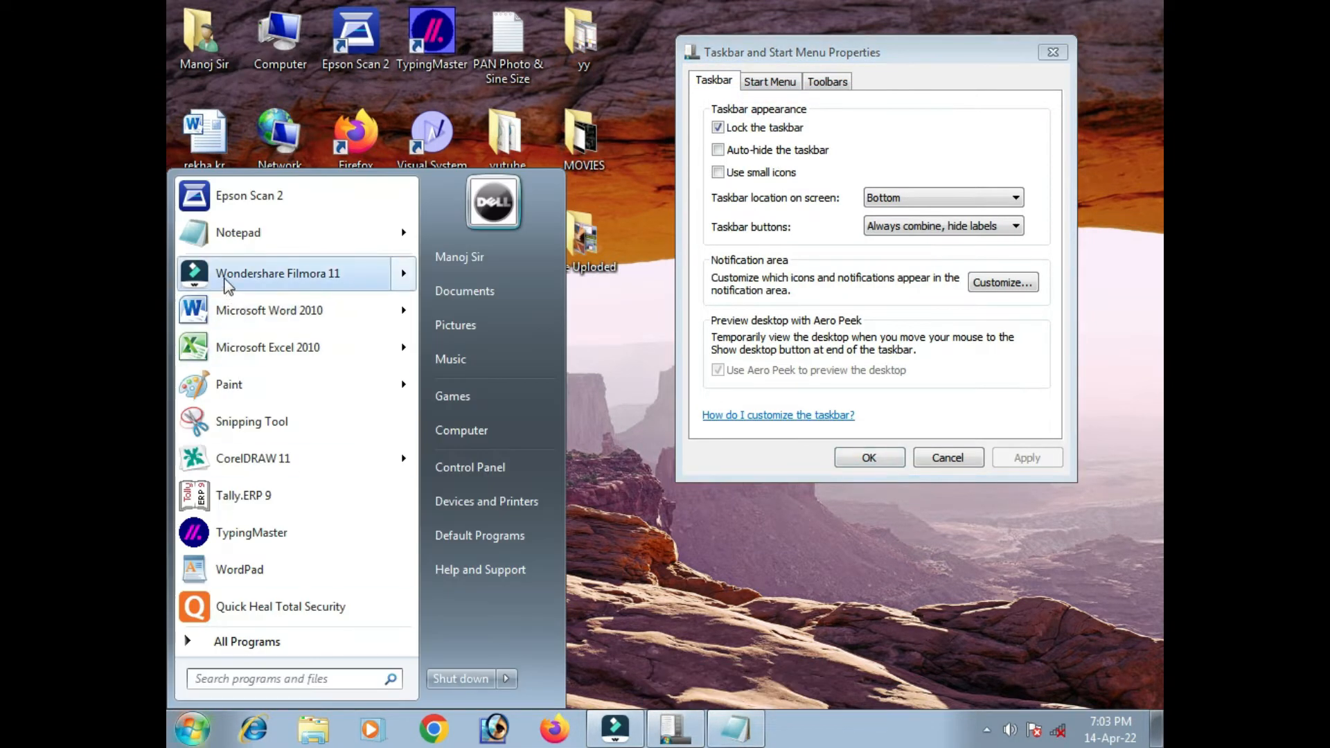
{"action": "left_click", "coordinate": [211, 235]}
{"action": "left_click", "coordinate": [770, 104]}
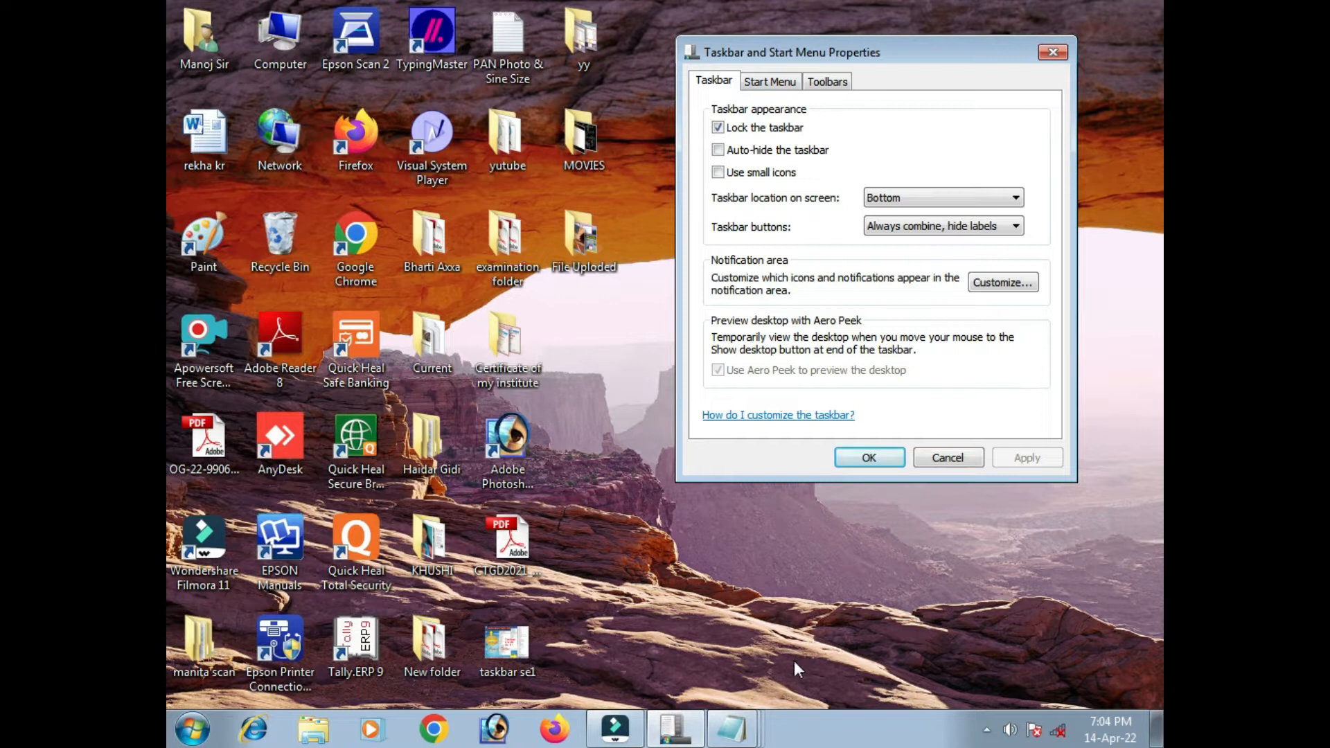
{"action": "mouse_move", "coordinate": [743, 734]}
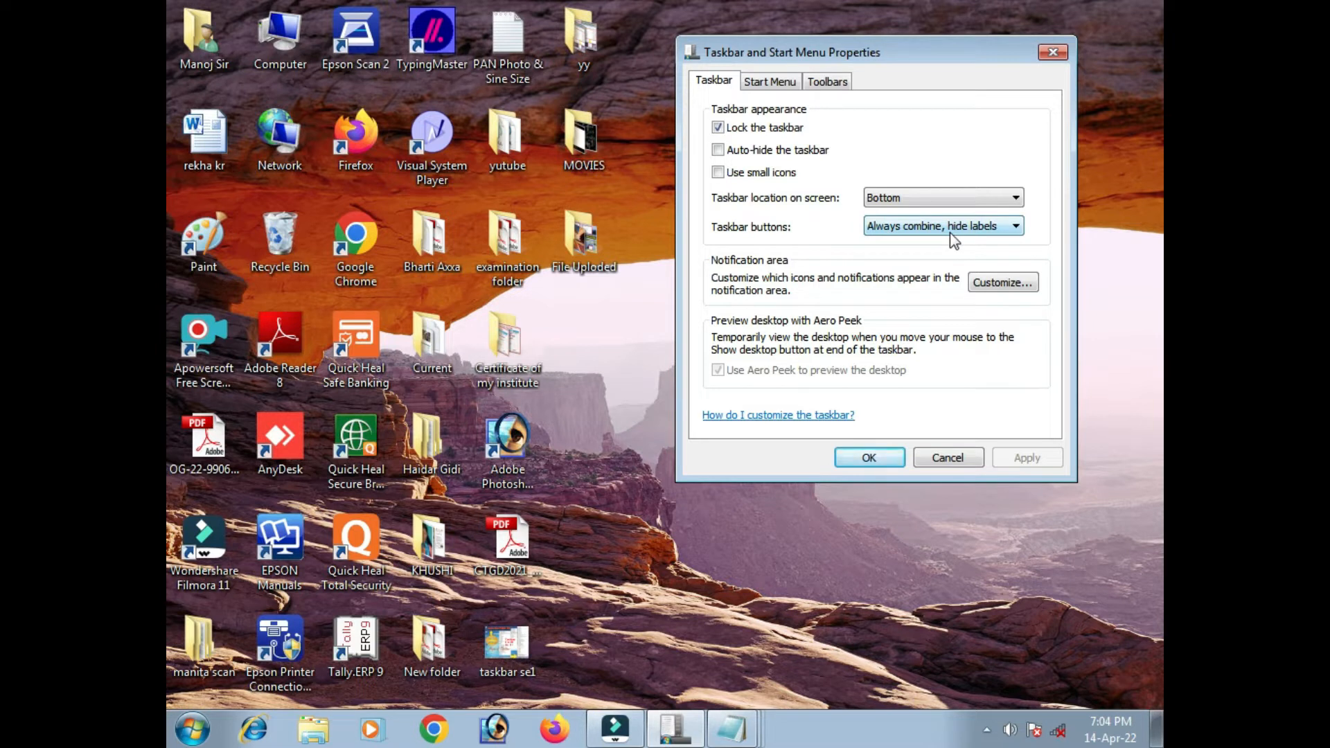
Set the taskbar buttons option to Combine when taskbar is full, apply it and check the Notepad button.
{"action": "left_click", "coordinate": [925, 227]}
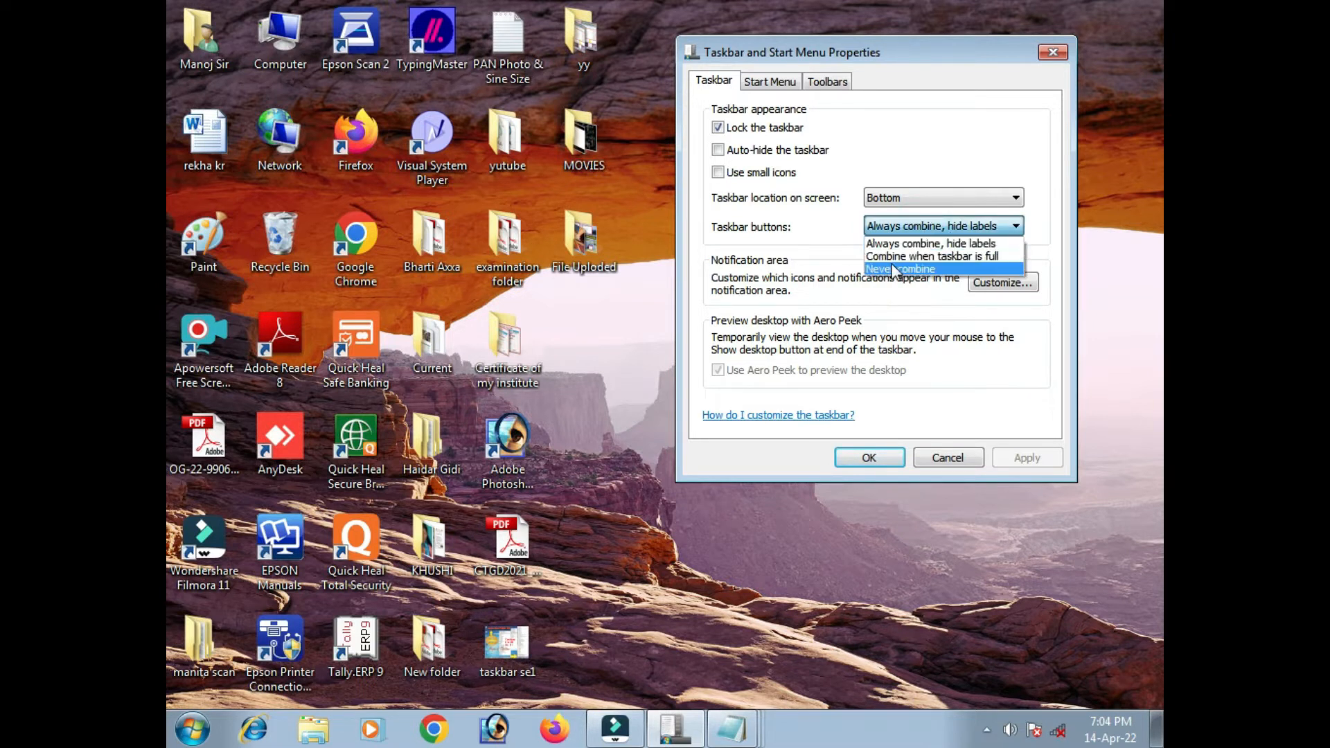
{"action": "left_click", "coordinate": [978, 257]}
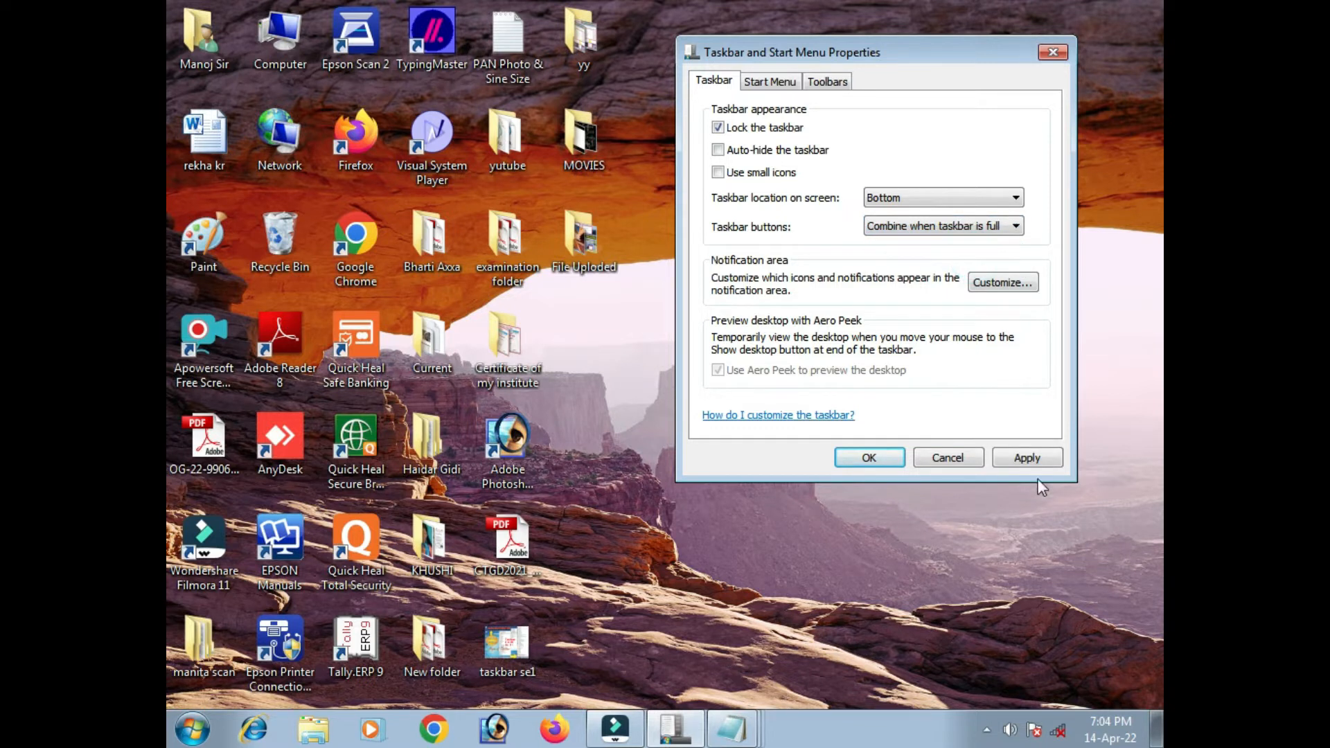
{"action": "left_click", "coordinate": [1028, 460]}
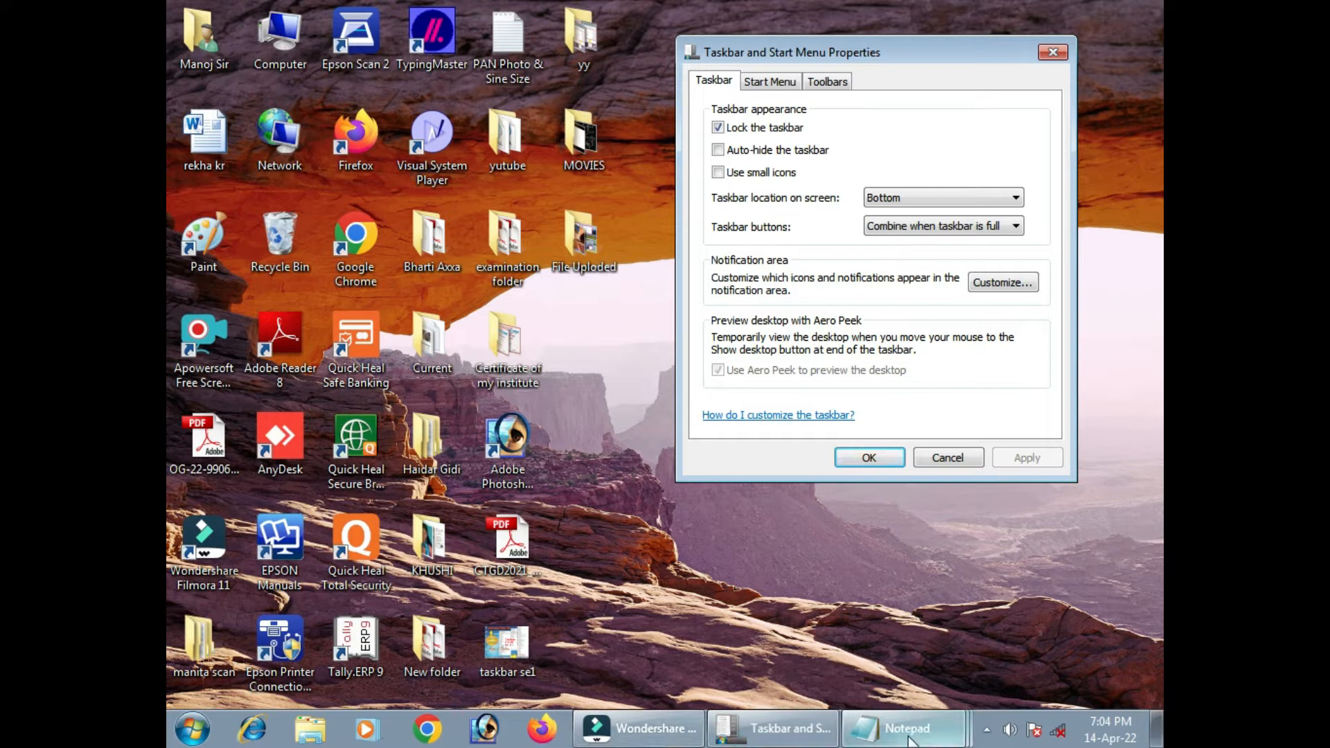
{"action": "mouse_move", "coordinate": [924, 713]}
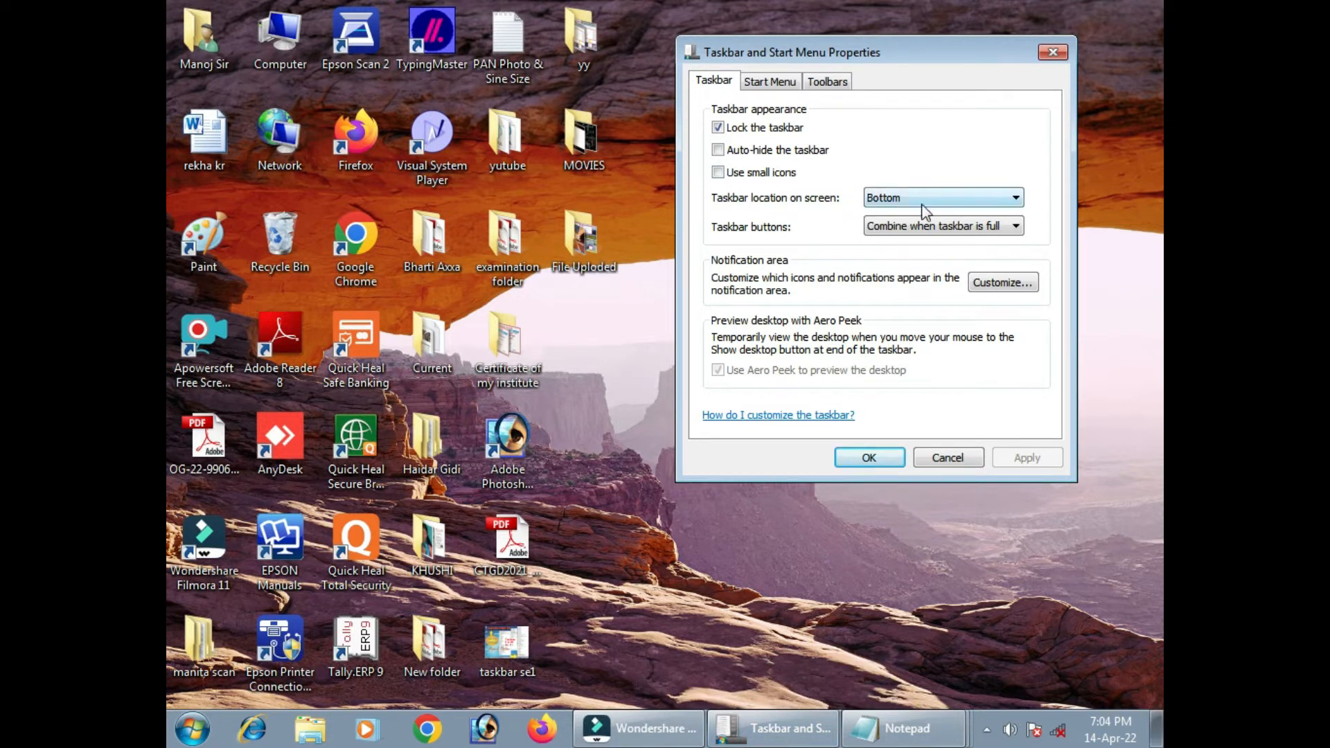
Set the taskbar buttons option to Never combine and apply it.
{"action": "left_click", "coordinate": [930, 229]}
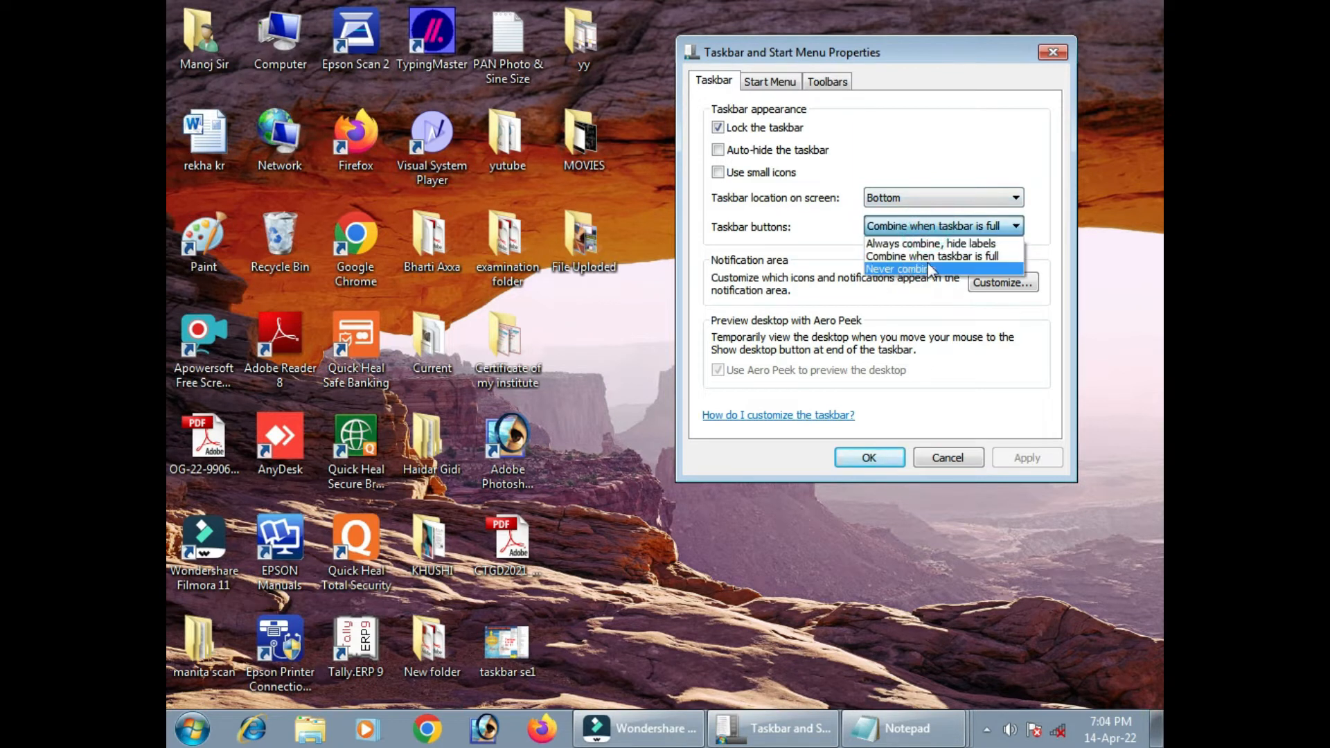
{"action": "left_click", "coordinate": [930, 270]}
{"action": "left_click", "coordinate": [1031, 457]}
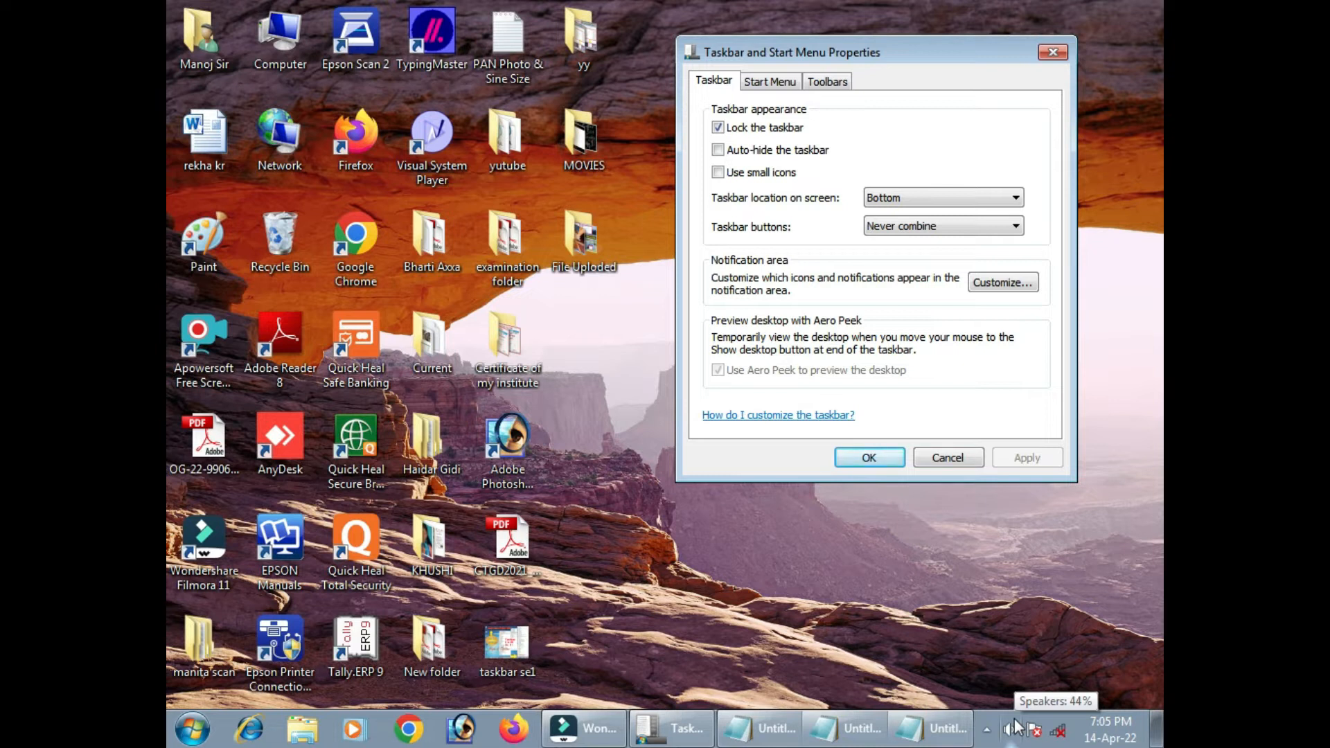
Set the taskbar buttons option back to Always combine, hide labels and apply it.
{"action": "left_click", "coordinate": [904, 225]}
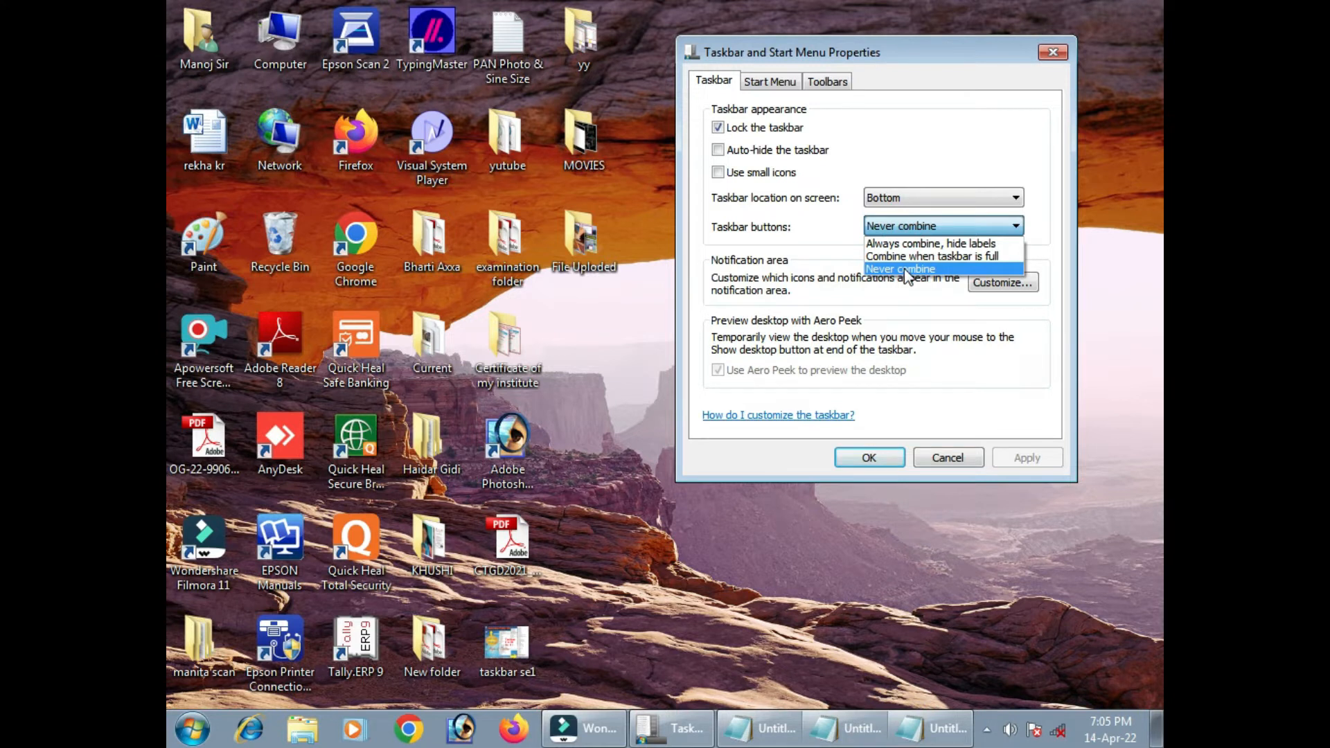
{"action": "left_click", "coordinate": [895, 244]}
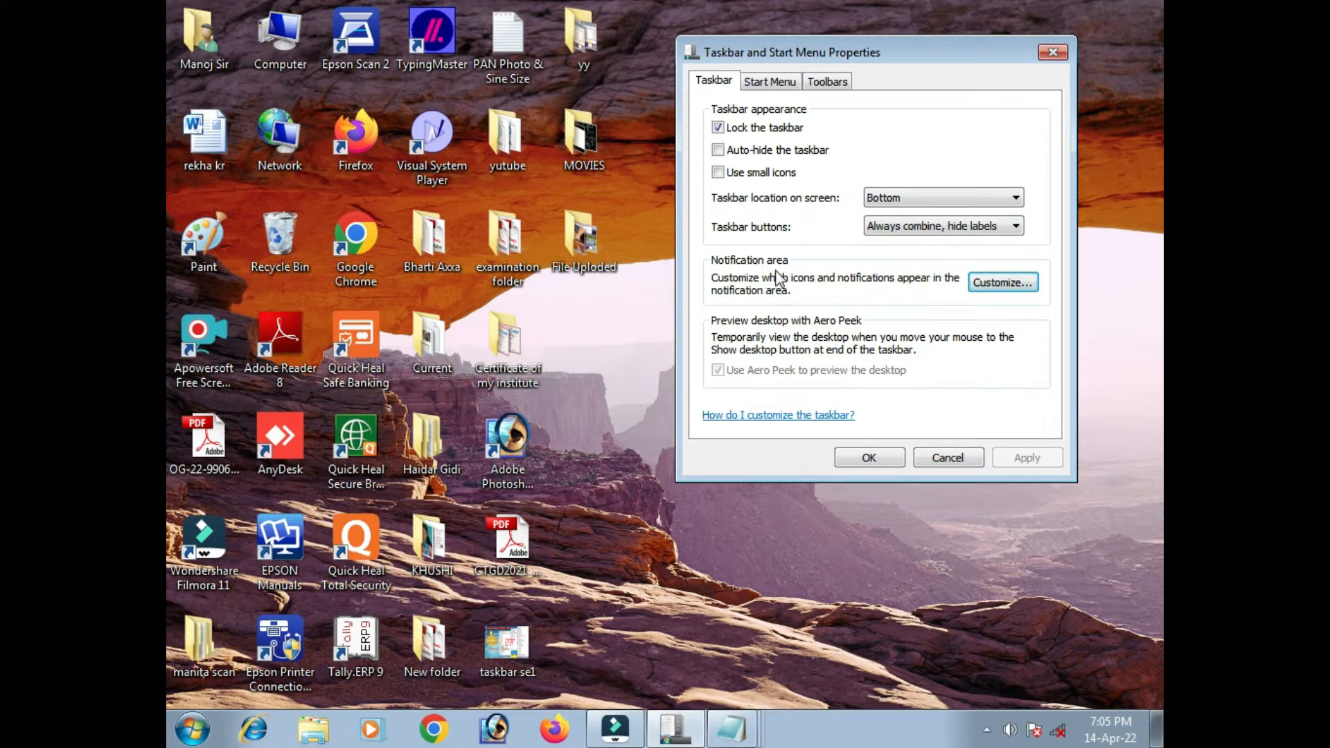
Open the notification area icon settings and view the hidden icons on the taskbar.
{"action": "left_click", "coordinate": [1004, 284]}
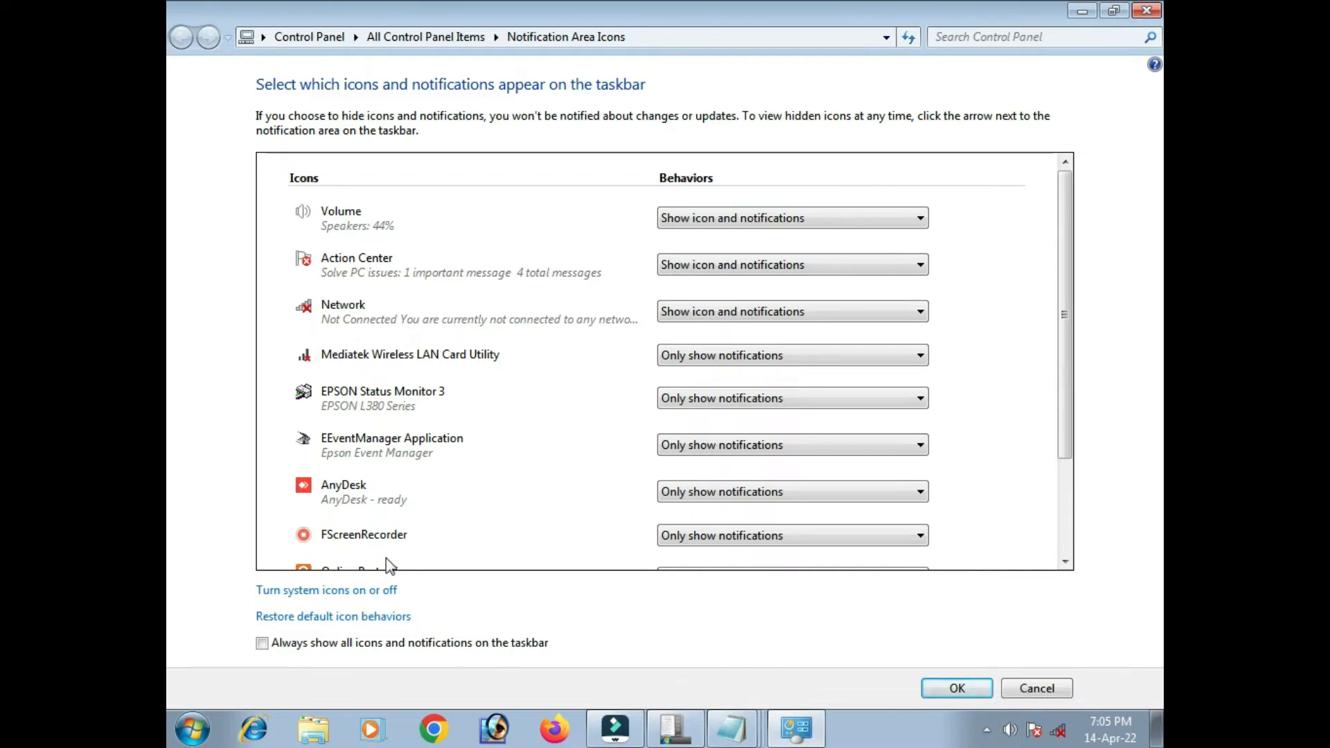
{"action": "right_click", "coordinate": [986, 733]}
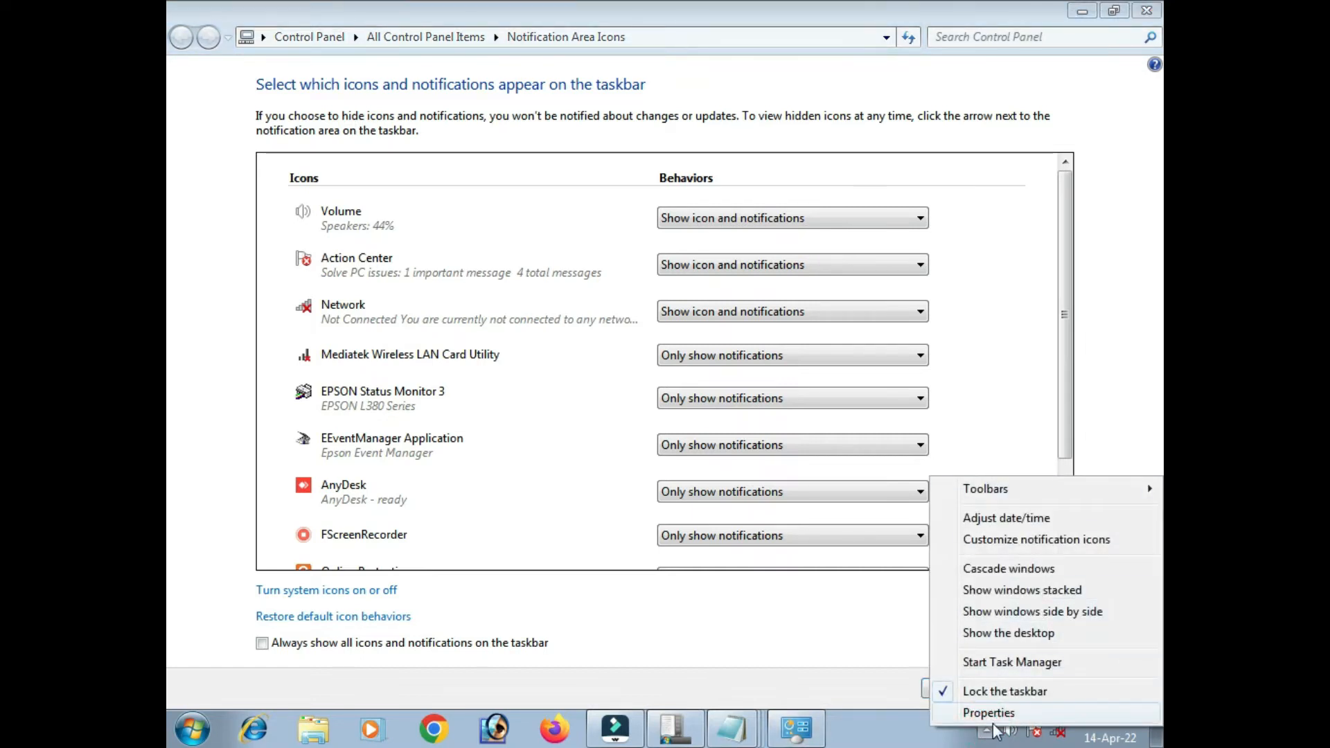
{"action": "left_click", "coordinate": [995, 730]}
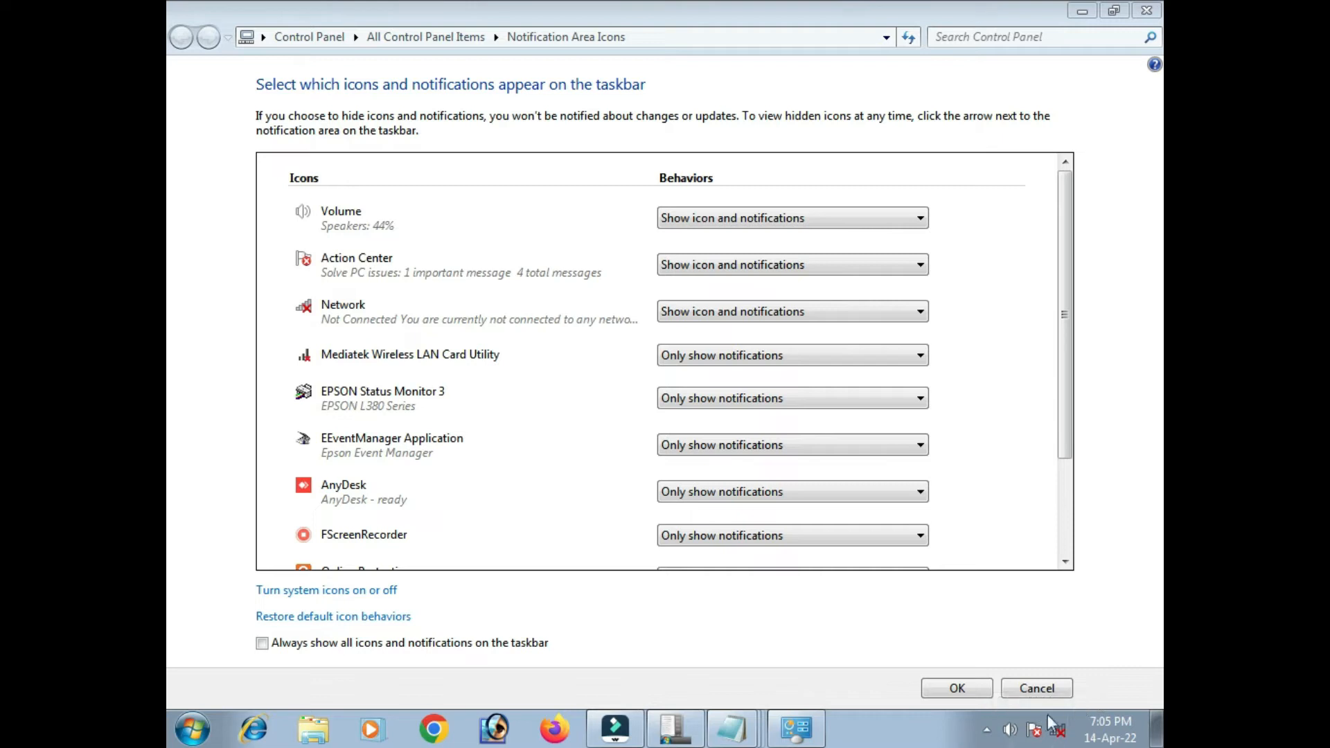
{"action": "left_click", "coordinate": [986, 729]}
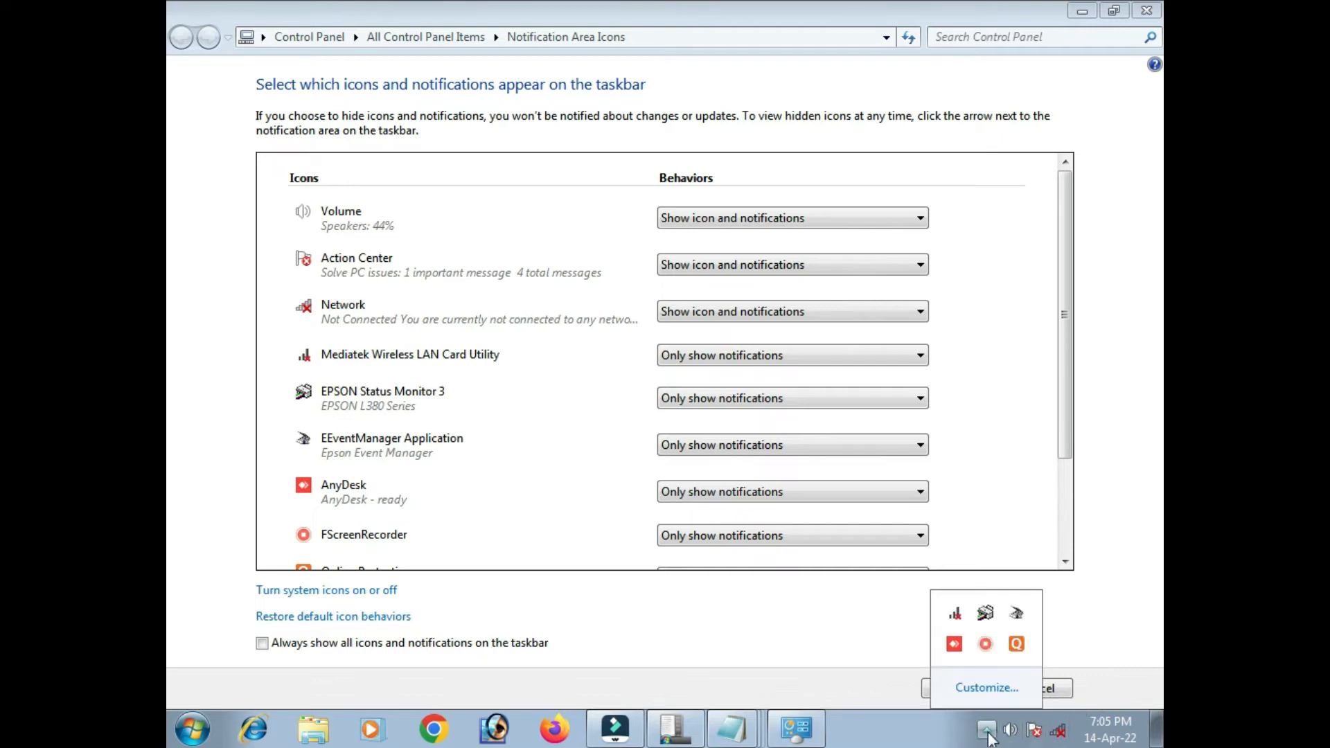
{"action": "left_click", "coordinate": [1011, 688]}
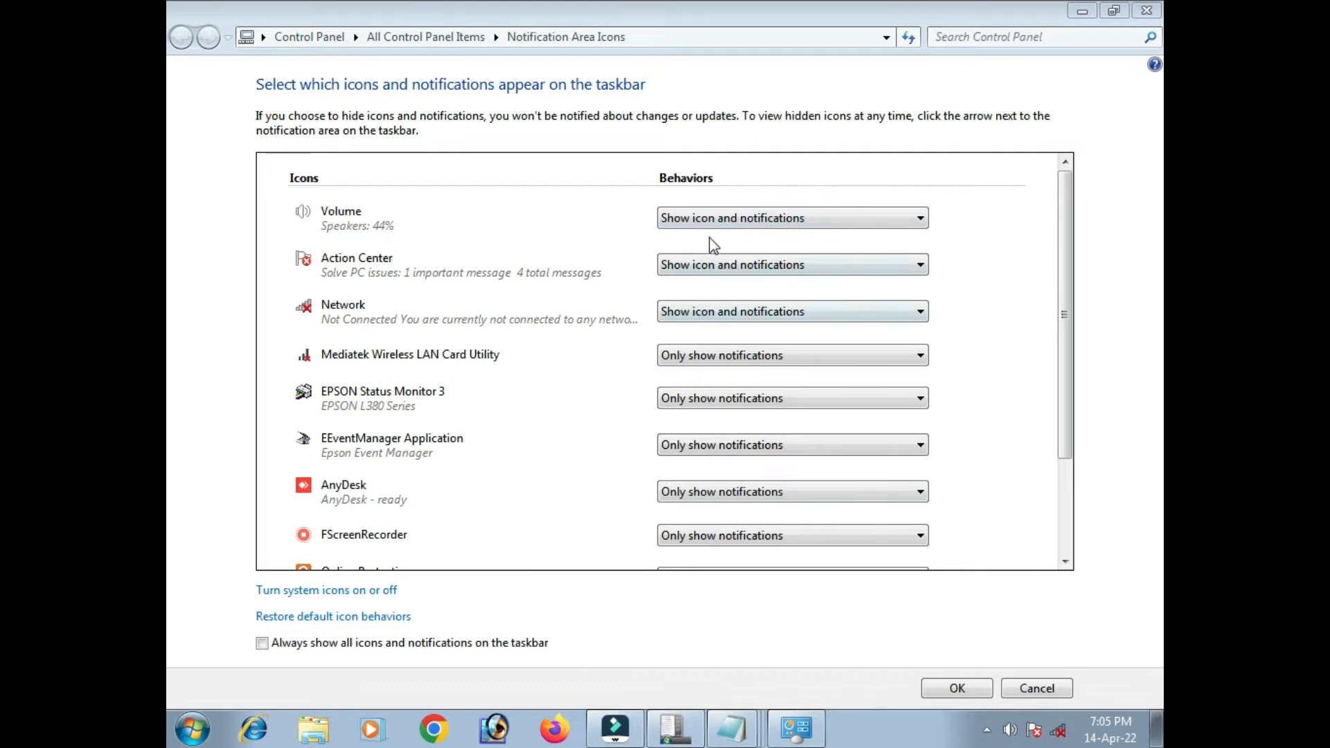
Review the Volume icon's behavior options and the rest of the notification icon list, and close the window.
{"action": "left_click", "coordinate": [713, 221]}
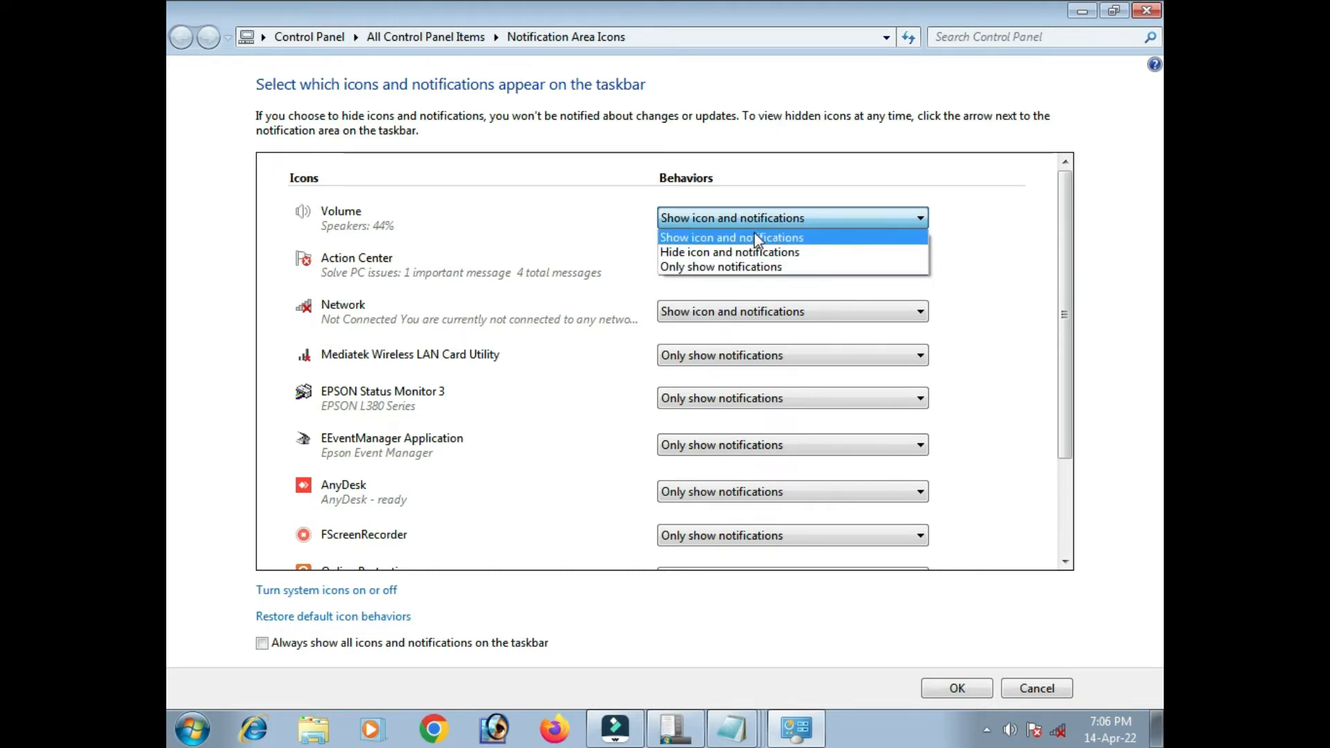
{"action": "left_click", "coordinate": [768, 218]}
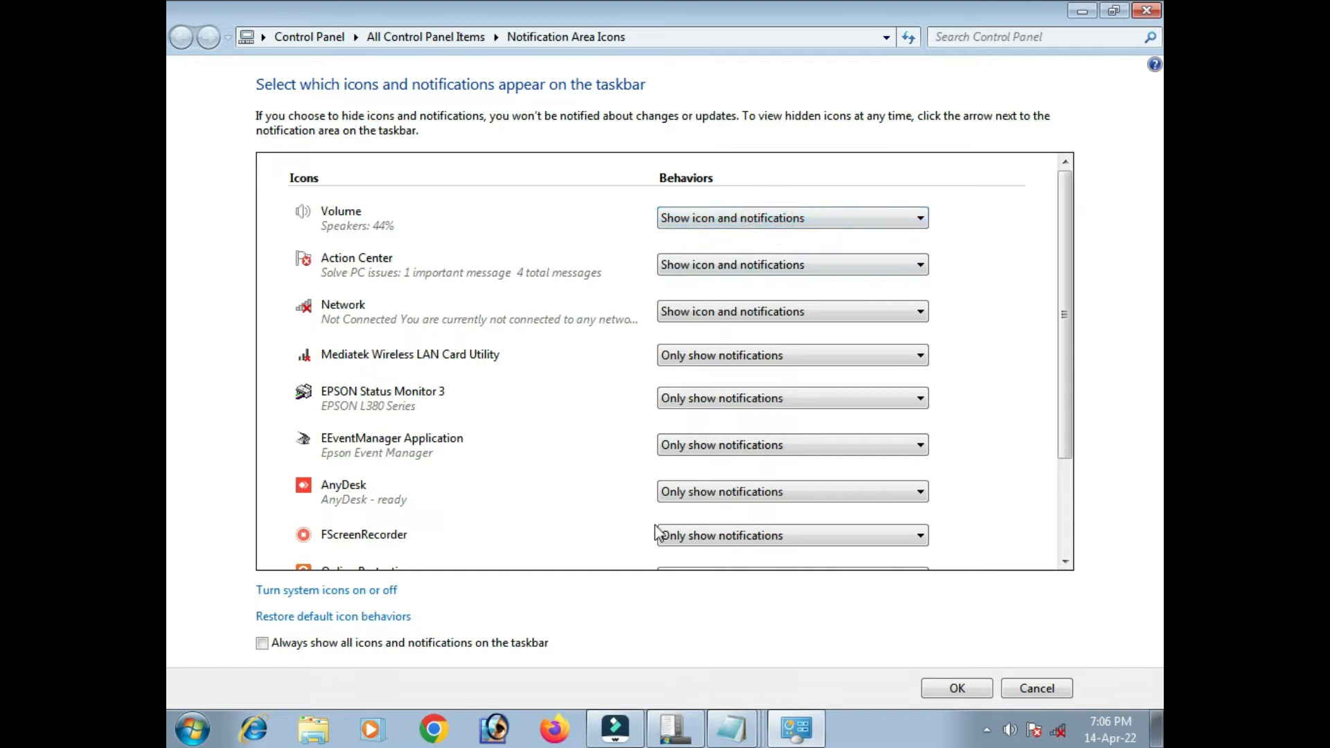
{"action": "left_click_drag", "start_coordinate": [1067, 232], "coordinate": [986, 451]}
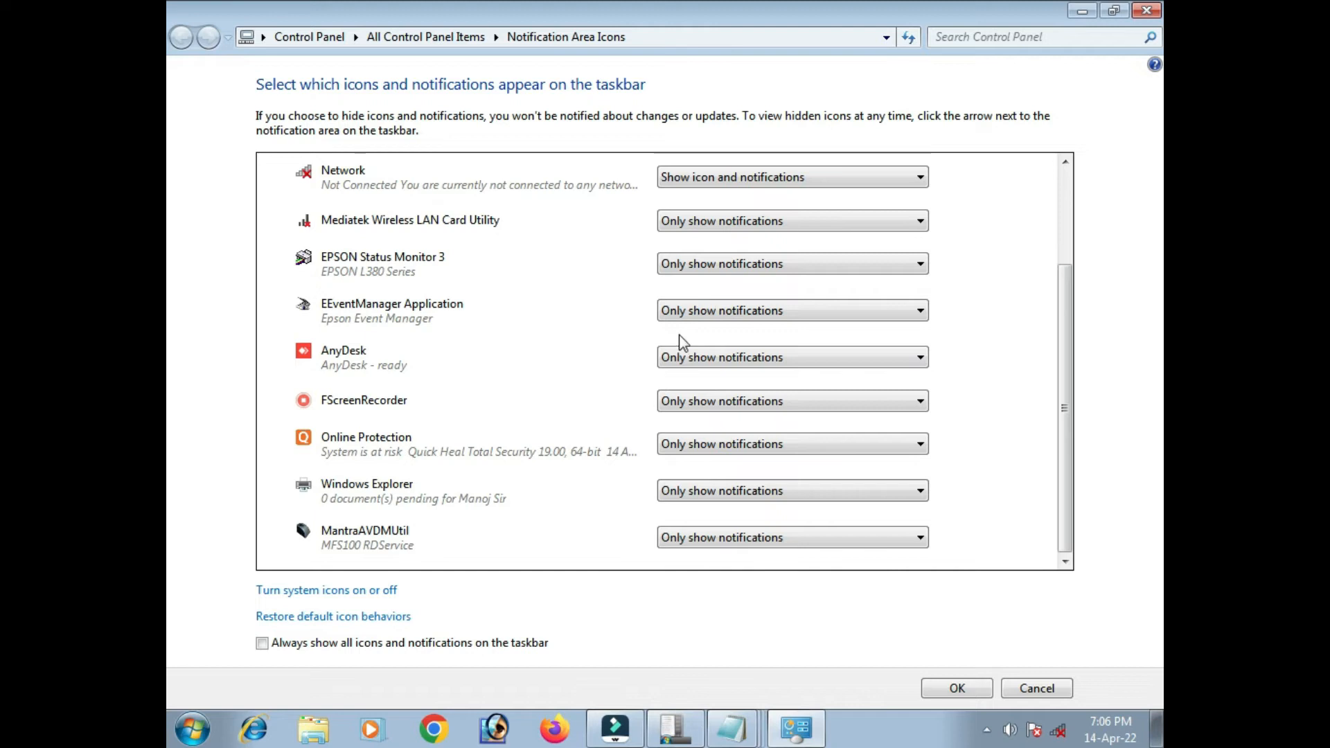
{"action": "left_click", "coordinate": [1146, 9]}
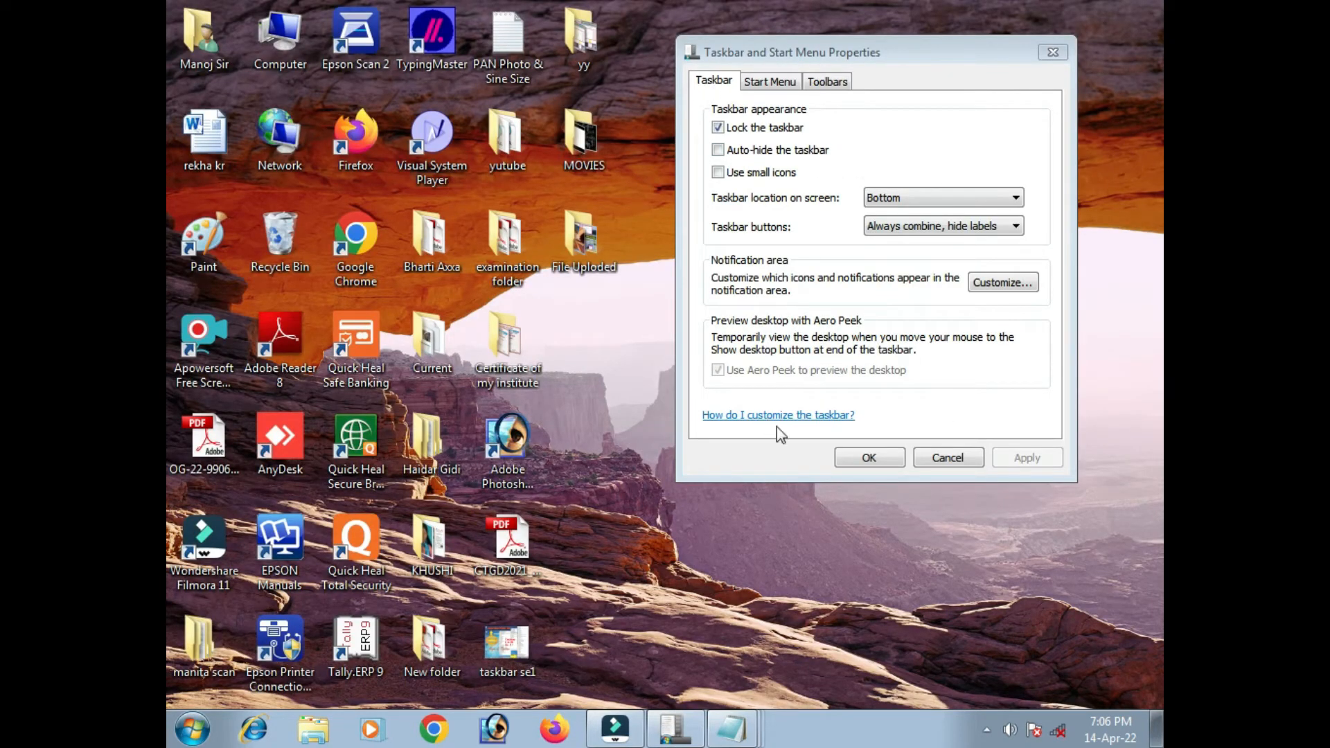
Show the Start Menu properties and check the current power button in the Start menu.
{"action": "left_click", "coordinate": [779, 81]}
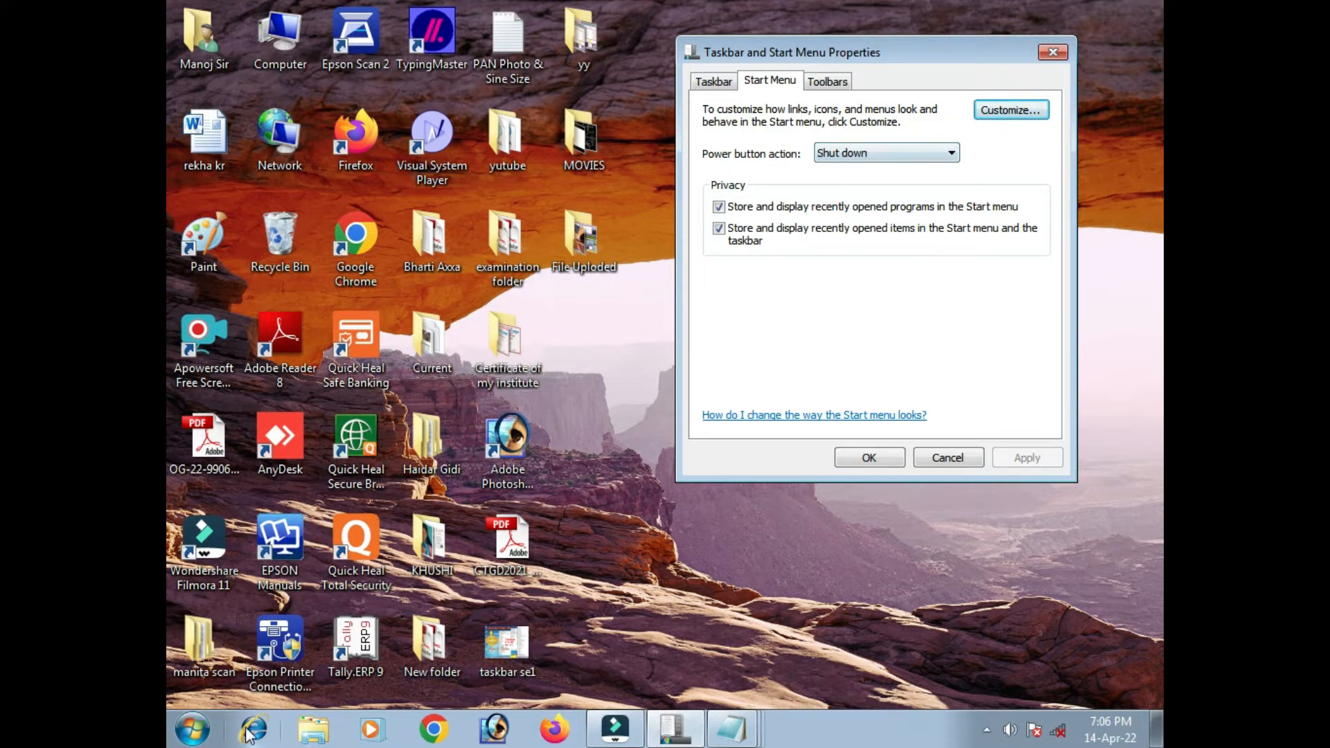
{"action": "left_click", "coordinate": [190, 738]}
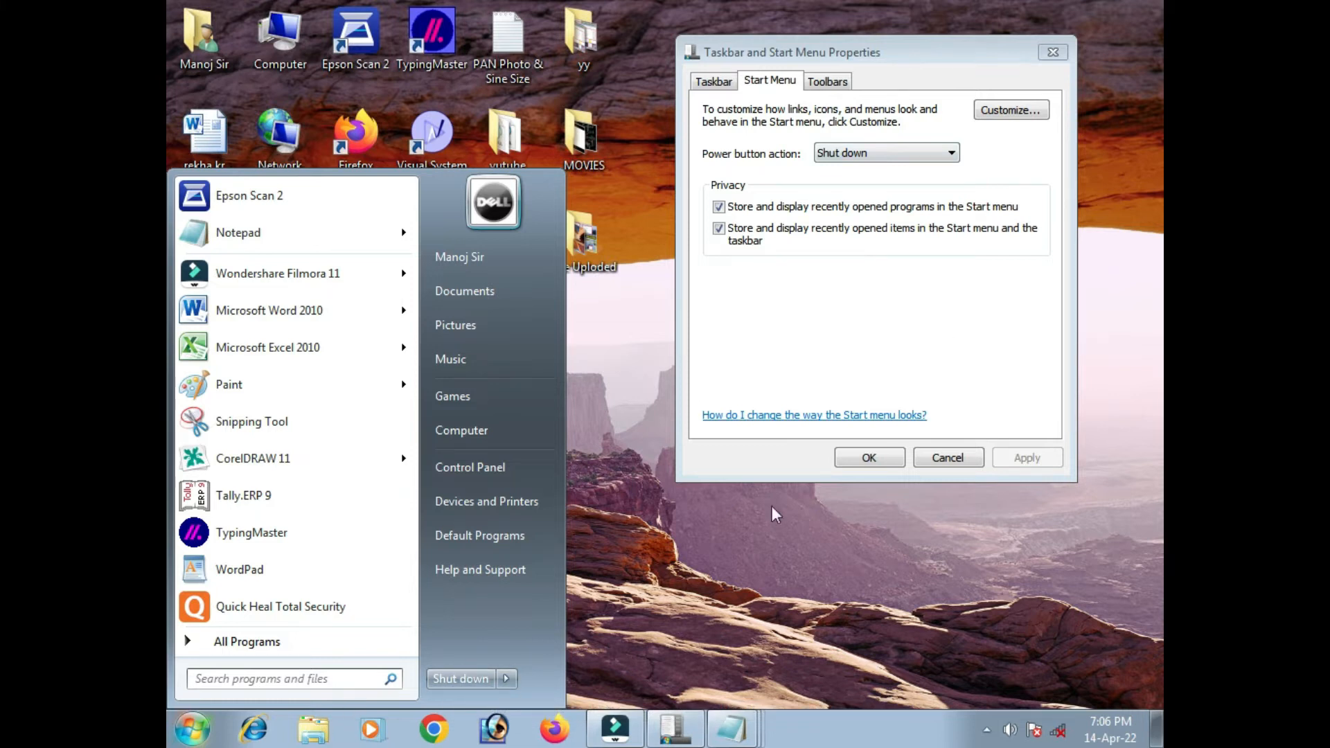
{"action": "left_click", "coordinate": [853, 320]}
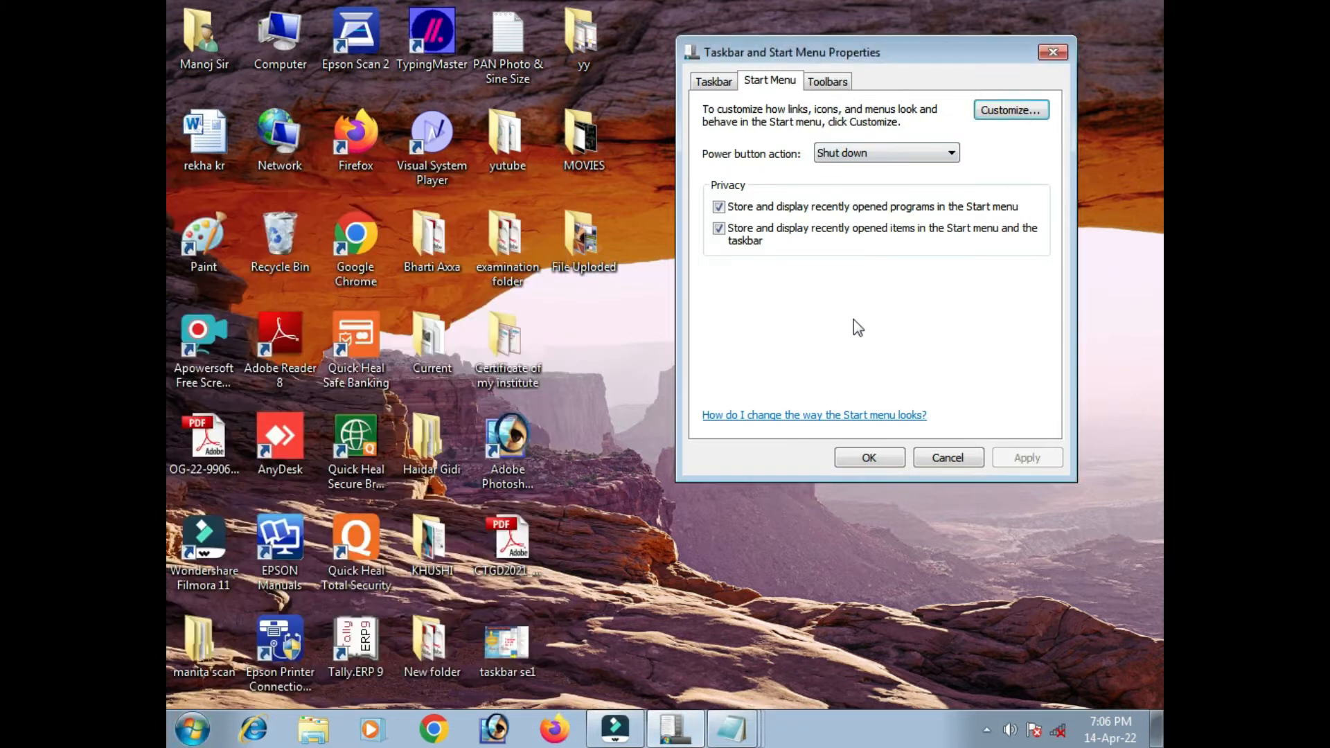
Set the power button action to Log off, apply it and check the Start menu.
{"action": "left_click", "coordinate": [852, 151]}
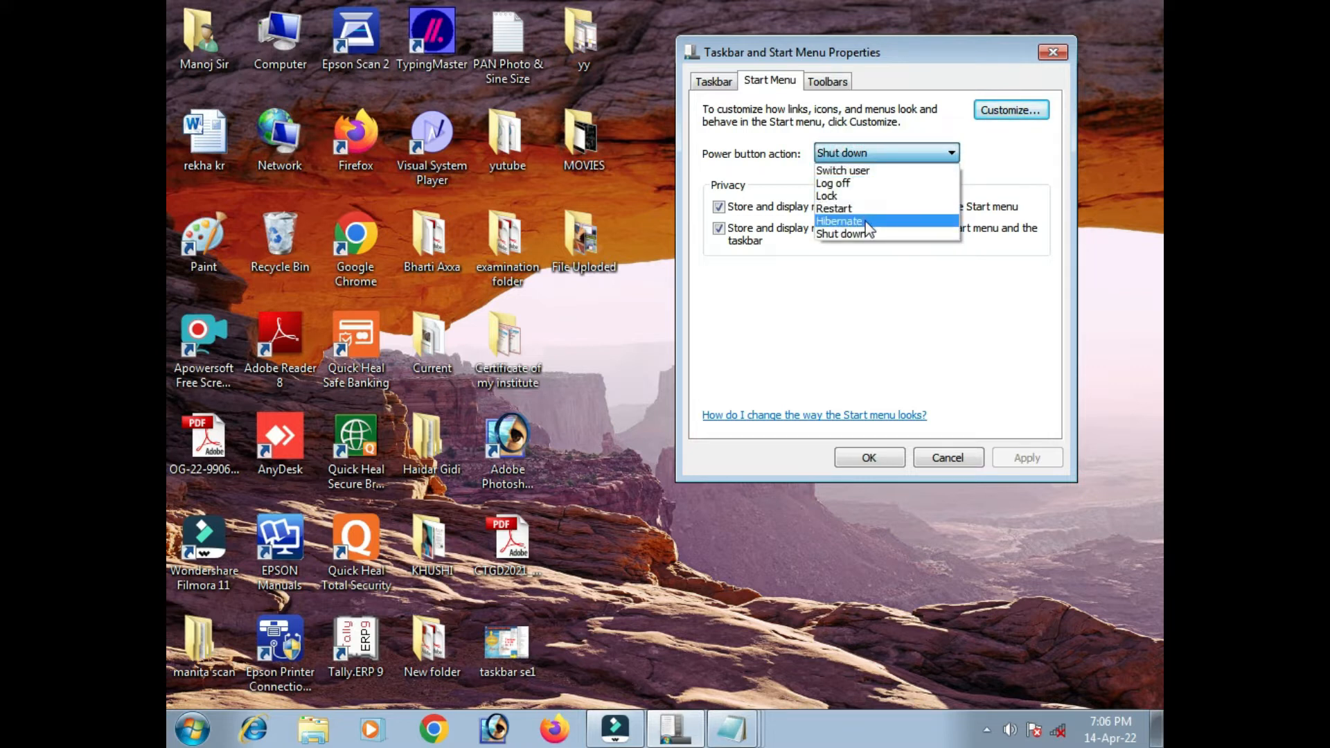
{"action": "left_click", "coordinate": [859, 184]}
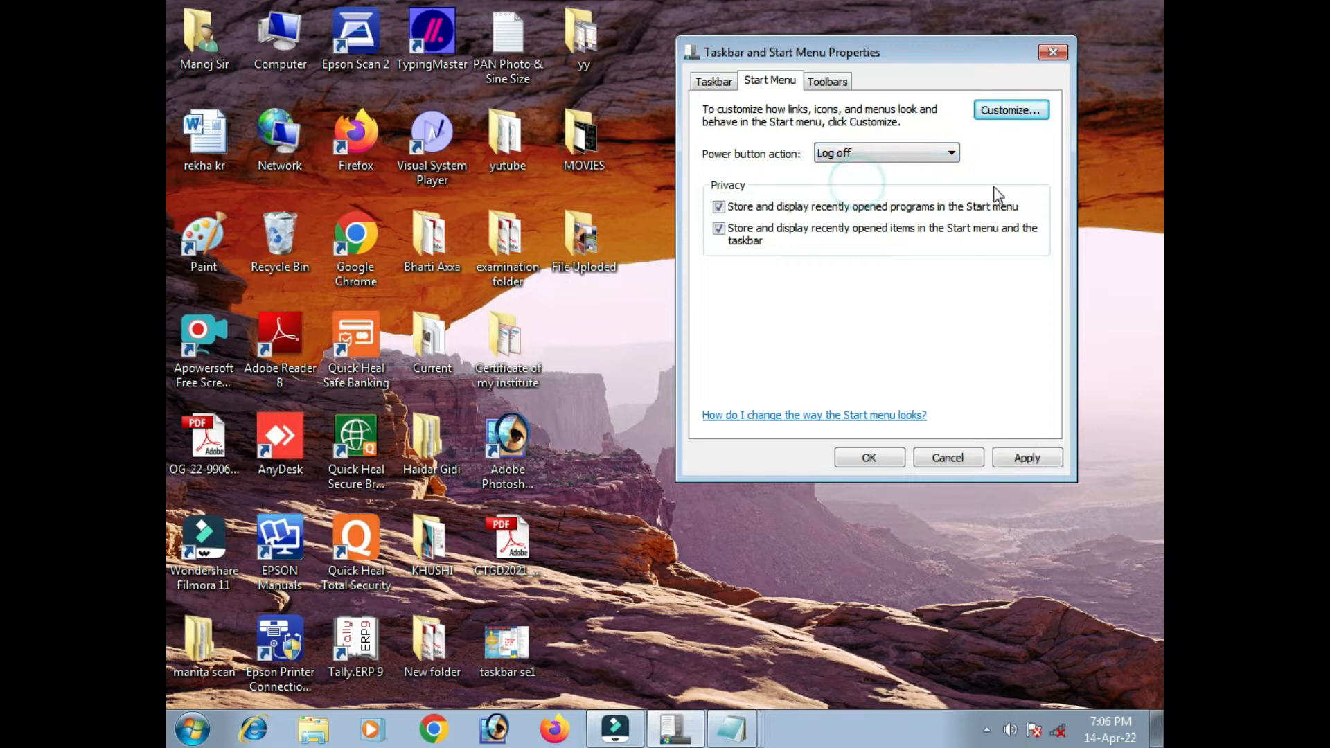
{"action": "left_click", "coordinate": [1037, 457]}
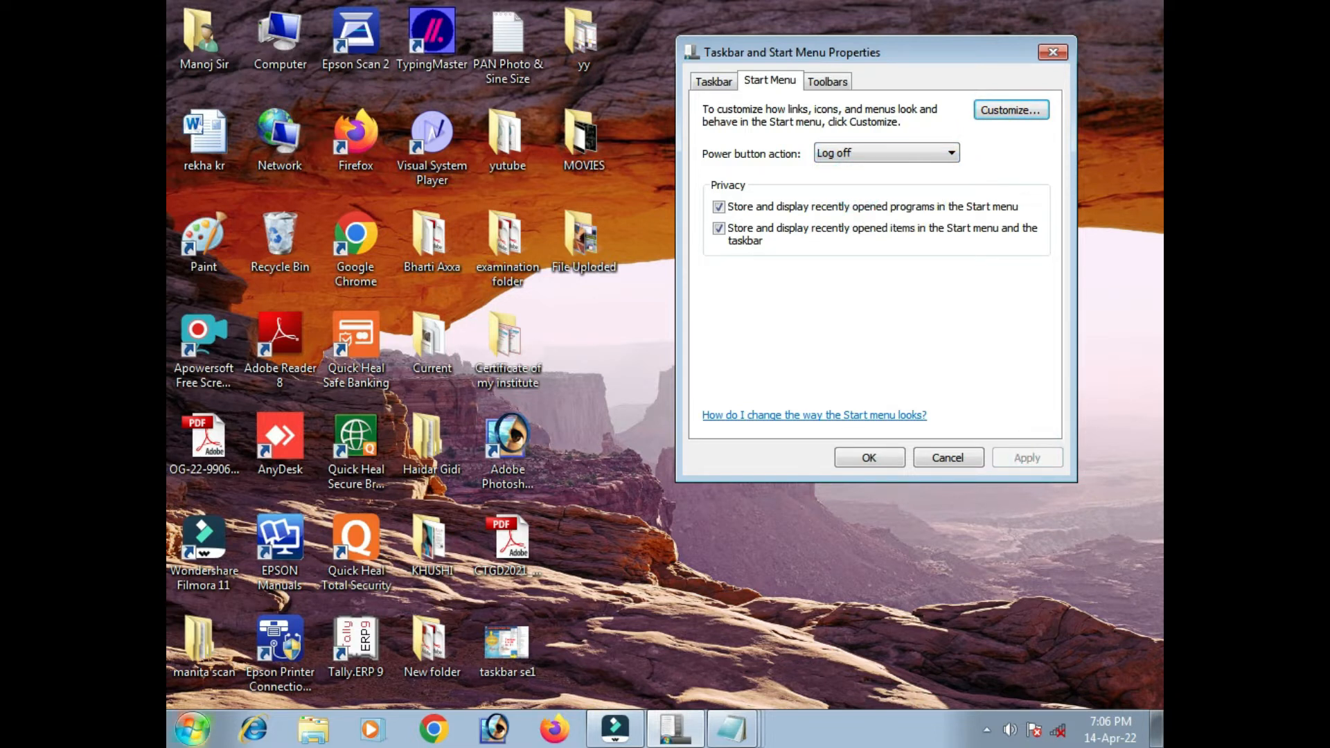
{"action": "left_click", "coordinate": [193, 729]}
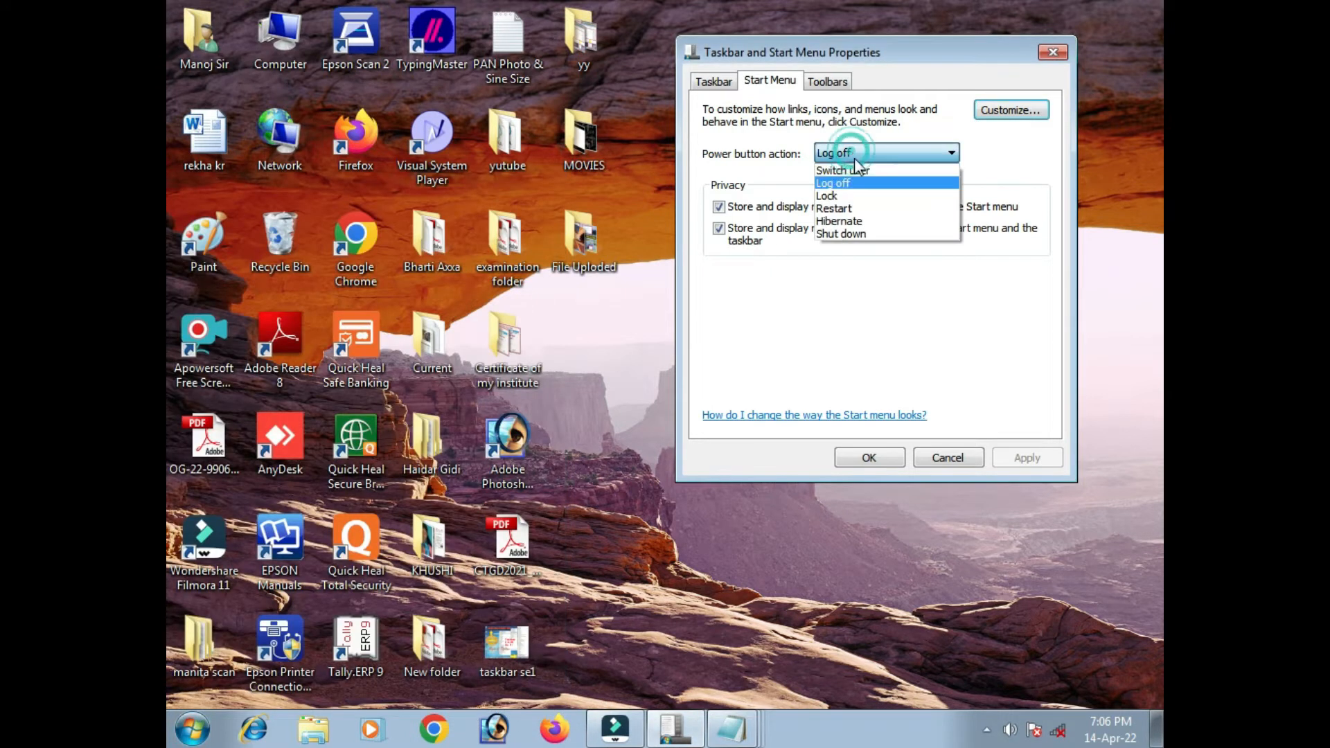
Set the power button action to Hibernate, apply it and check the button in the Start menu.
{"action": "left_click", "coordinate": [859, 221]}
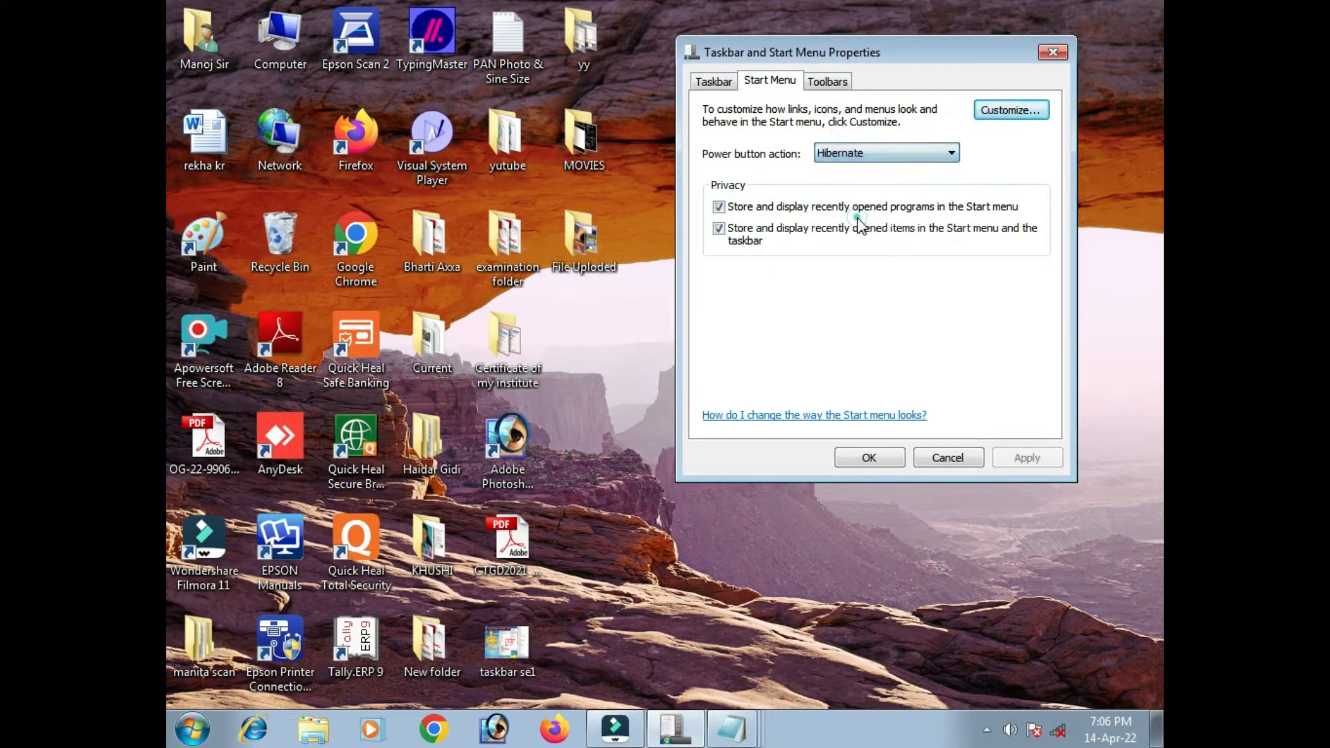
{"action": "left_click", "coordinate": [1017, 456]}
{"action": "key", "text": "super"}
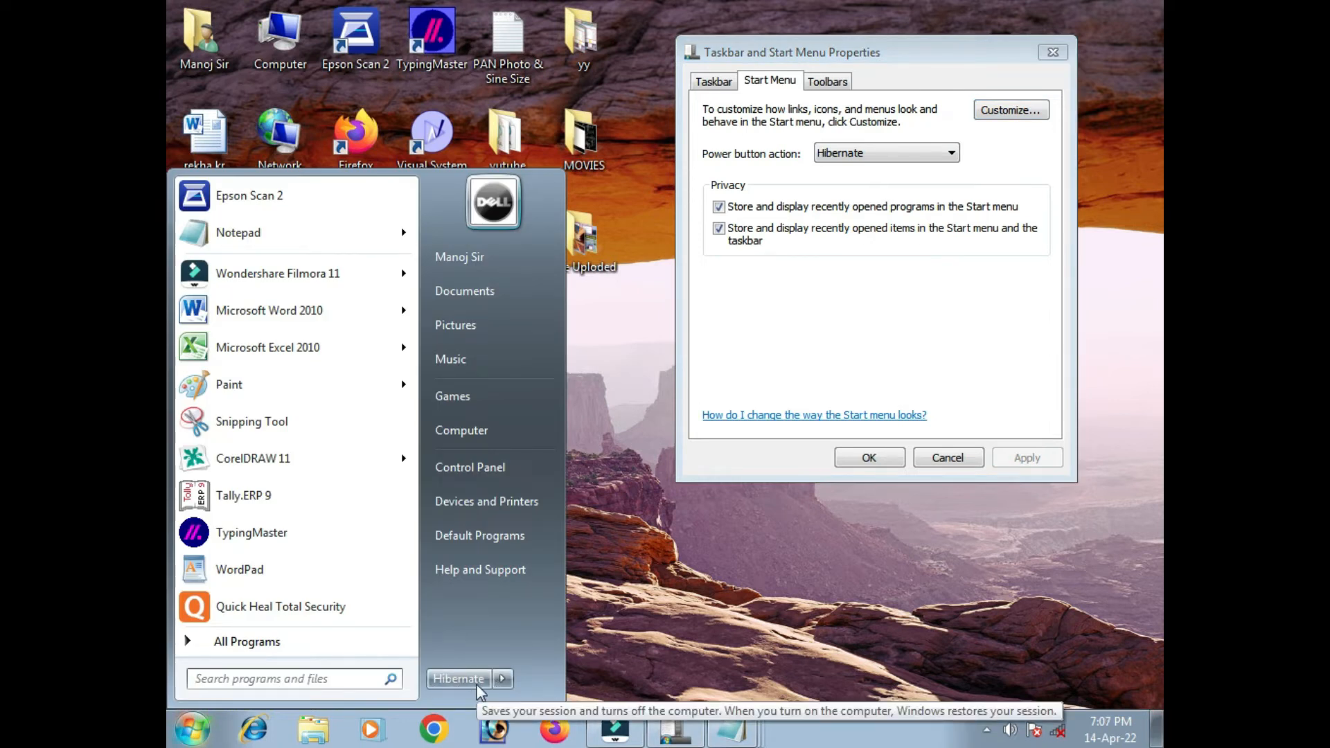
{"action": "left_click", "coordinate": [871, 147]}
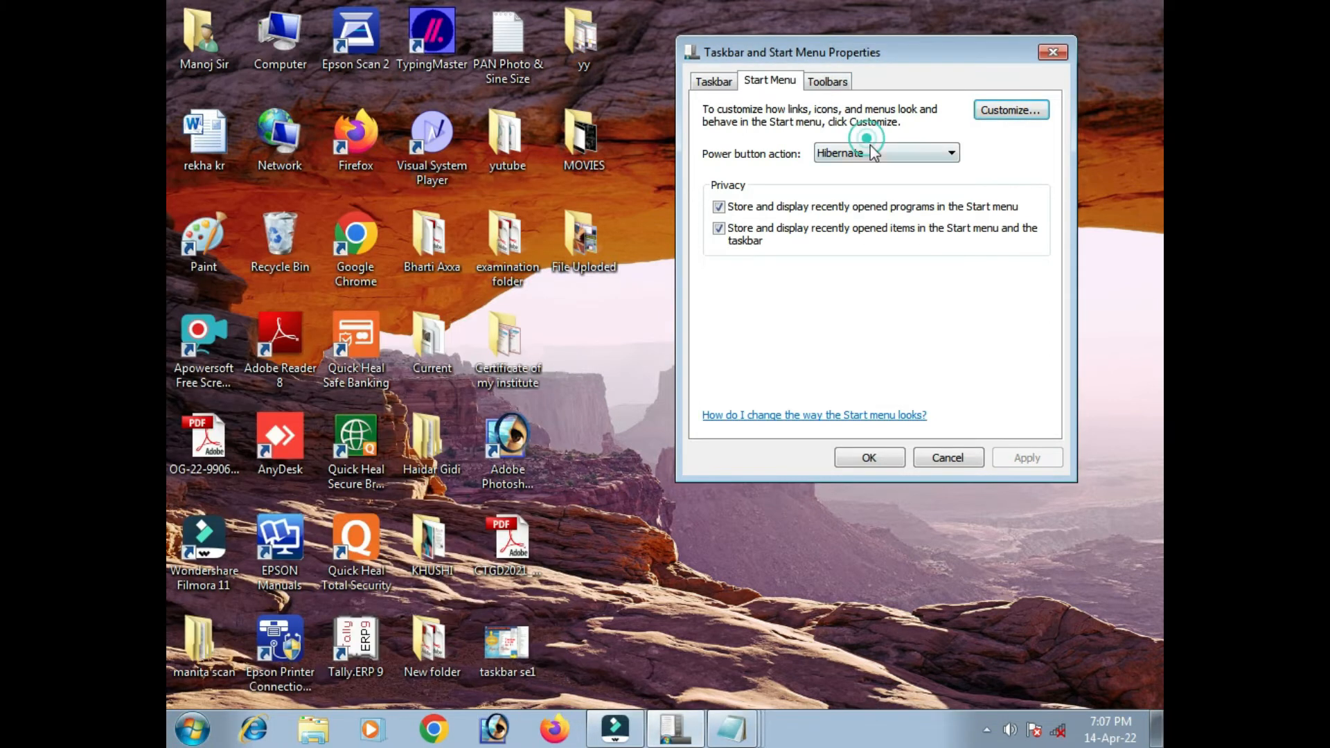
Set the power button action back to Shut down, apply it and check the Start menu.
{"action": "left_click", "coordinate": [870, 146]}
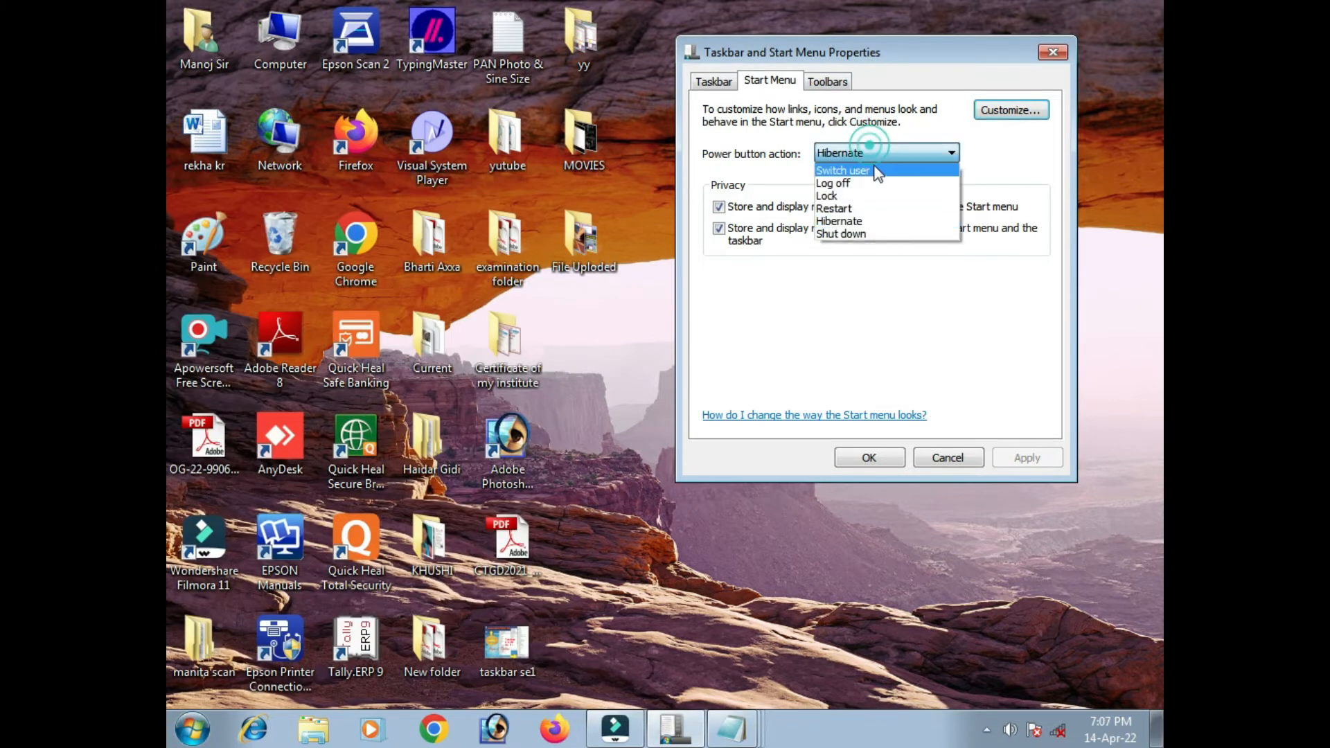
{"action": "left_click", "coordinate": [869, 233]}
{"action": "left_click", "coordinate": [1036, 457]}
{"action": "left_click", "coordinate": [192, 729]}
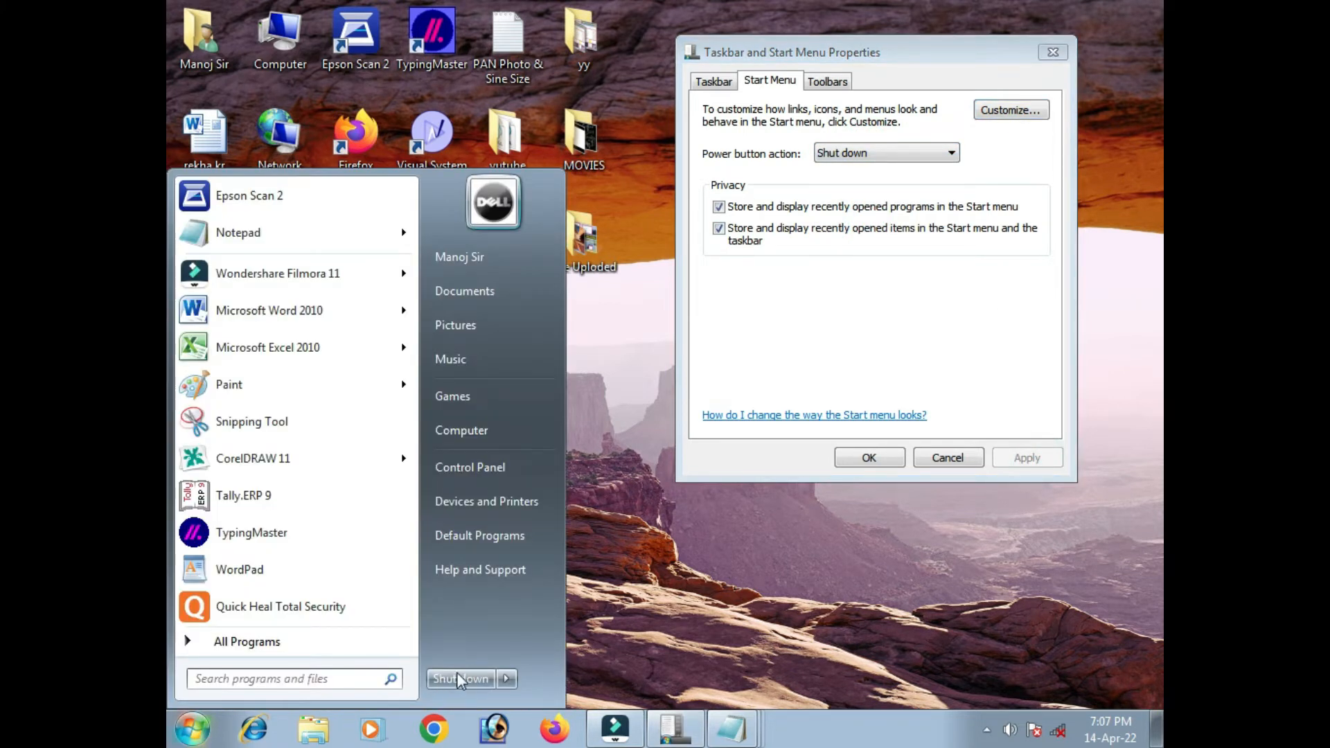
Show the taskbar's toolbar options, move the properties dialog aside and apply the removal of the Address toolbar.
{"action": "left_click", "coordinate": [950, 342]}
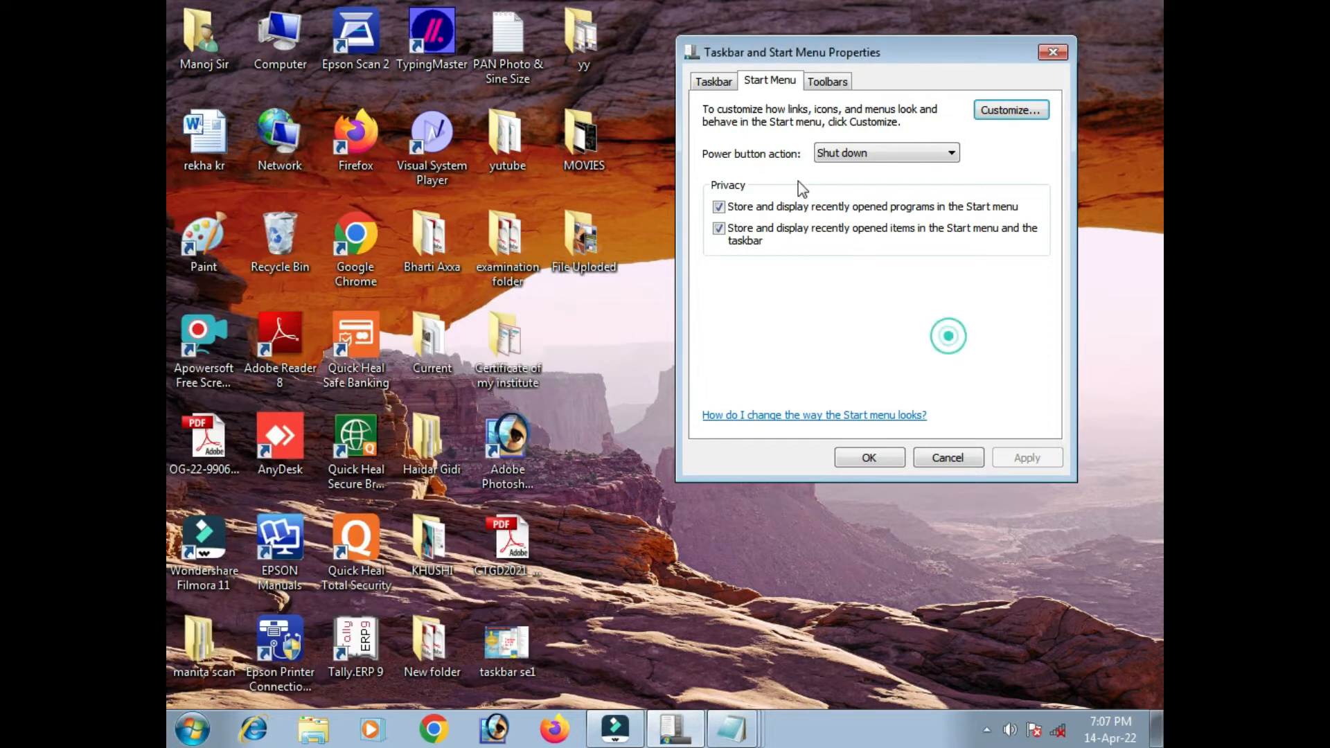
{"action": "left_click", "coordinate": [824, 84]}
{"action": "left_click_drag", "start_coordinate": [889, 63], "coordinate": [792, 61]}
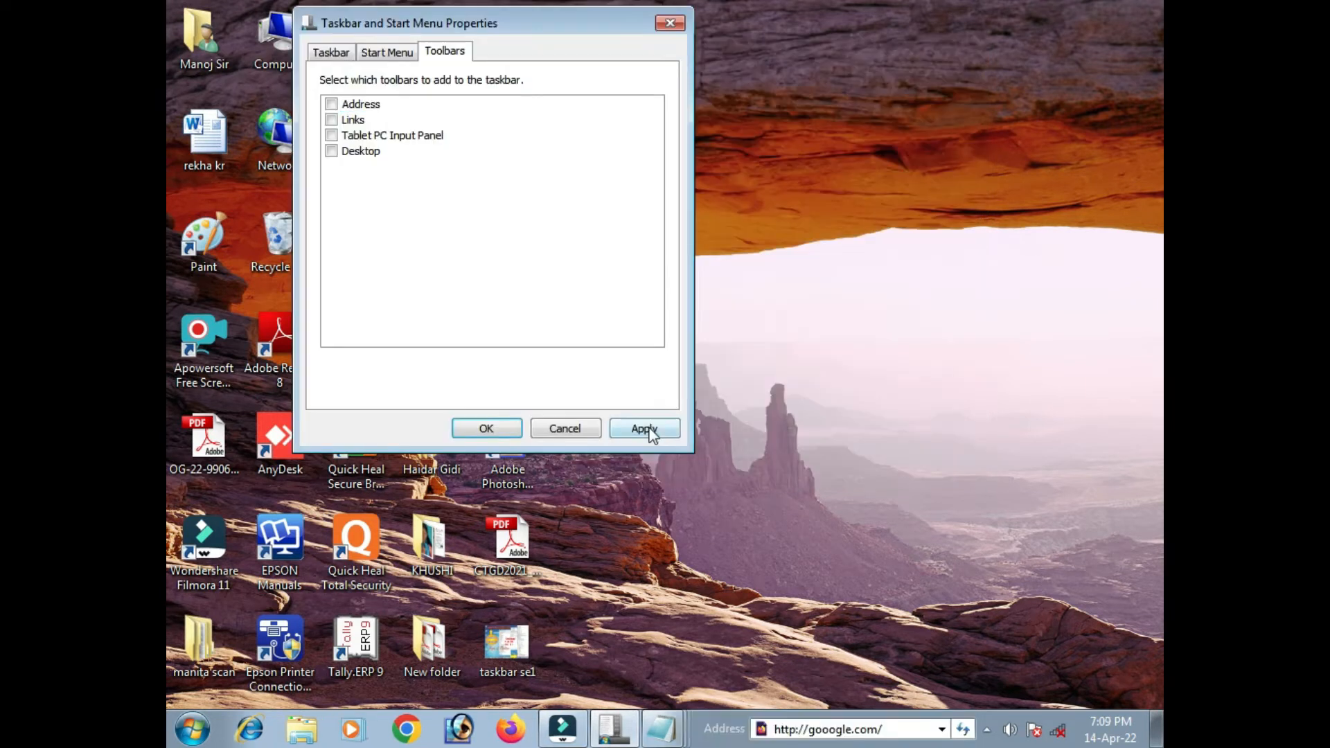
{"action": "left_click", "coordinate": [644, 428]}
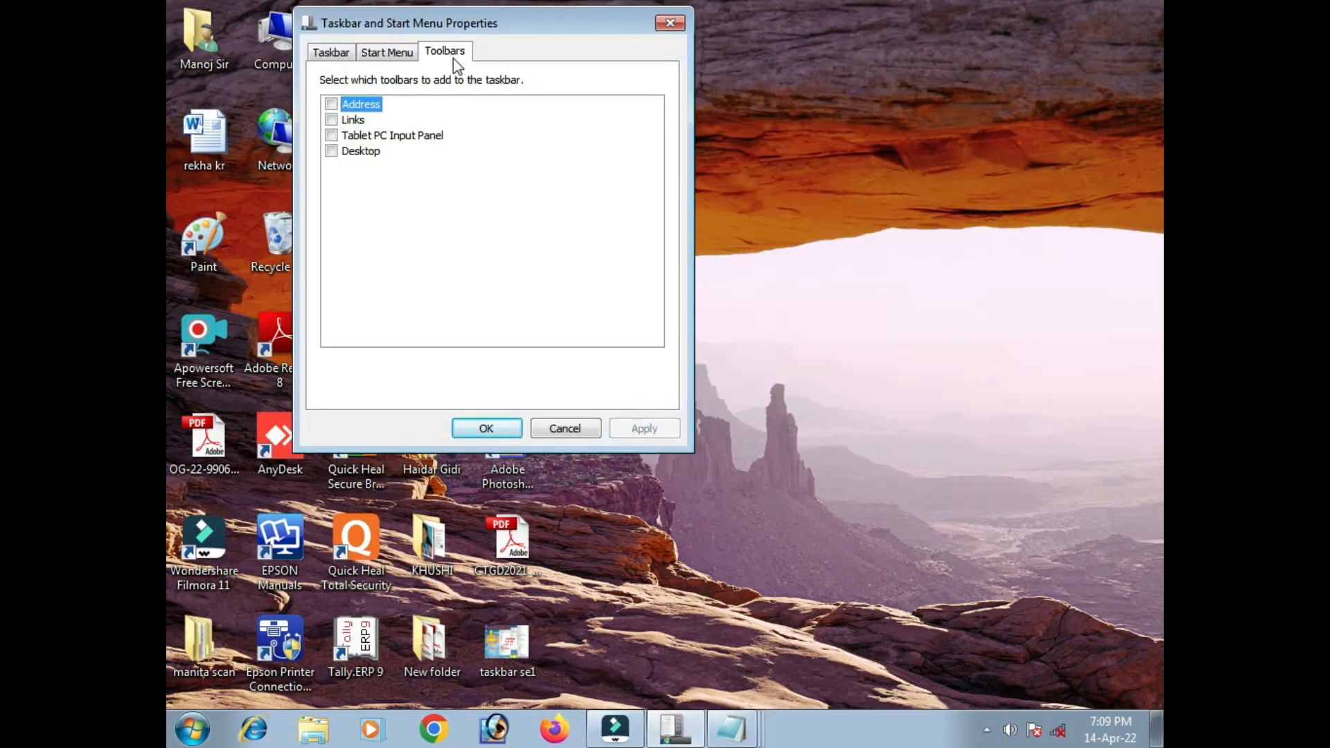
Add the Address toolbar to the taskbar, open google.com from it and close the browser.
{"action": "left_click", "coordinate": [331, 103]}
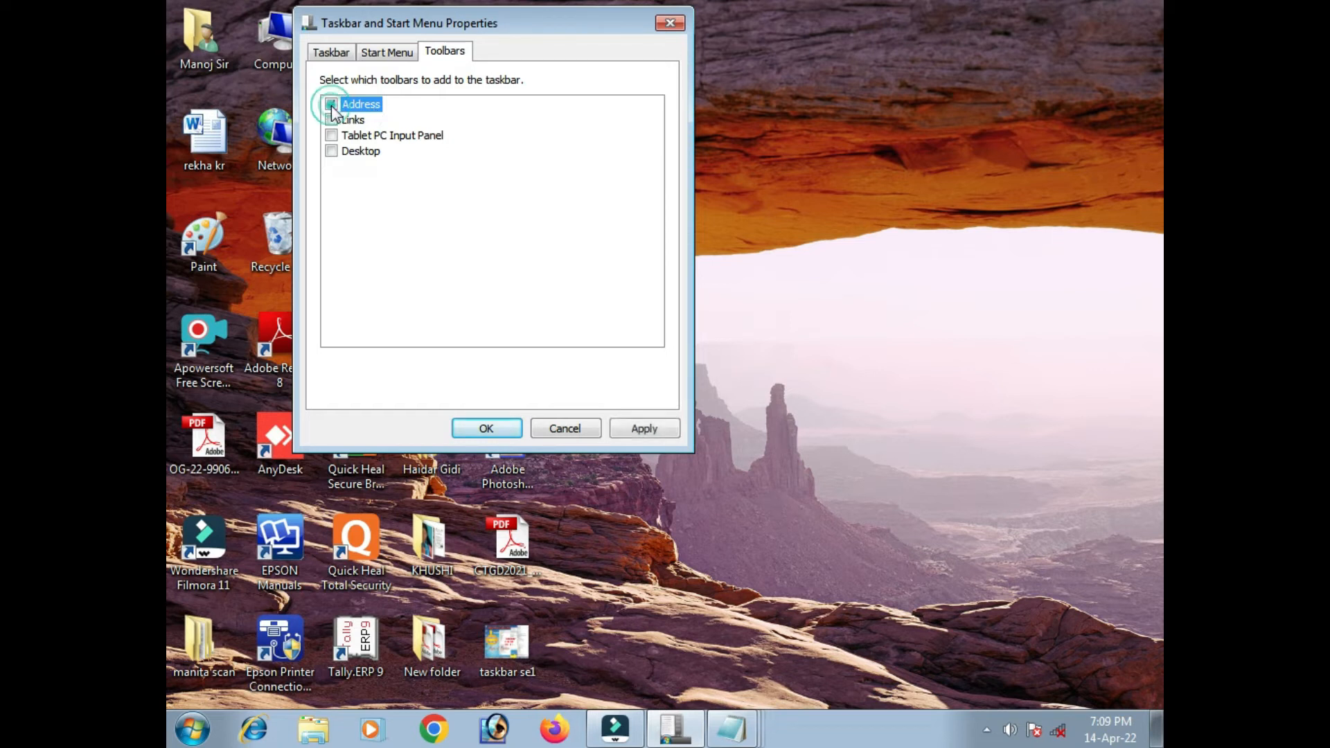
{"action": "left_click", "coordinate": [652, 428]}
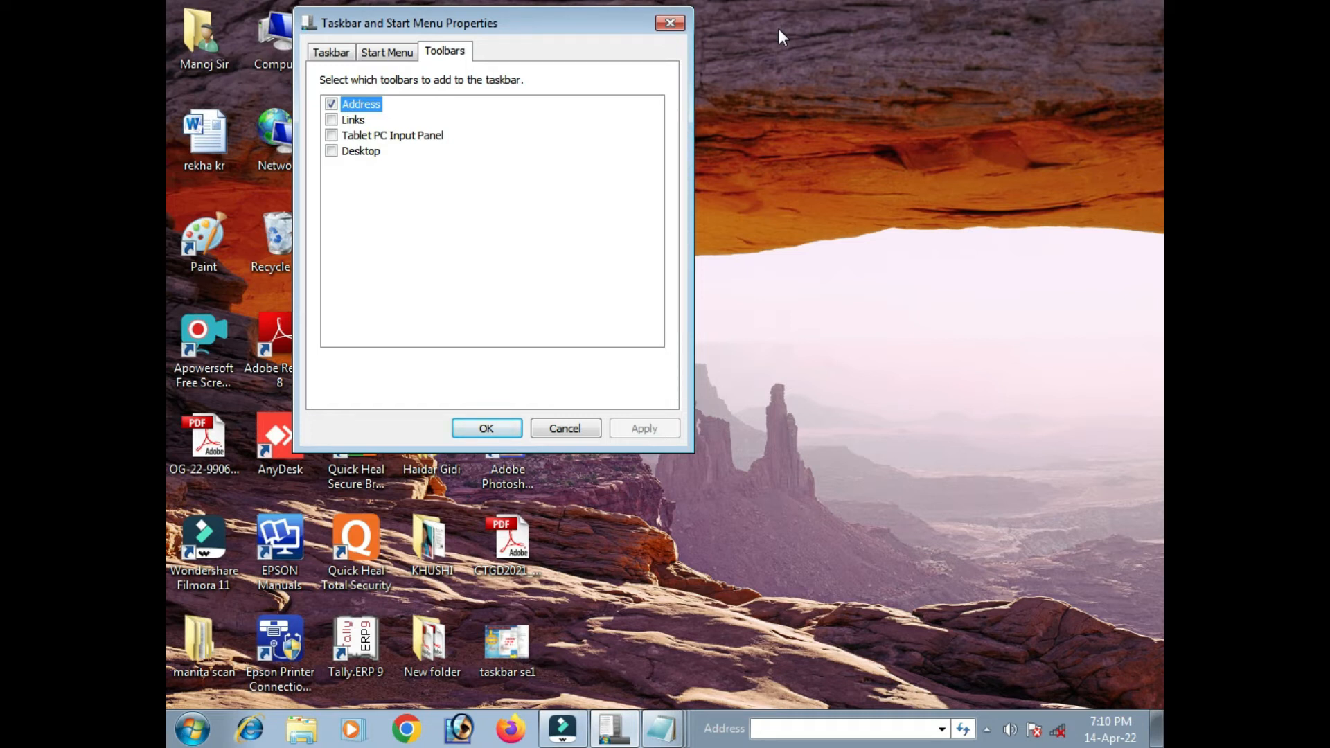
{"action": "left_click", "coordinate": [804, 730]}
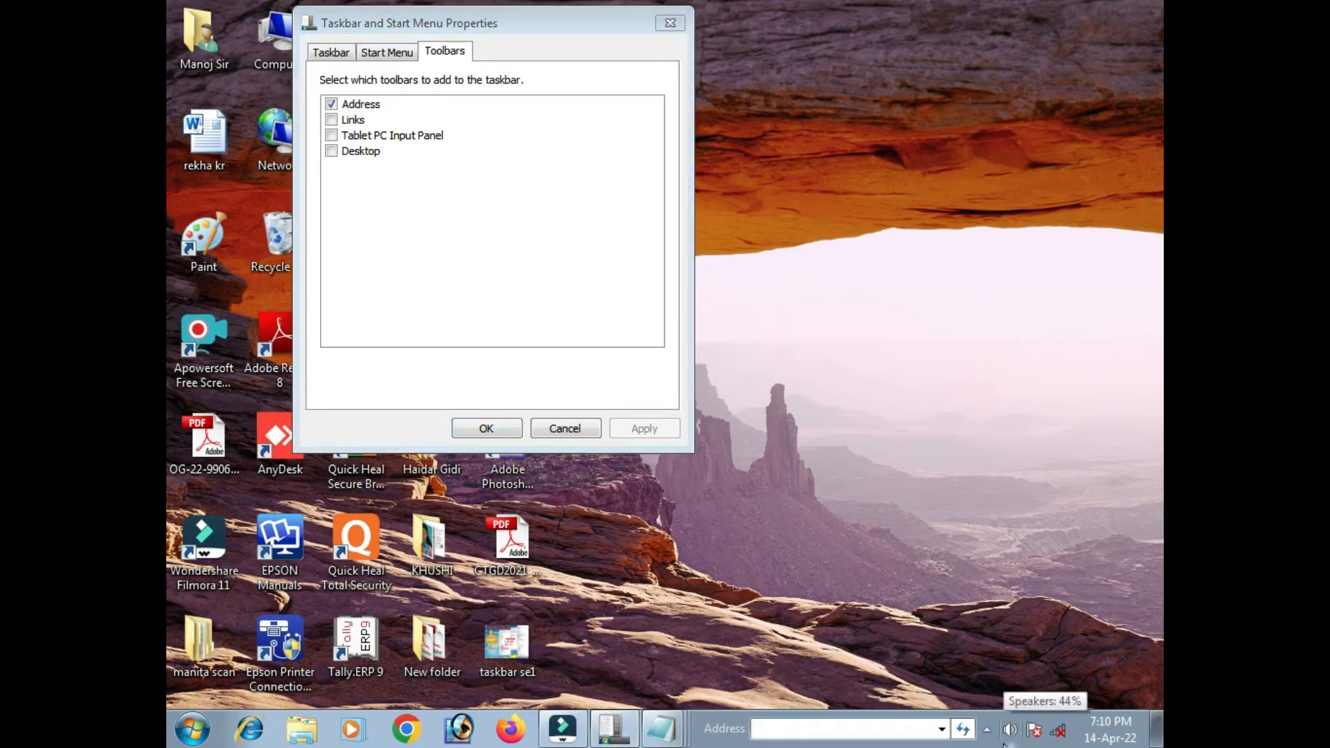
{"action": "type", "text": "google.com"}
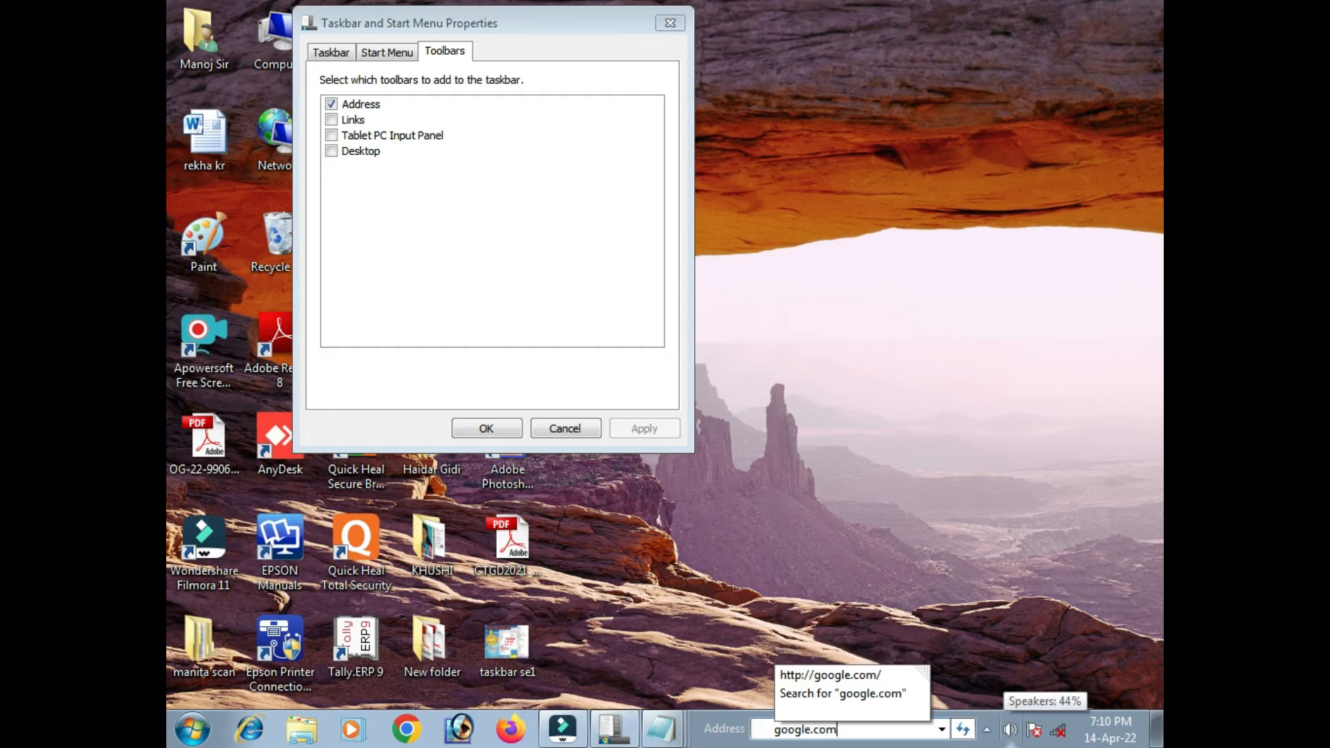
{"action": "key", "text": "Return"}
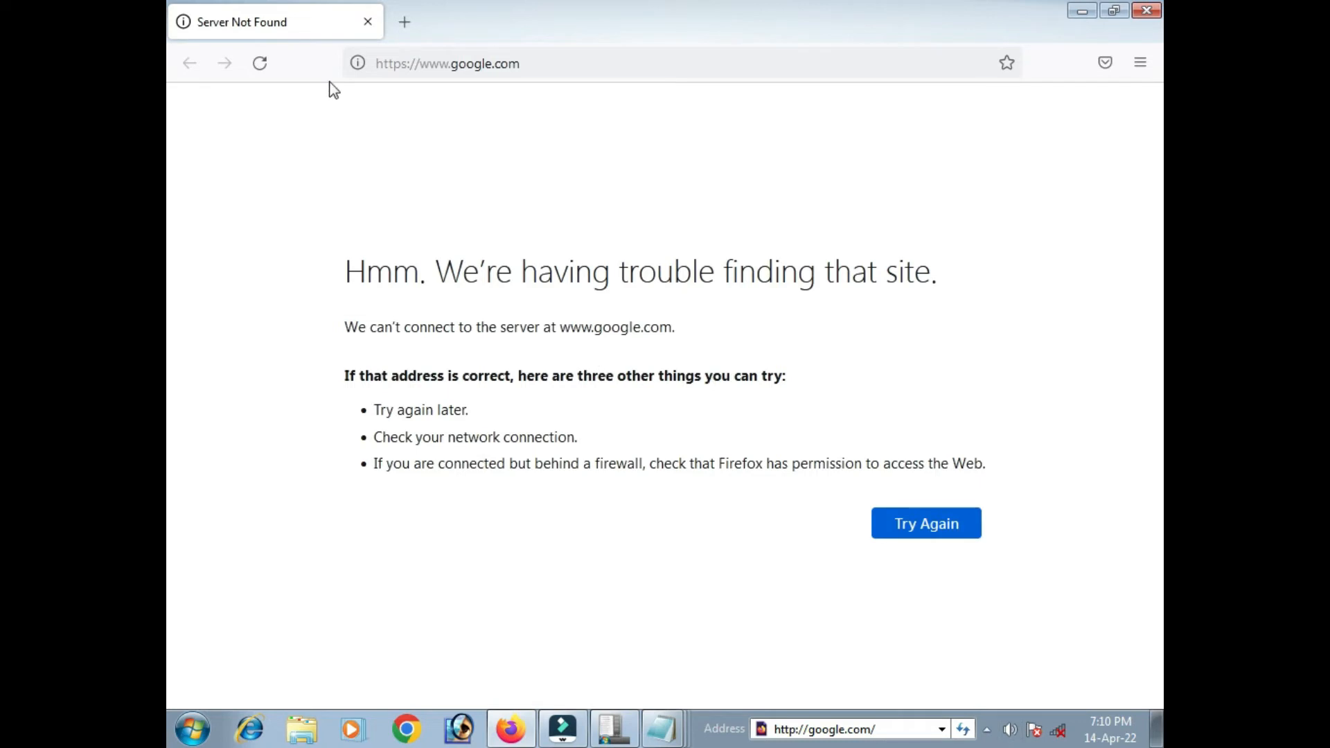
{"action": "left_click", "coordinate": [1146, 10]}
Open ncit.org.in from the taskbar's Address toolbar and close the browser.
{"action": "left_click", "coordinate": [857, 728]}
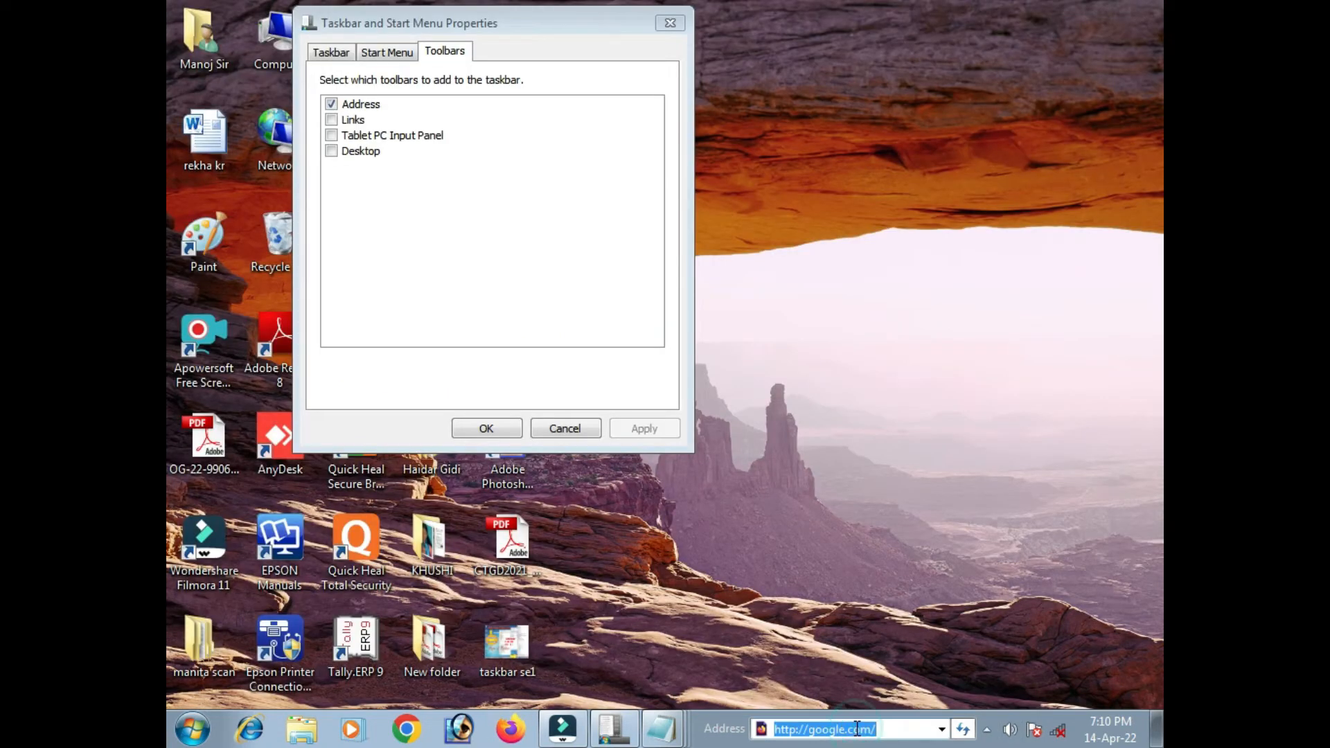
{"action": "type", "text": "nc"}
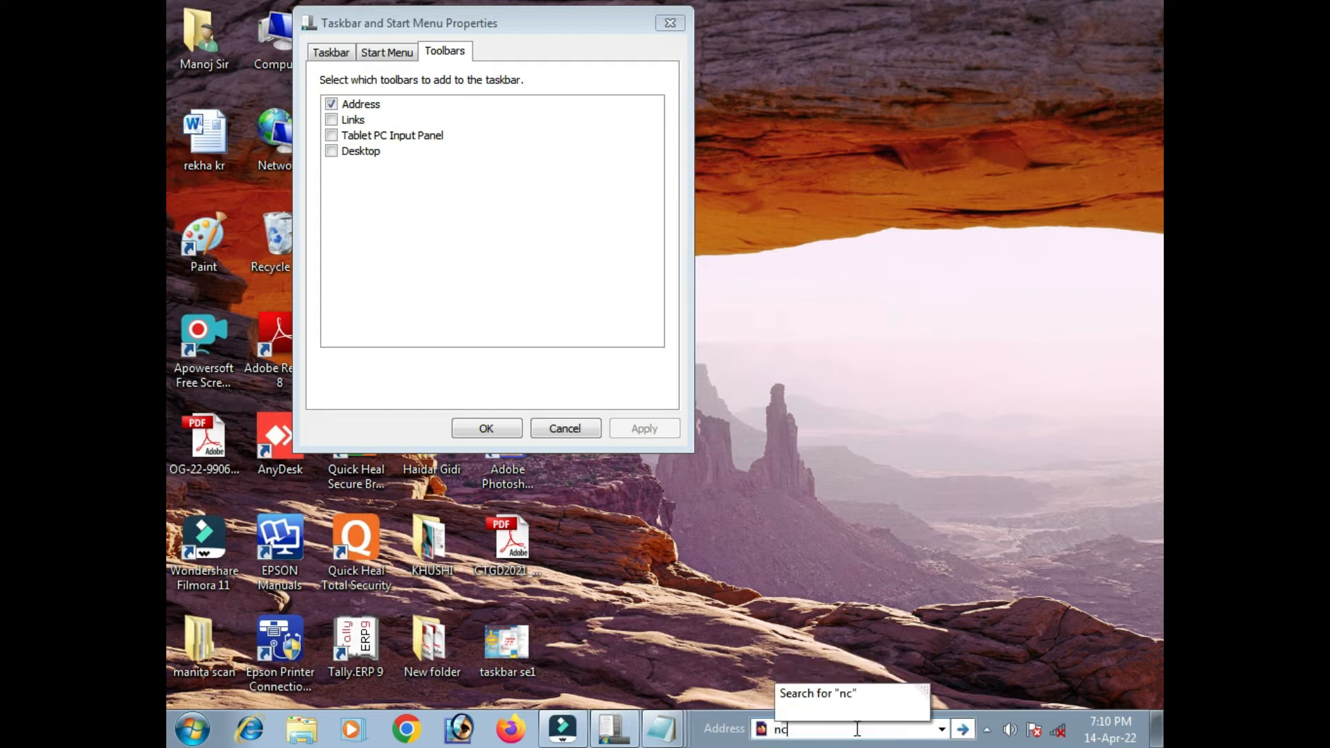
{"action": "type", "text": "it.org.in"}
{"action": "key", "text": "Return"}
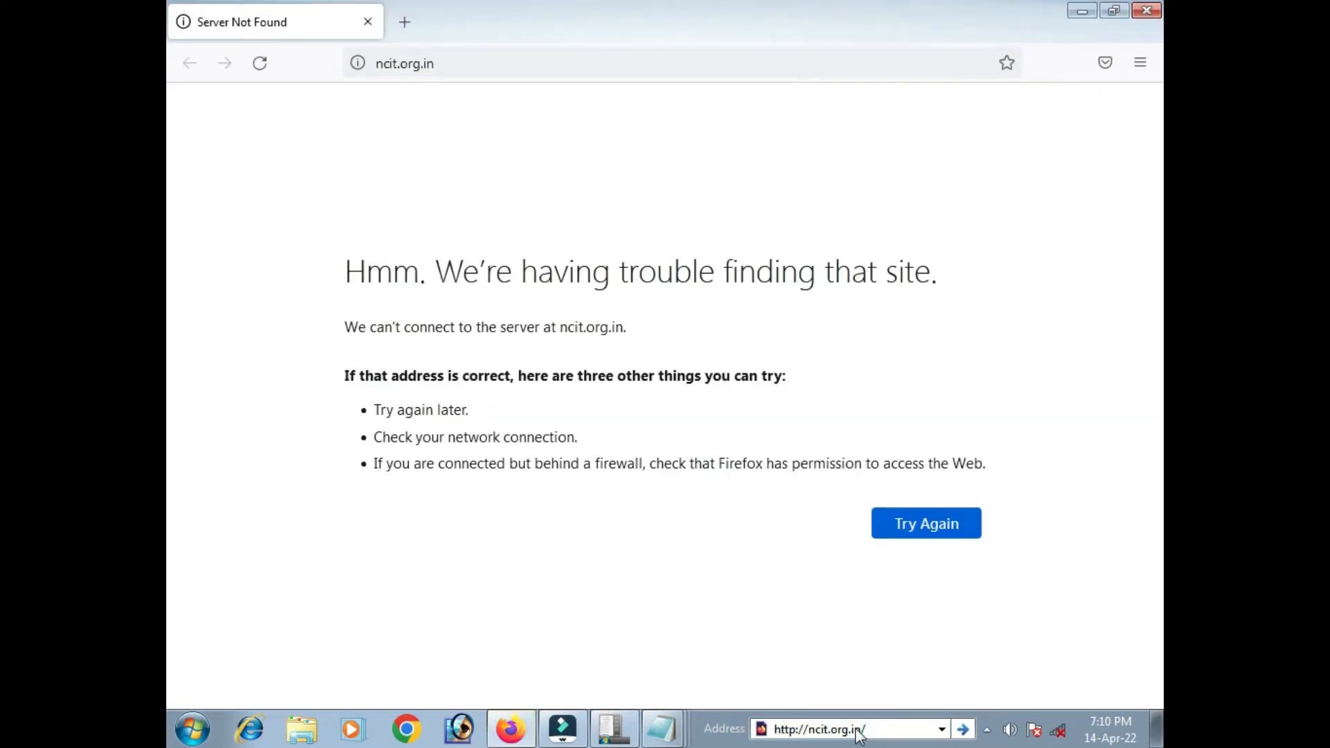
{"action": "left_click", "coordinate": [1154, 9]}
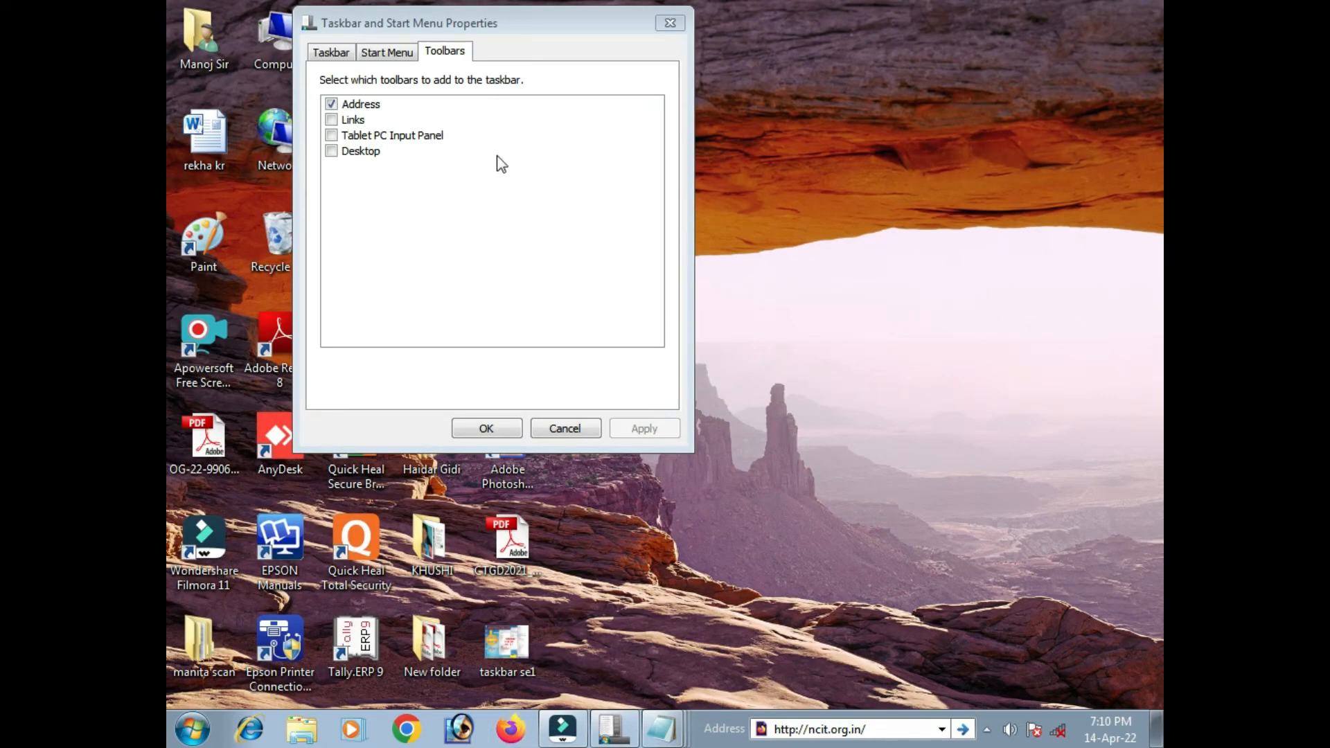
Replace the Address toolbar on the taskbar with the Links toolbar and view its list of links.
{"action": "left_click", "coordinate": [331, 104]}
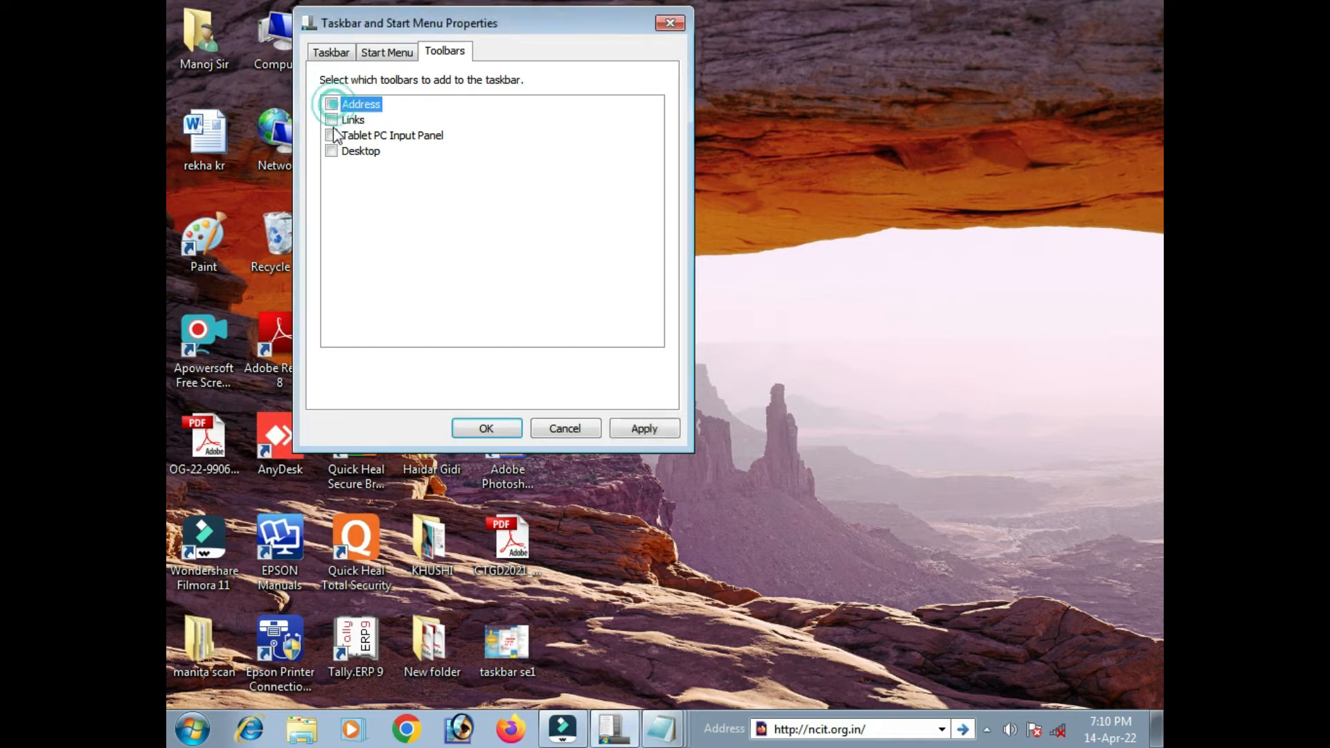
{"action": "left_click", "coordinate": [644, 428]}
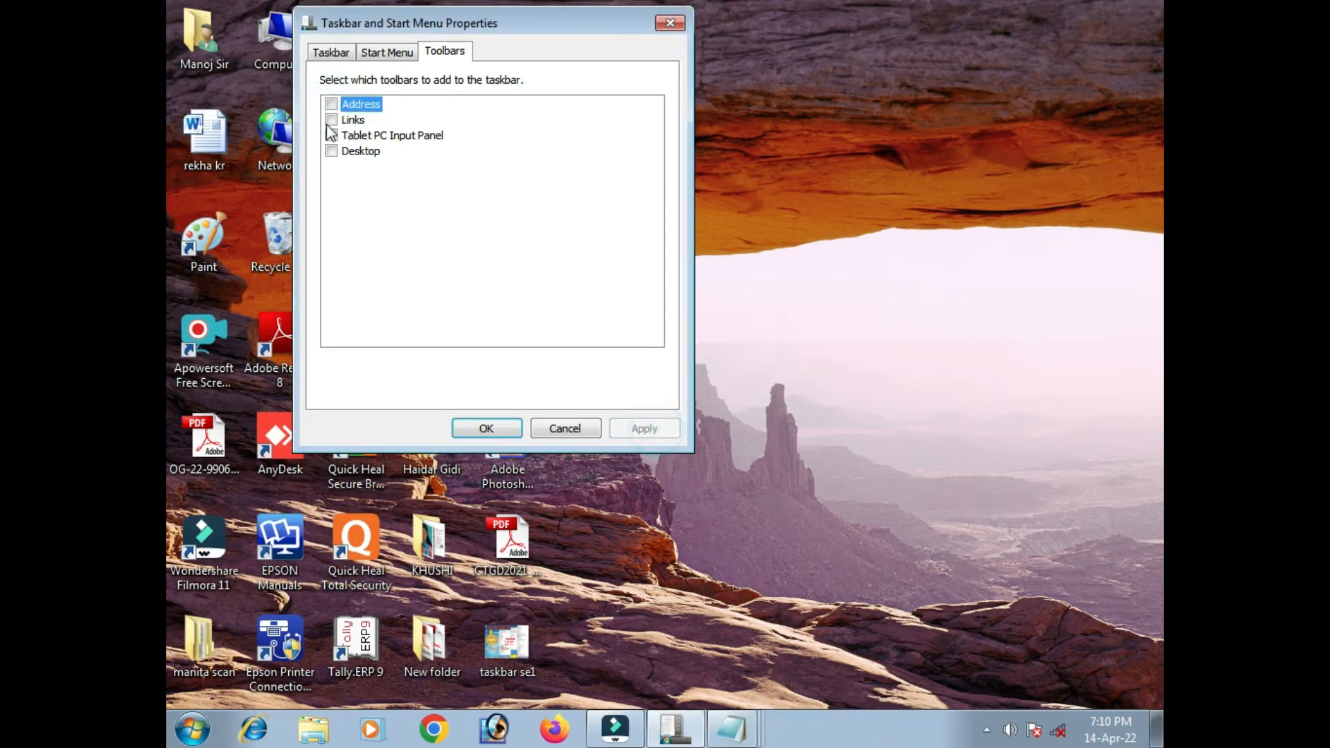
{"action": "left_click", "coordinate": [338, 120]}
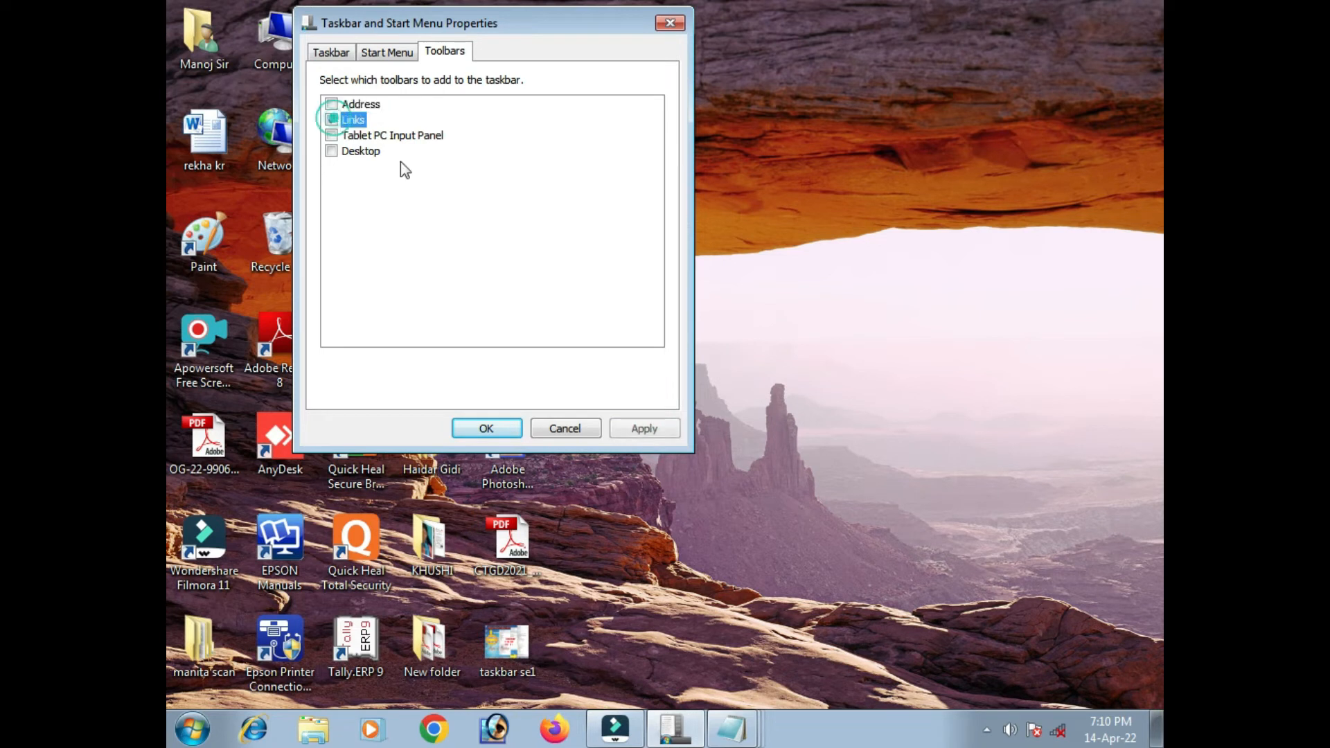
{"action": "left_click", "coordinate": [650, 429]}
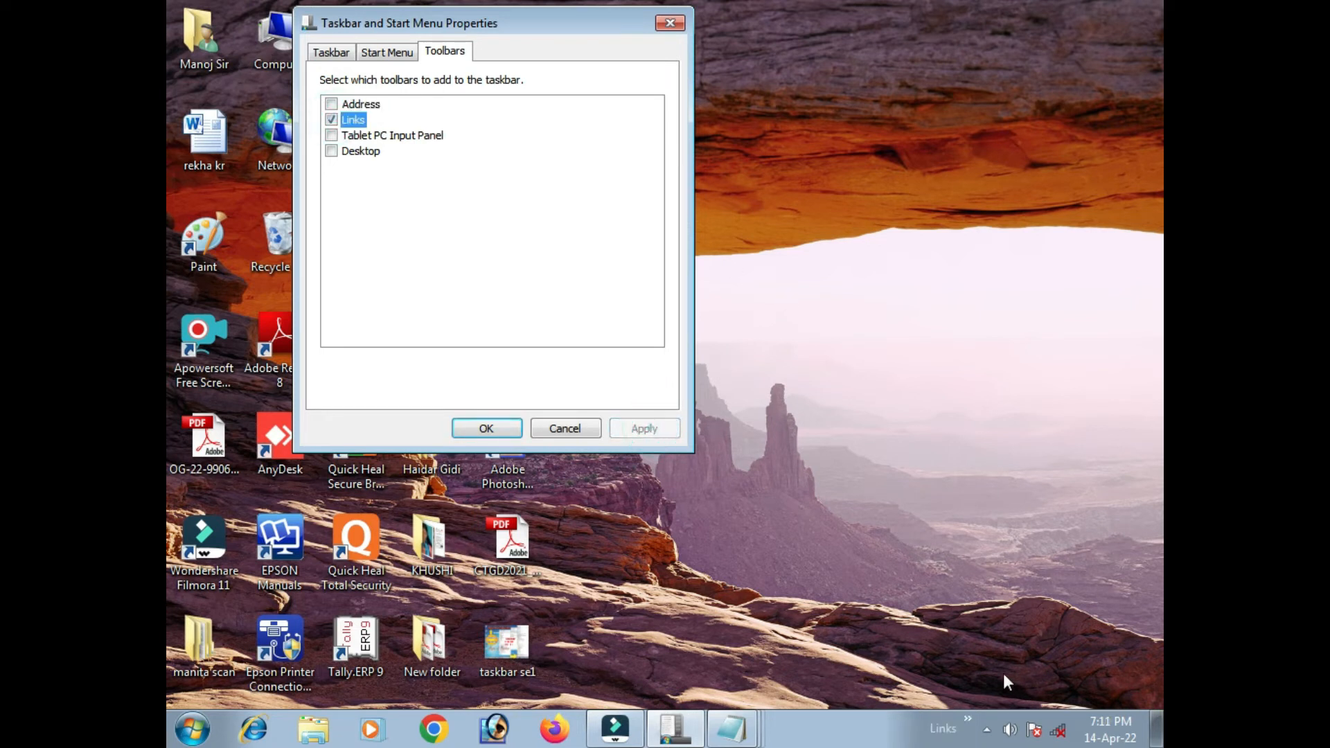
{"action": "left_click", "coordinate": [969, 720]}
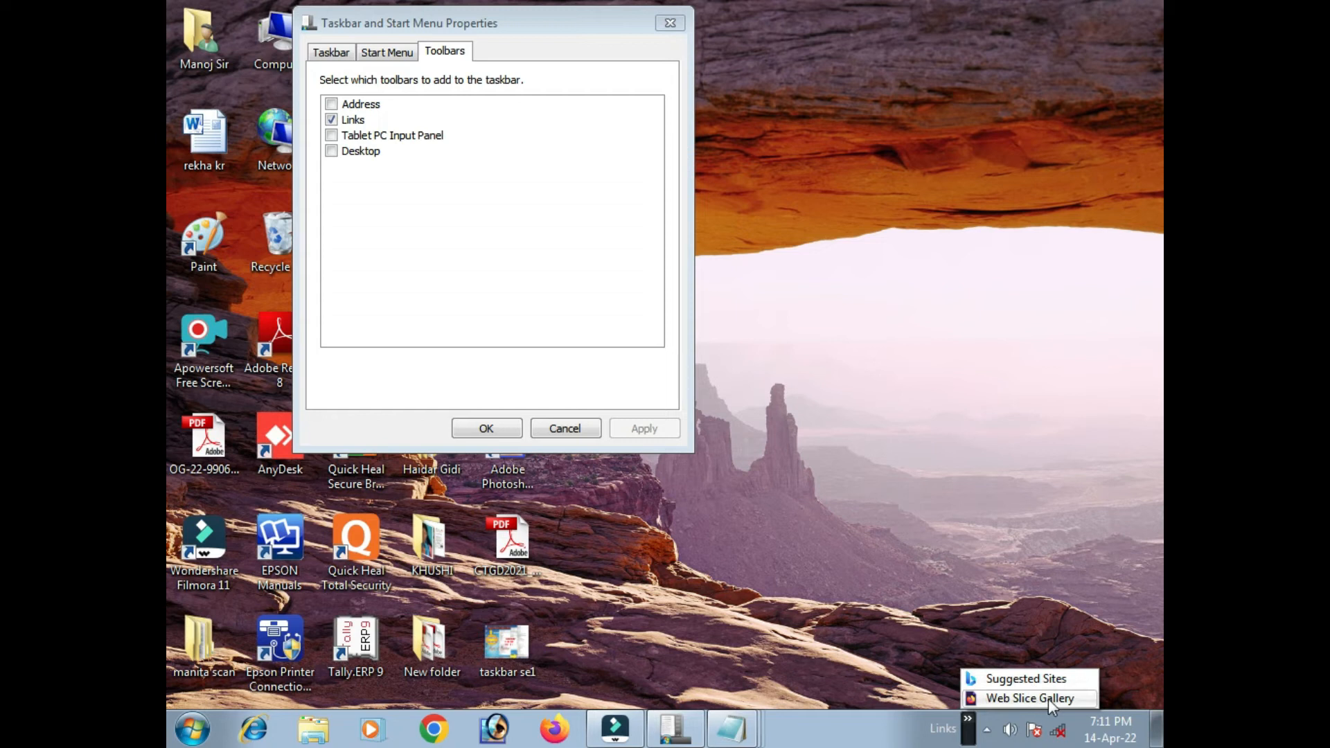
{"action": "left_click", "coordinate": [918, 688]}
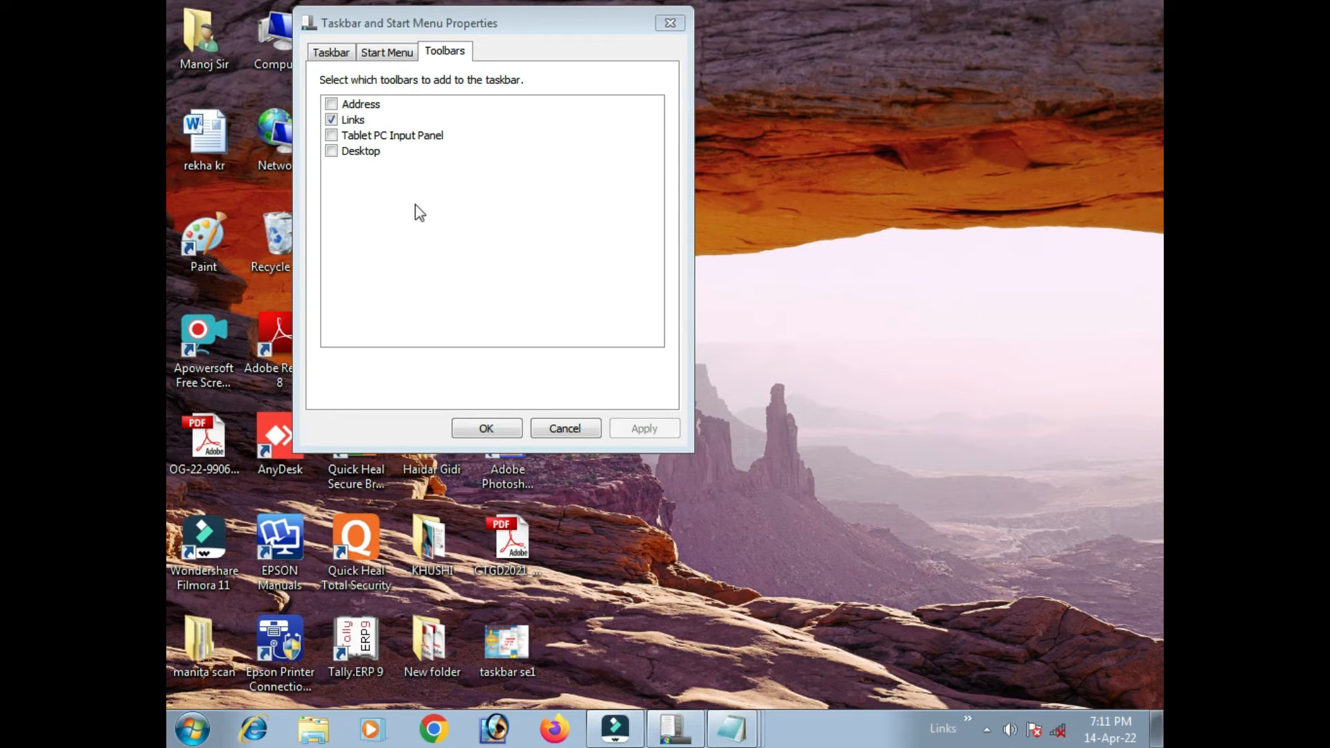
Replace the Links toolbar with Tablet PC Input Panel, open its on-screen keyboard and move it off the properties dialog.
{"action": "left_click", "coordinate": [331, 120]}
{"action": "left_click", "coordinate": [331, 120]}
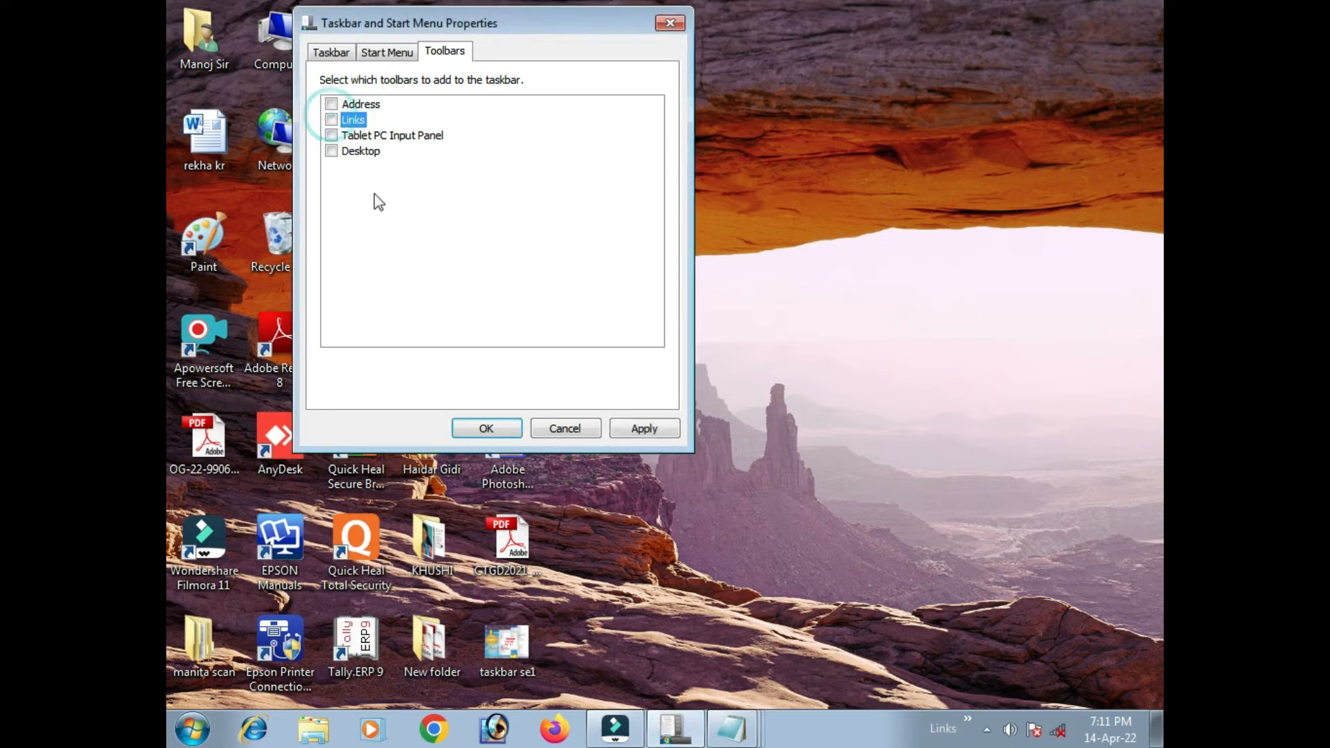
{"action": "left_click", "coordinate": [331, 135]}
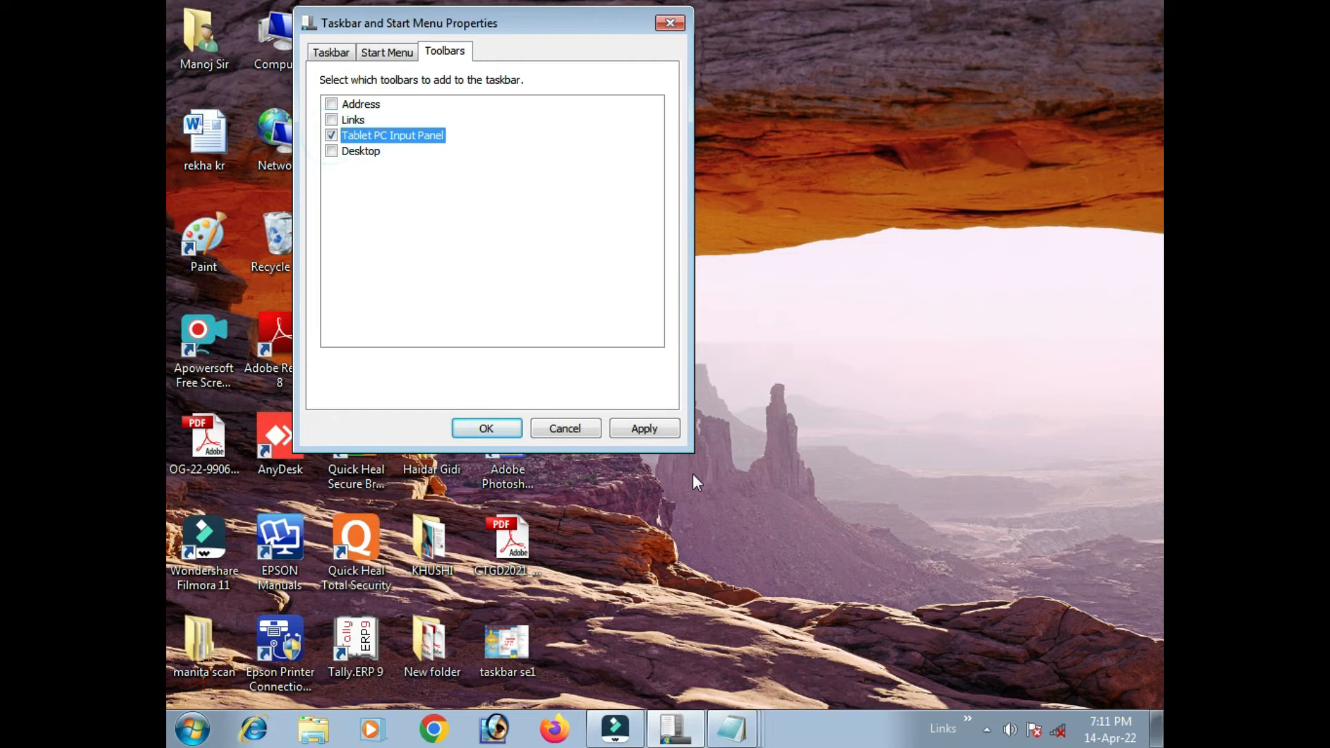
{"action": "left_click", "coordinate": [646, 428]}
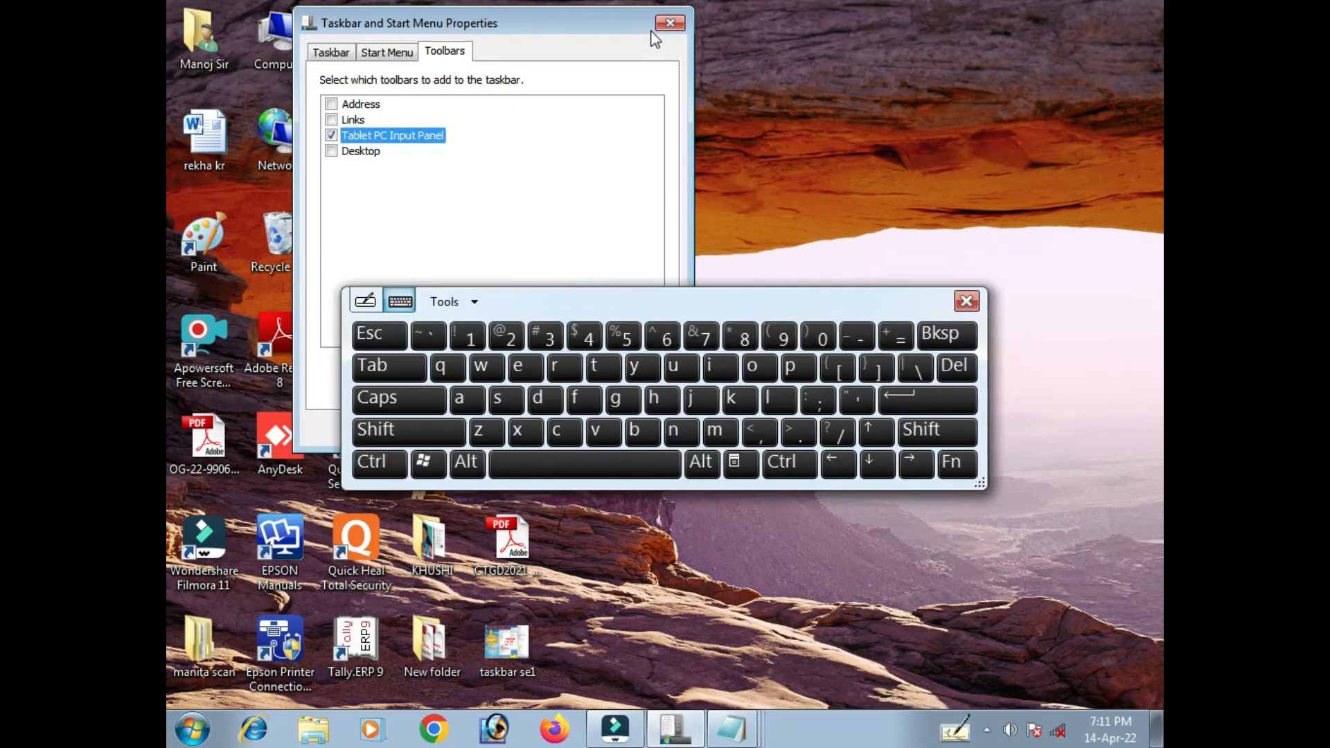
{"action": "left_click_drag", "start_coordinate": [706, 316], "coordinate": [851, 103]}
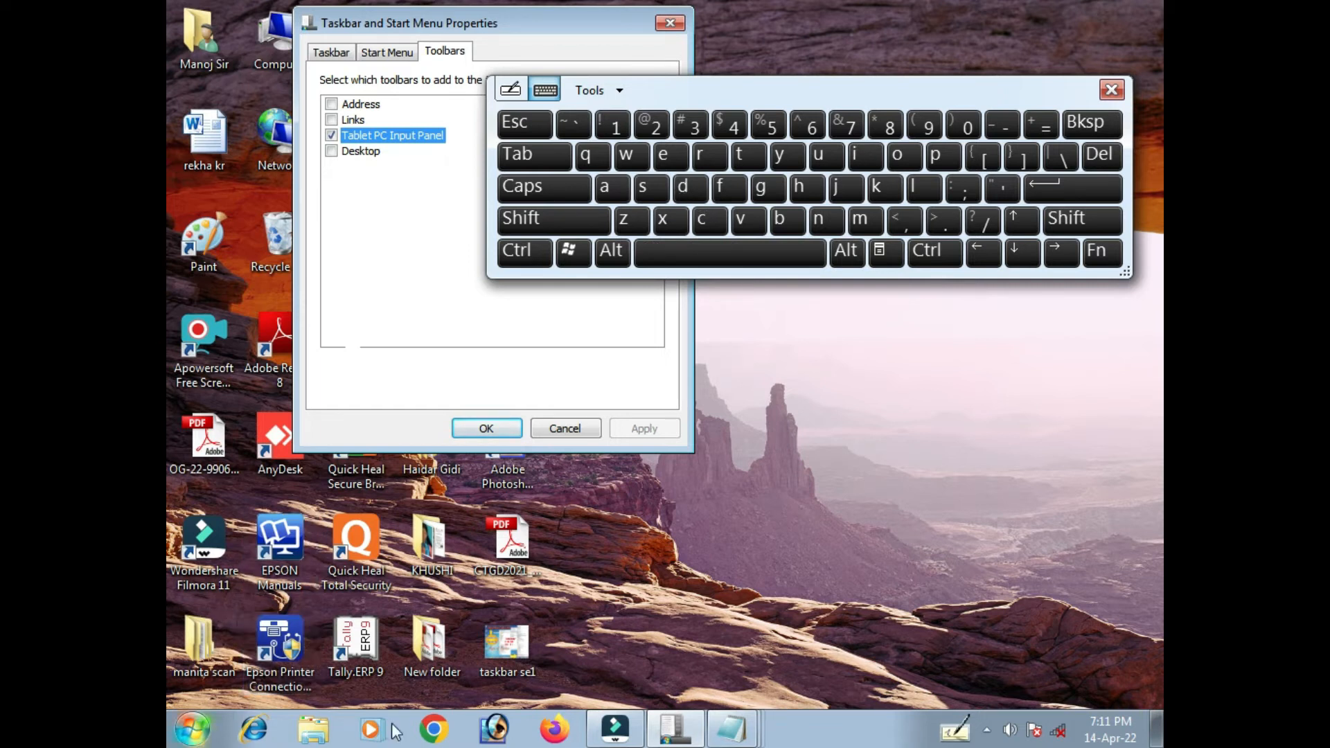
Open a blank Notepad document and move the on-screen keyboard below its first lines, ready for text entry.
{"action": "left_click", "coordinate": [192, 728]}
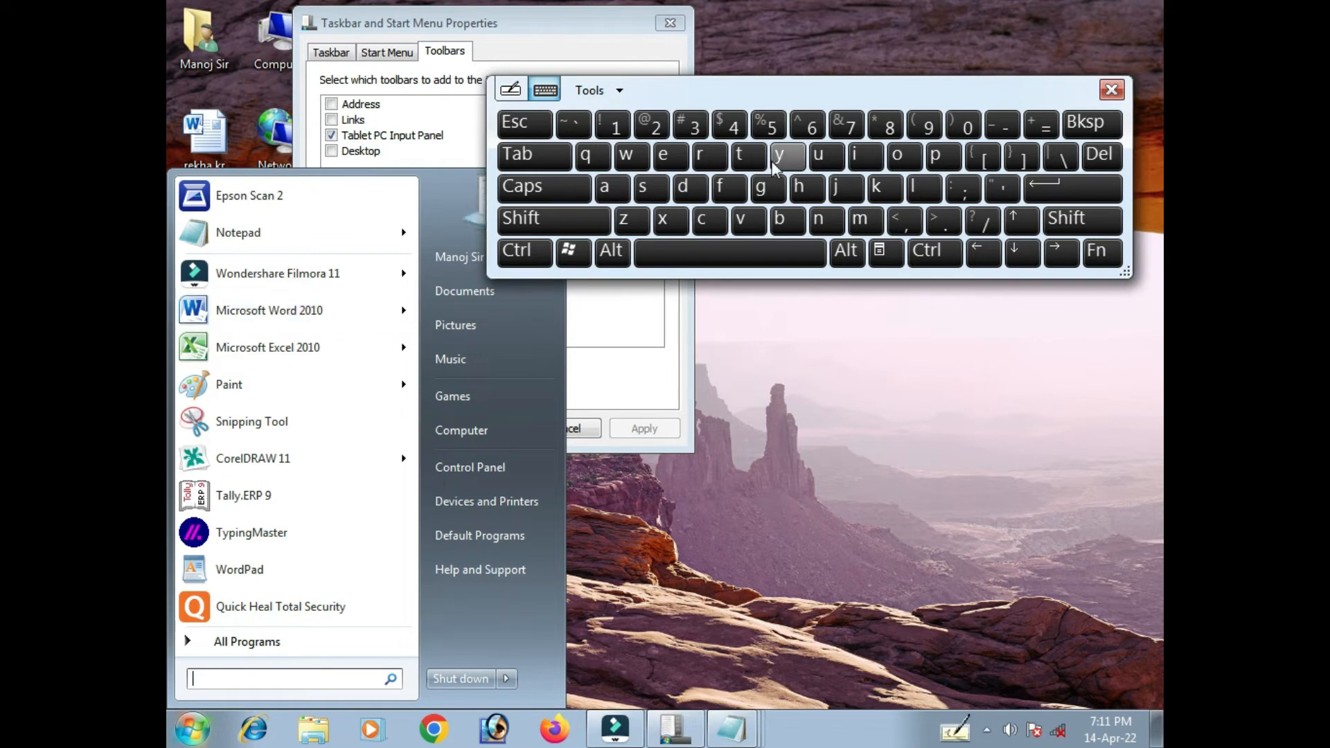
{"action": "left_click", "coordinate": [250, 236]}
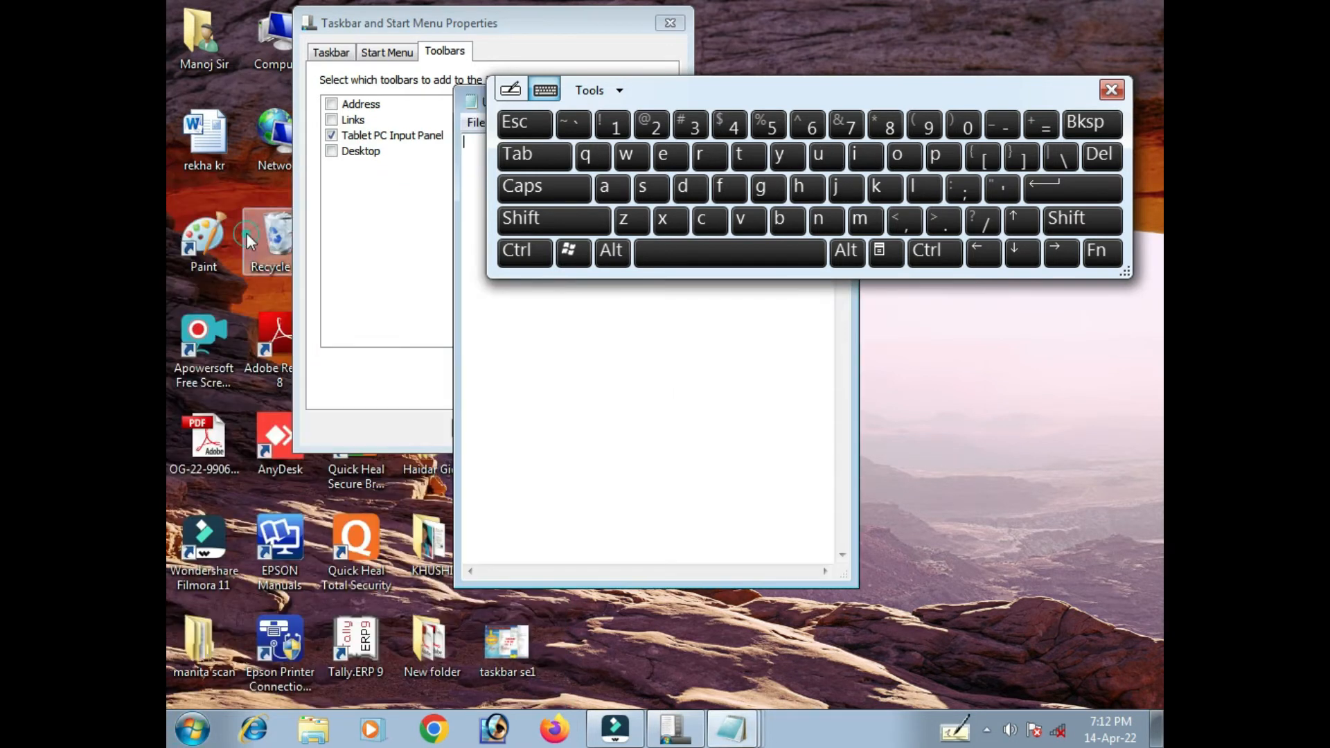
{"action": "left_click", "coordinate": [471, 101]}
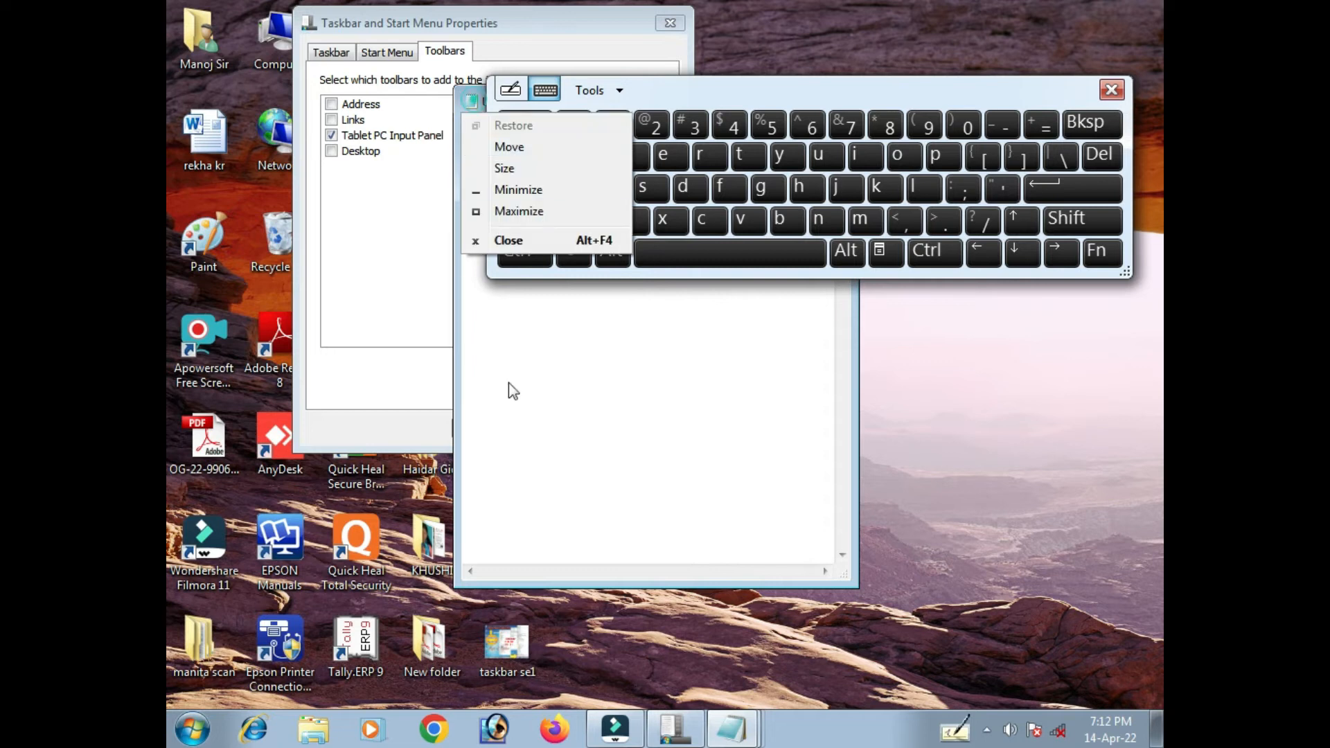
{"action": "left_click", "coordinate": [895, 418]}
{"action": "left_click", "coordinate": [754, 100]}
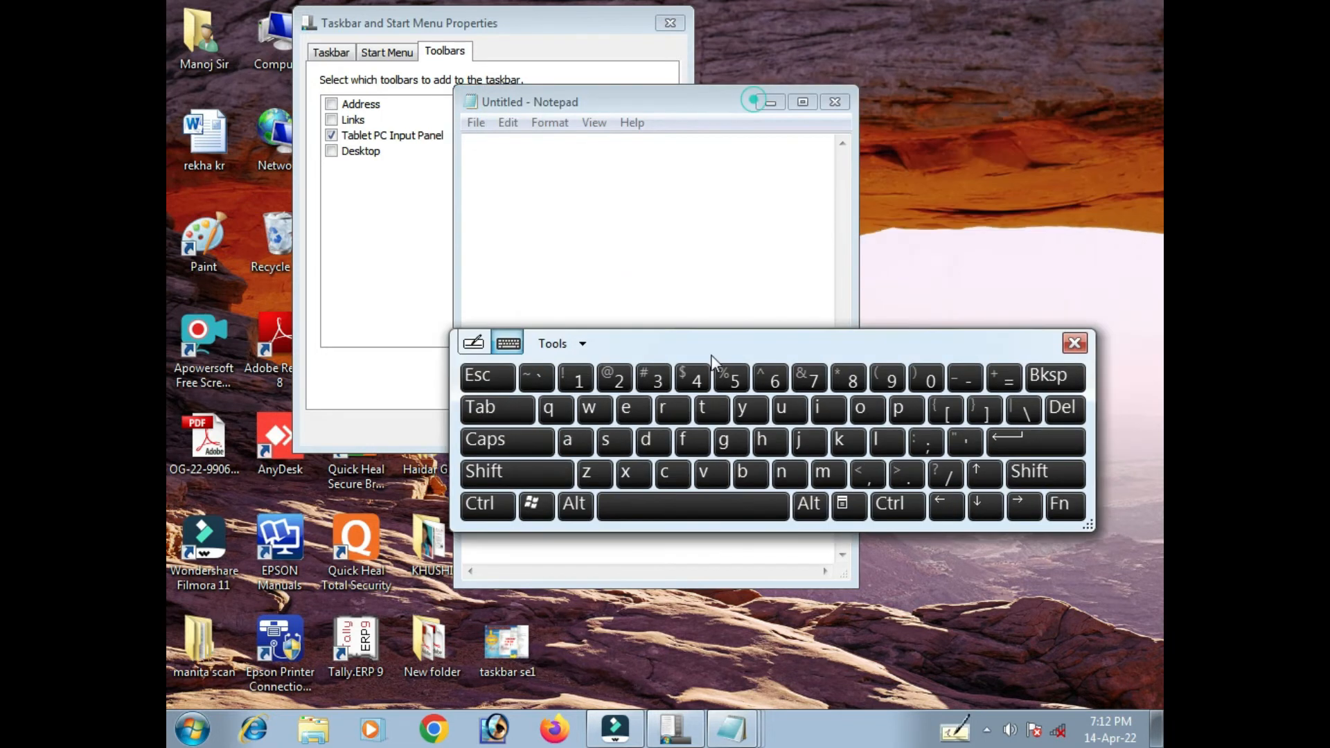
{"action": "left_click_drag", "start_coordinate": [713, 360], "coordinate": [629, 280]}
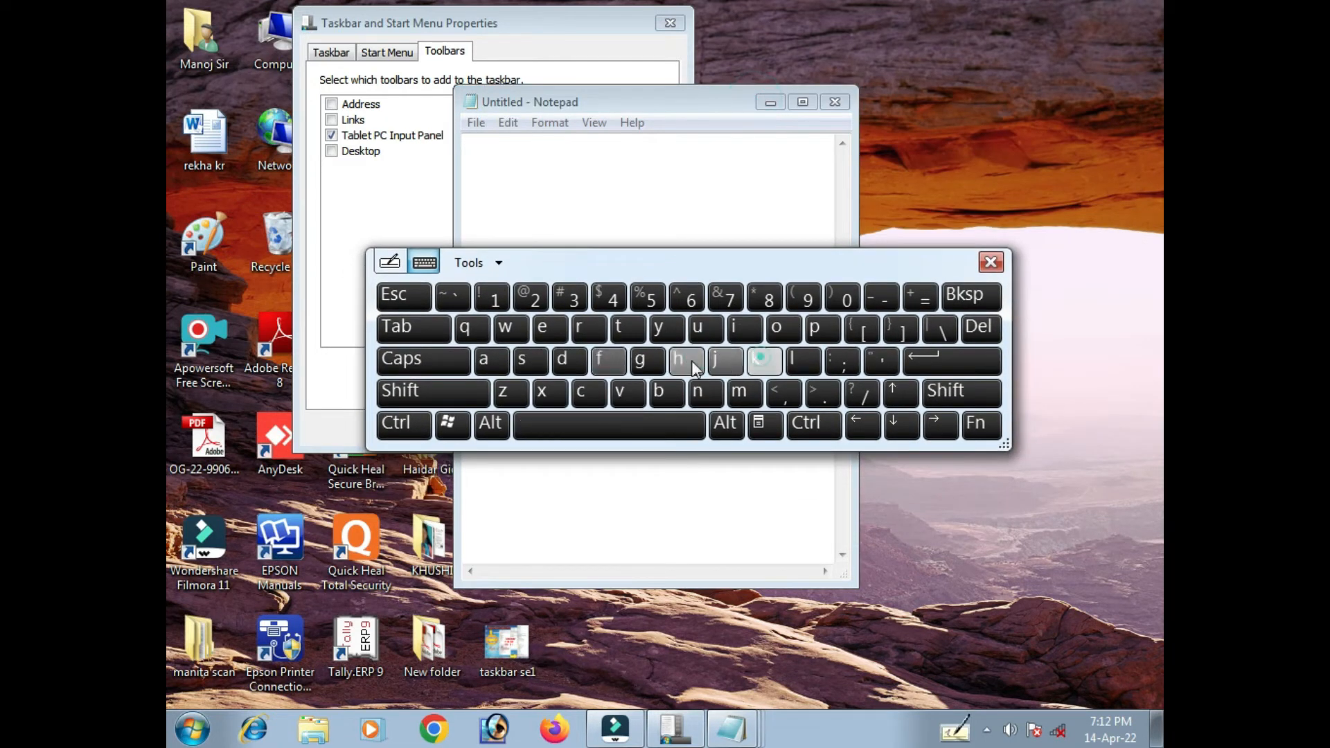
{"action": "left_click", "coordinate": [611, 193]}
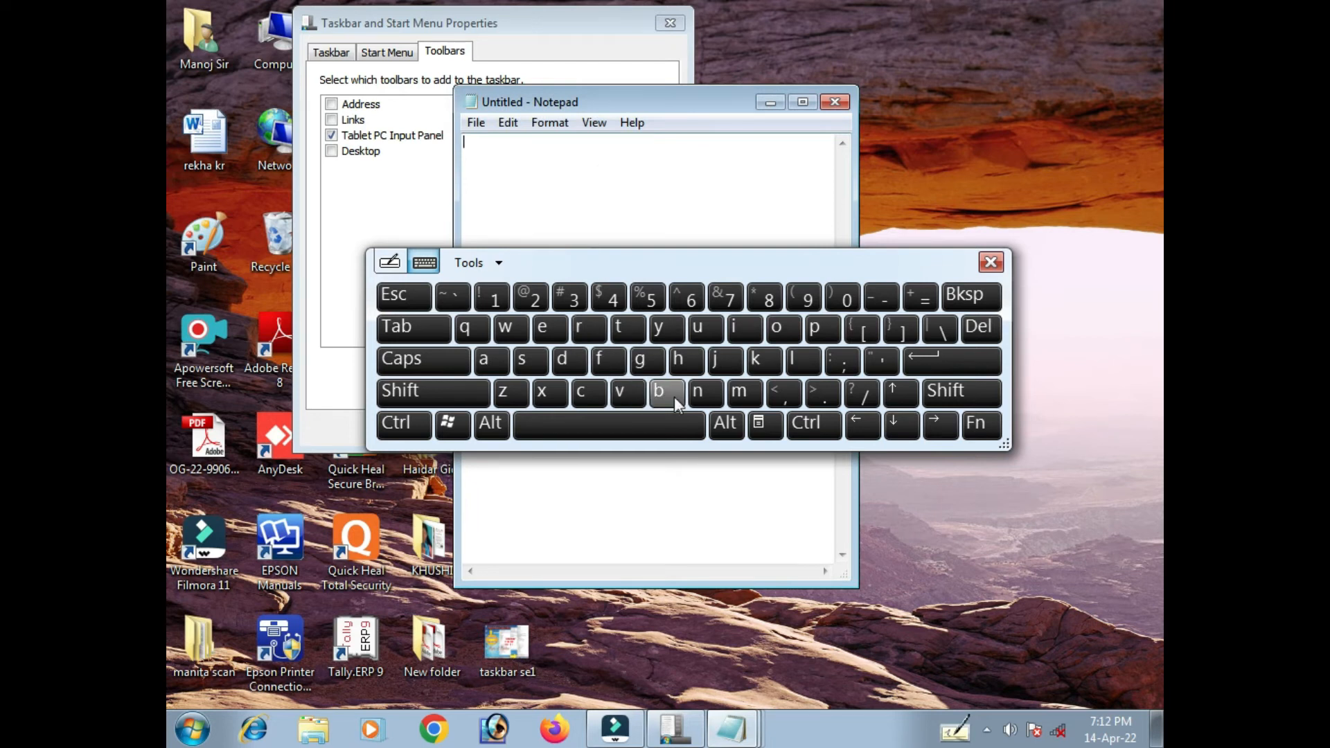
Write "hi how are you" in Notepad with the on-screen keyboard, using its word suggestions.
{"action": "type", "text": "h"}
{"action": "left_click", "coordinate": [743, 328]}
{"action": "left_click", "coordinate": [647, 421]}
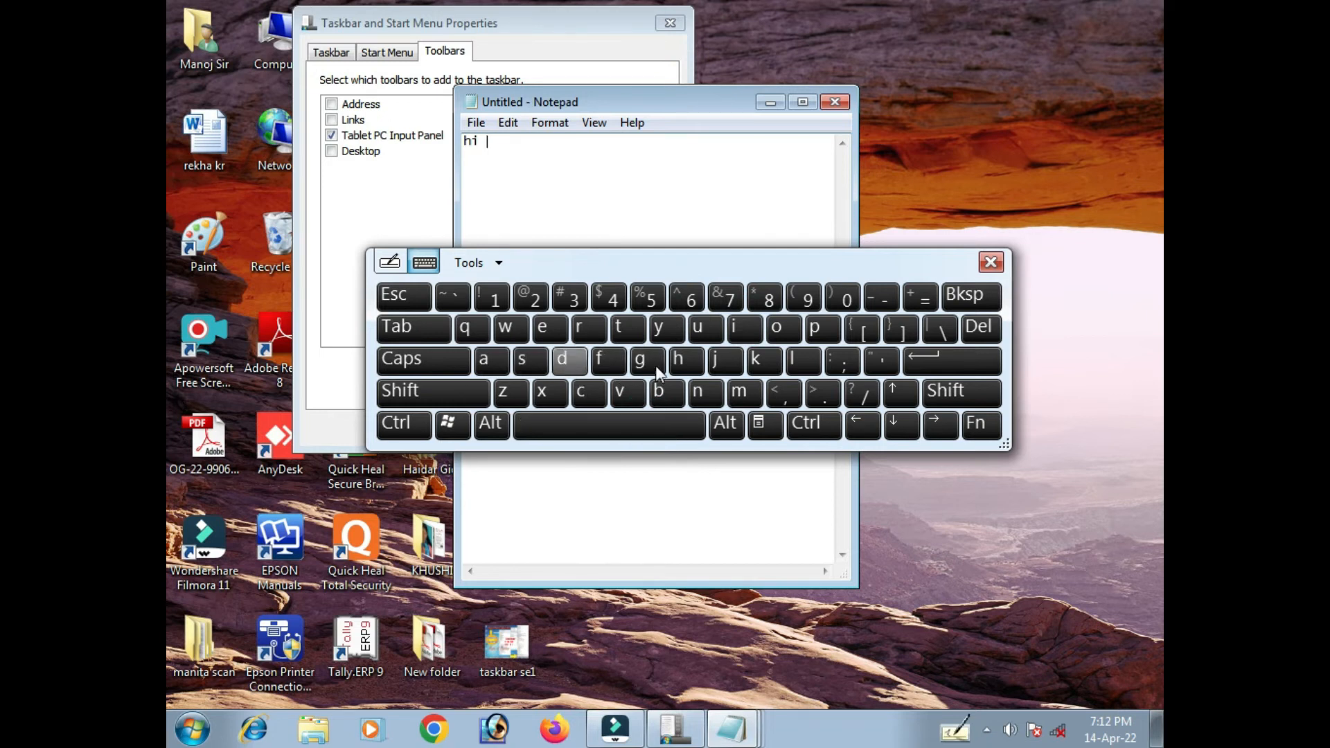
{"action": "left_click", "coordinate": [678, 358]}
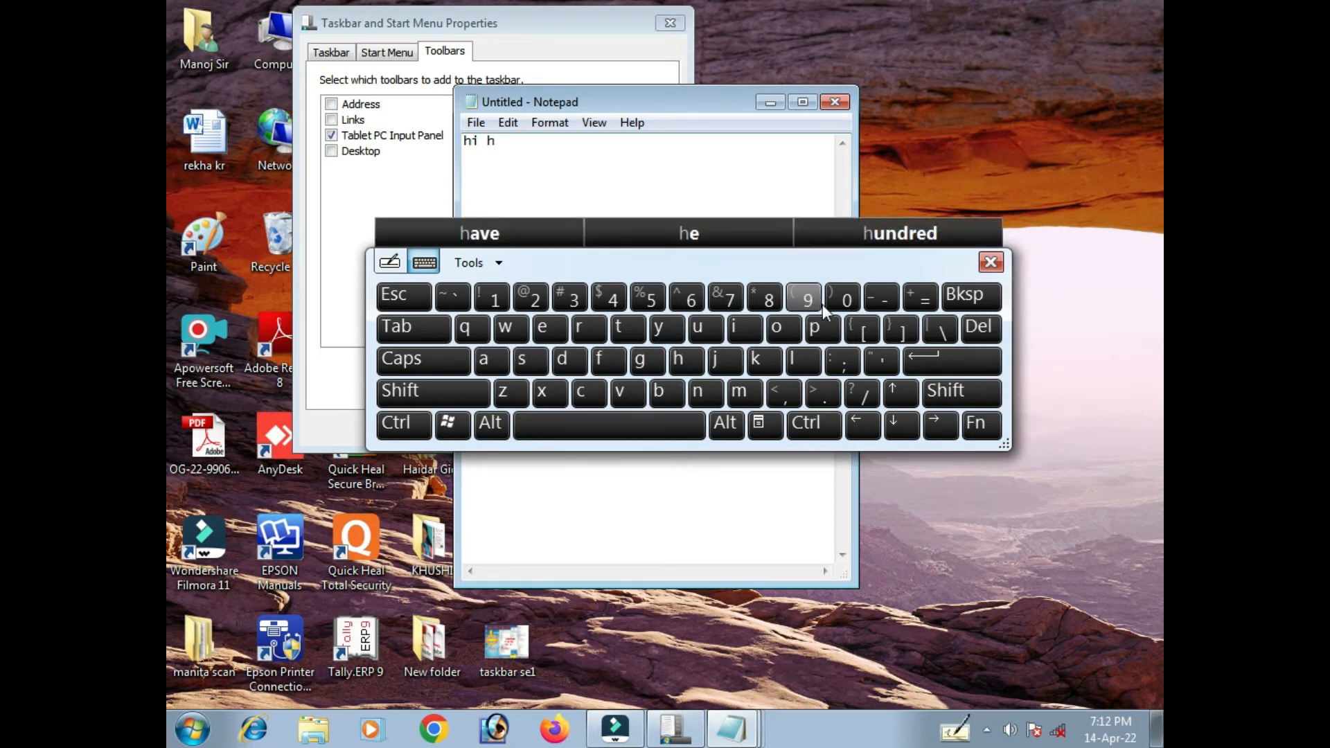
{"action": "left_click", "coordinate": [775, 327]}
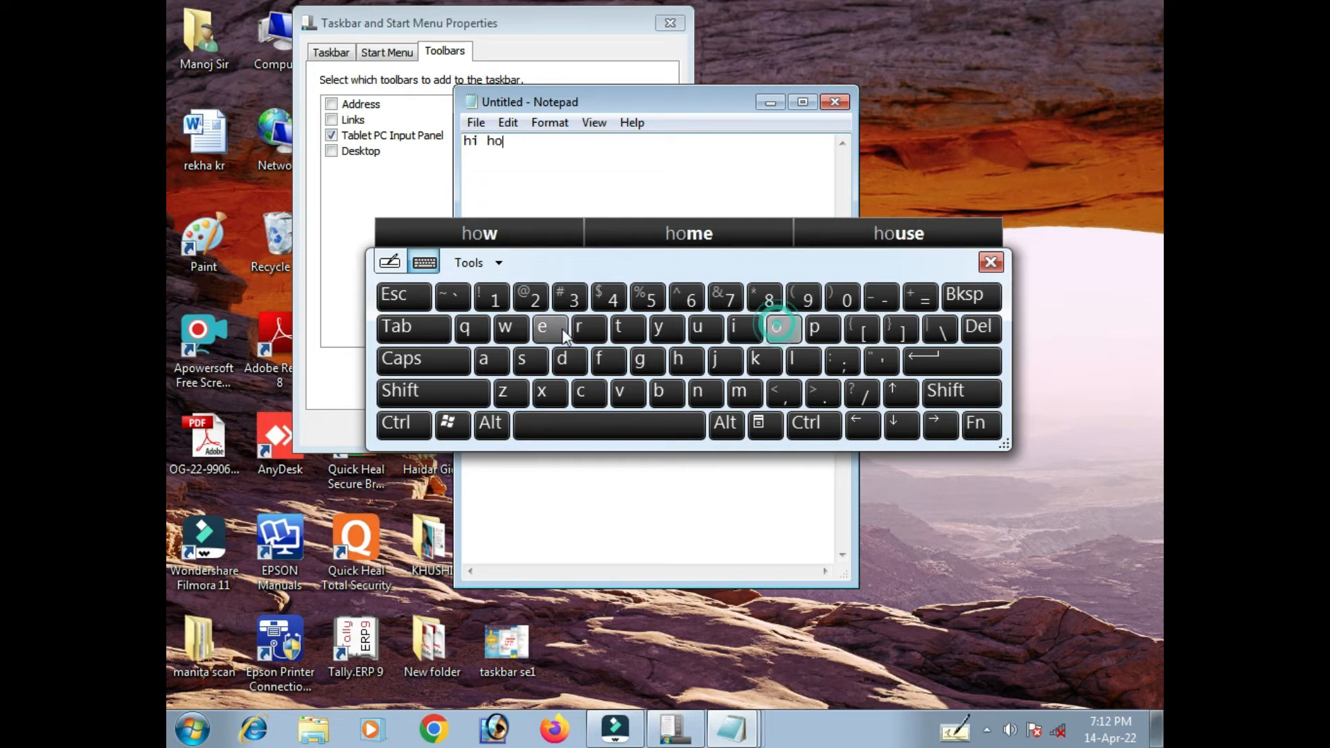
{"action": "left_click", "coordinate": [521, 236]}
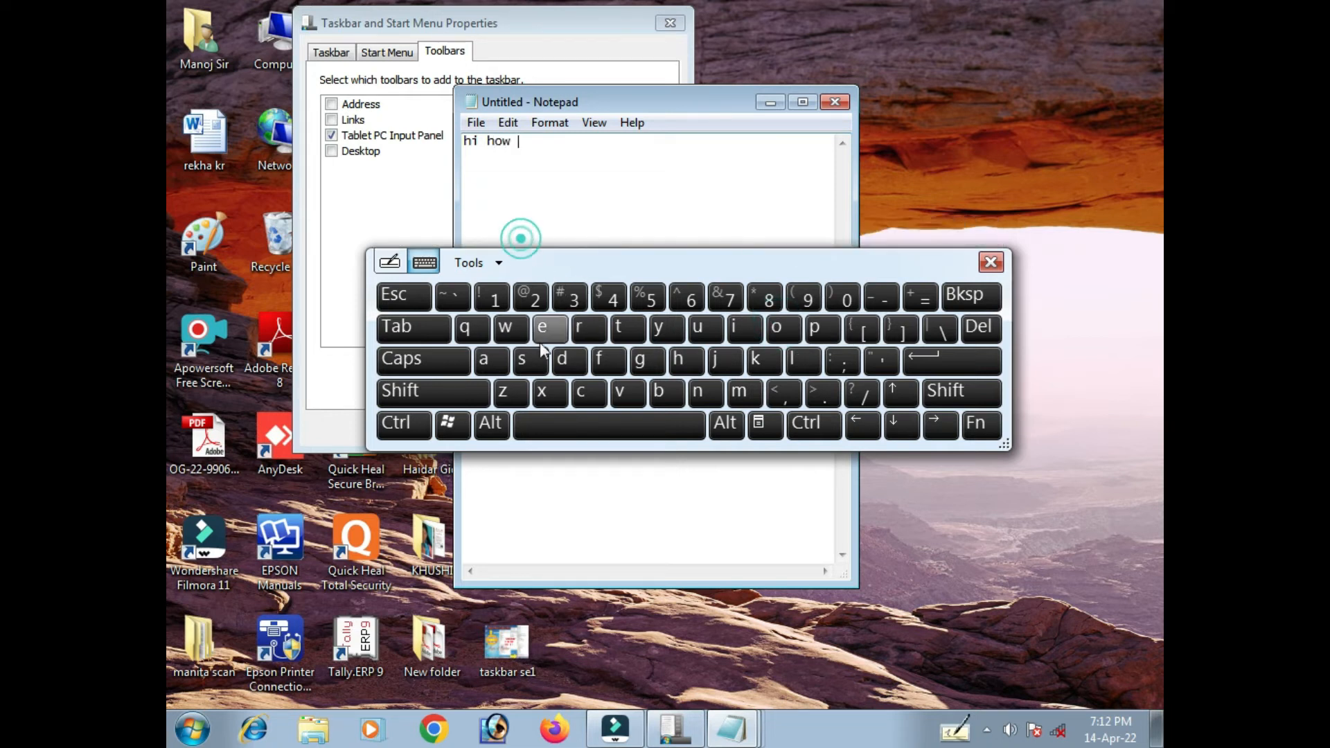
{"action": "left_click", "coordinate": [490, 358]}
{"action": "left_click", "coordinate": [589, 327]}
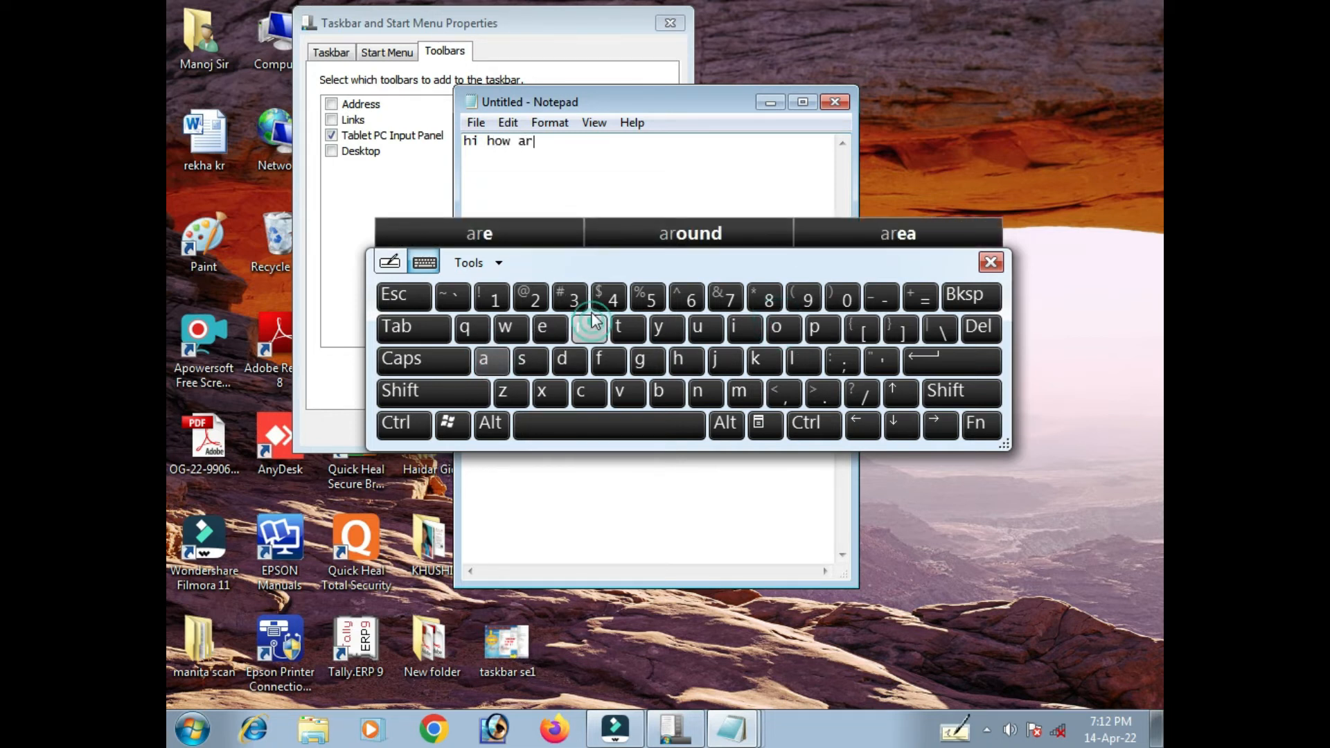
{"action": "left_click", "coordinate": [499, 234]}
{"action": "left_click", "coordinate": [663, 328]}
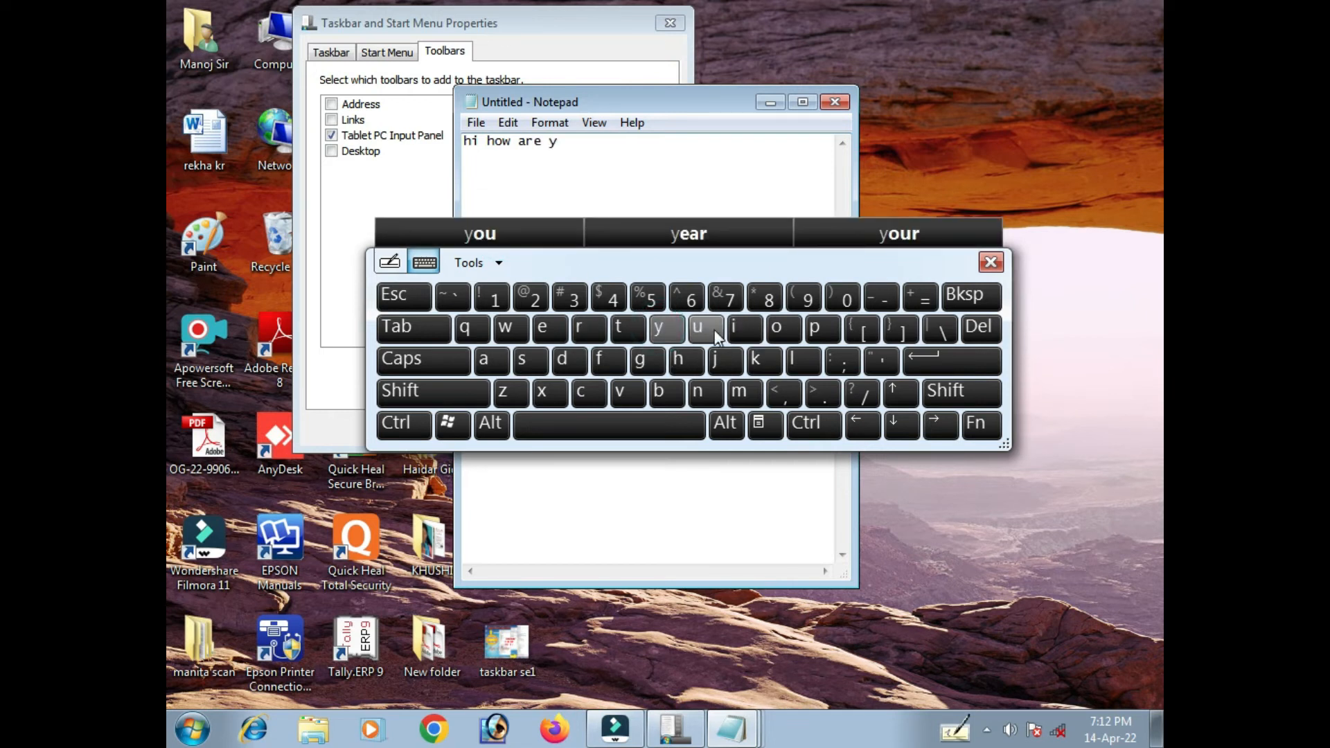
{"action": "left_click", "coordinate": [510, 229]}
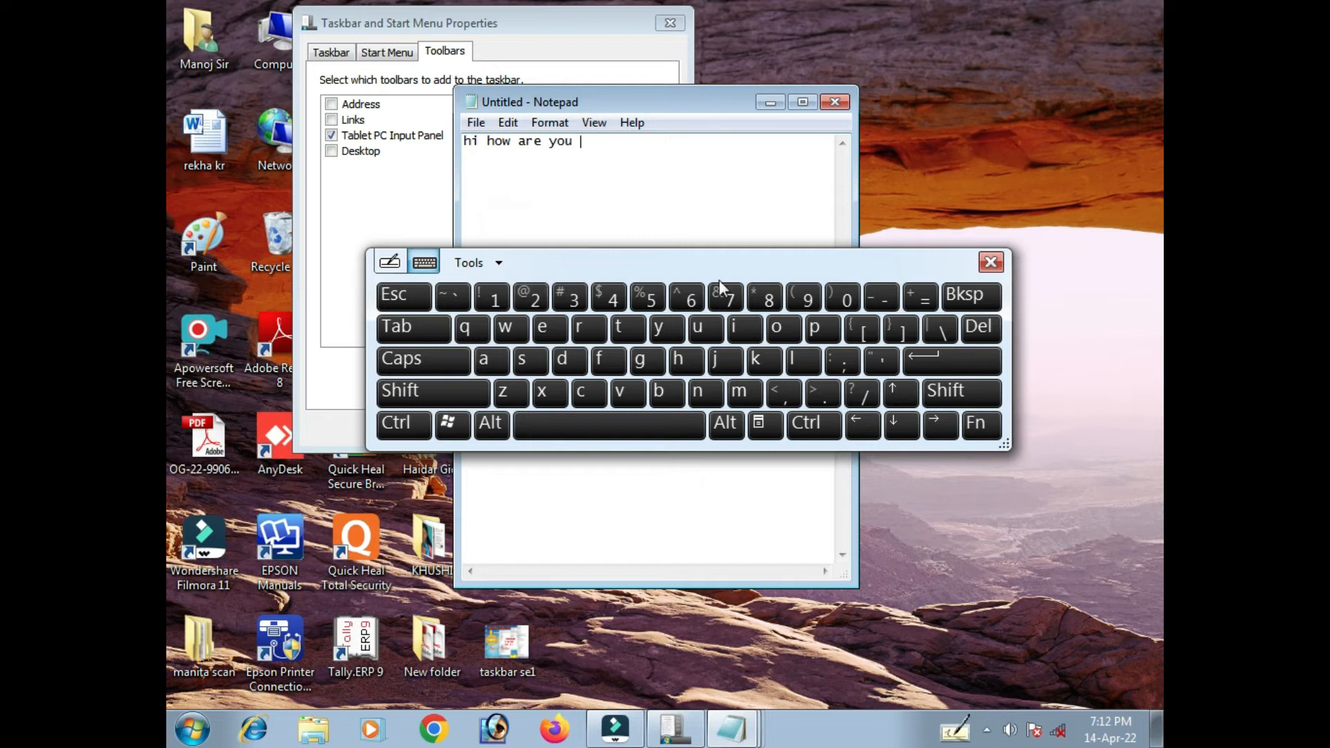
Switch the input panel to handwriting mode below the Notepad text, handwrite "many" and close the panel without inserting it.
{"action": "left_click_drag", "start_coordinate": [590, 264], "coordinate": [623, 327]}
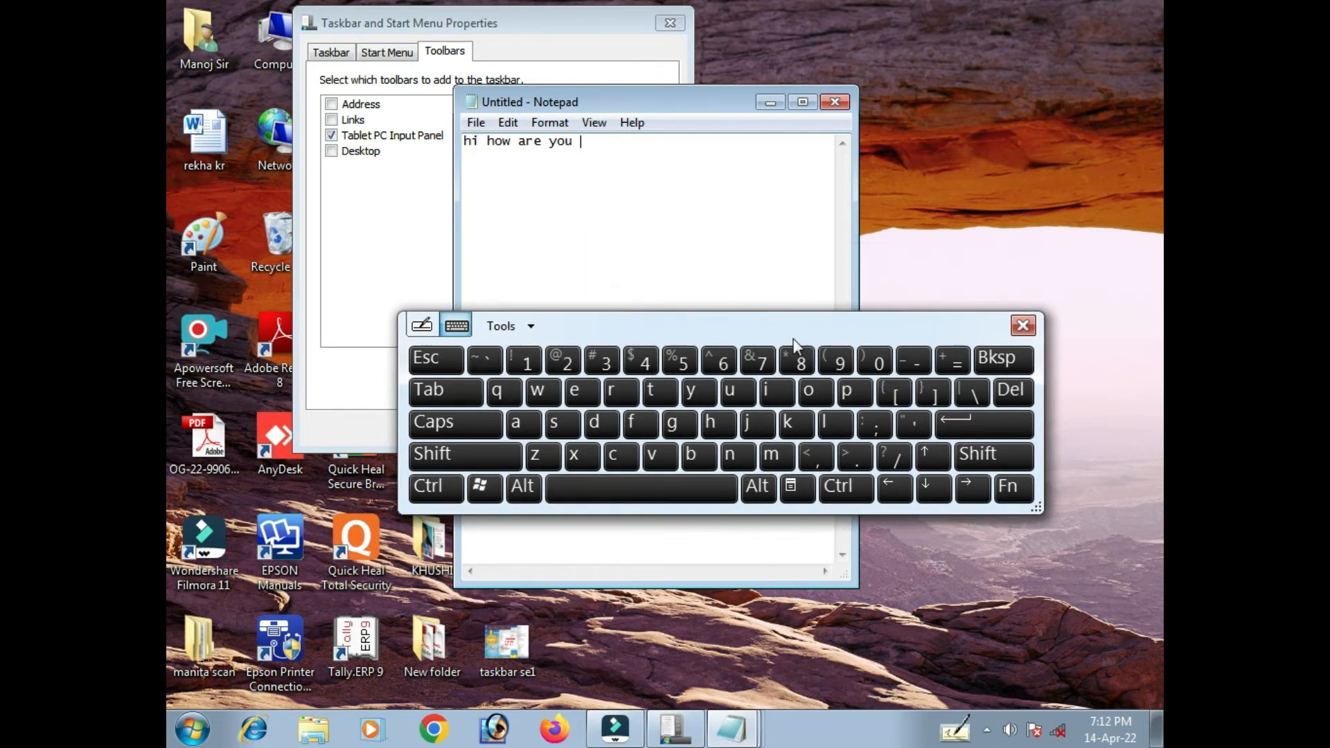
{"action": "left_click", "coordinate": [422, 326]}
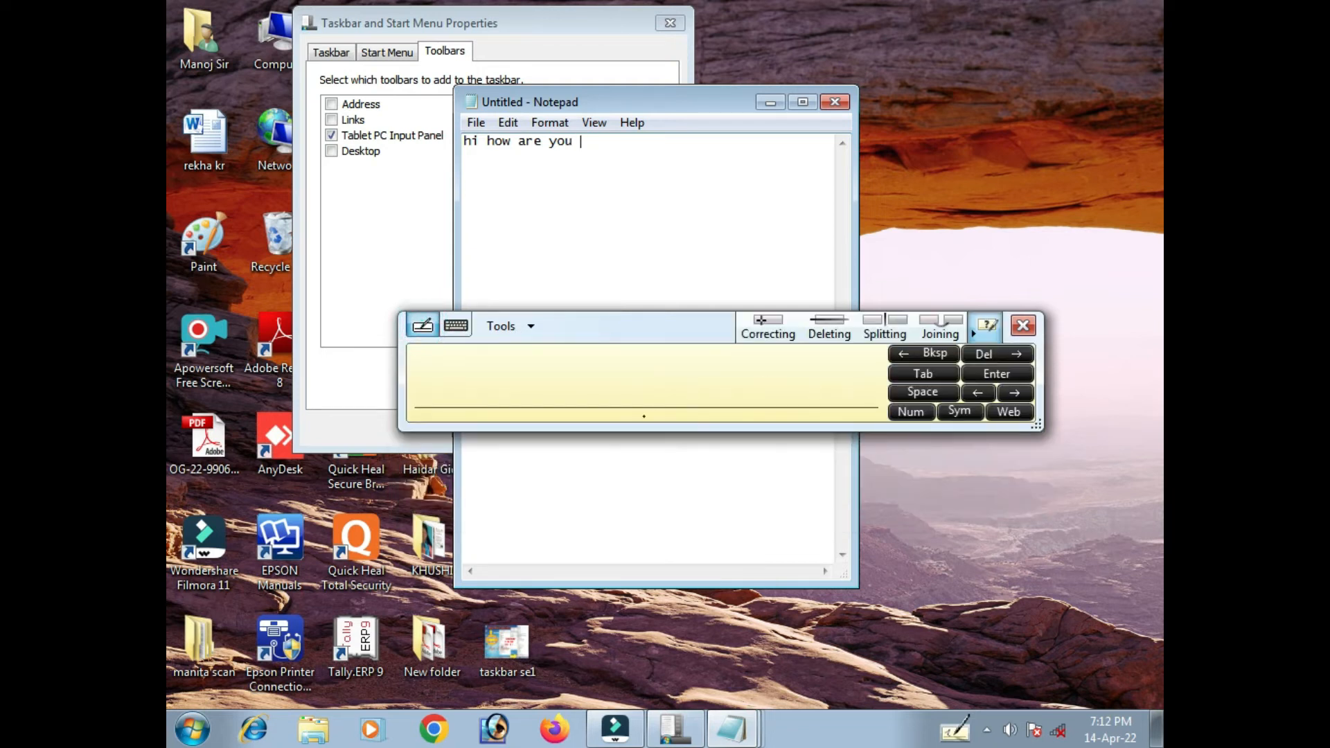
{"action": "mouse_move", "coordinate": [560, 372]}
{"action": "left_mouse_down"}
{"action": "mouse_move", "coordinate": [570, 408]}
{"action": "mouse_move", "coordinate": [647, 396]}
{"action": "mouse_move", "coordinate": [714, 415]}
{"action": "mouse_move", "coordinate": [735, 377]}
{"action": "mouse_move", "coordinate": [760, 419]}
{"action": "left_mouse_up"}
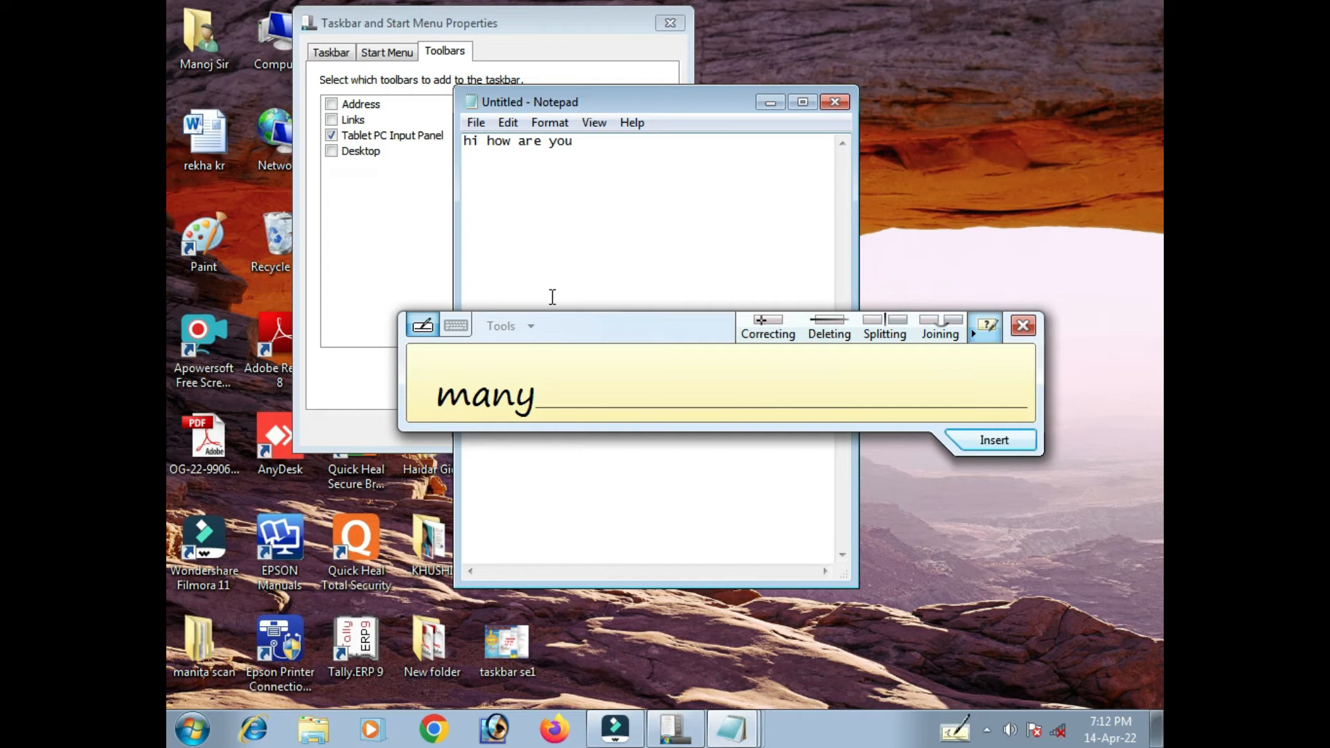
{"action": "left_click", "coordinate": [1023, 325]}
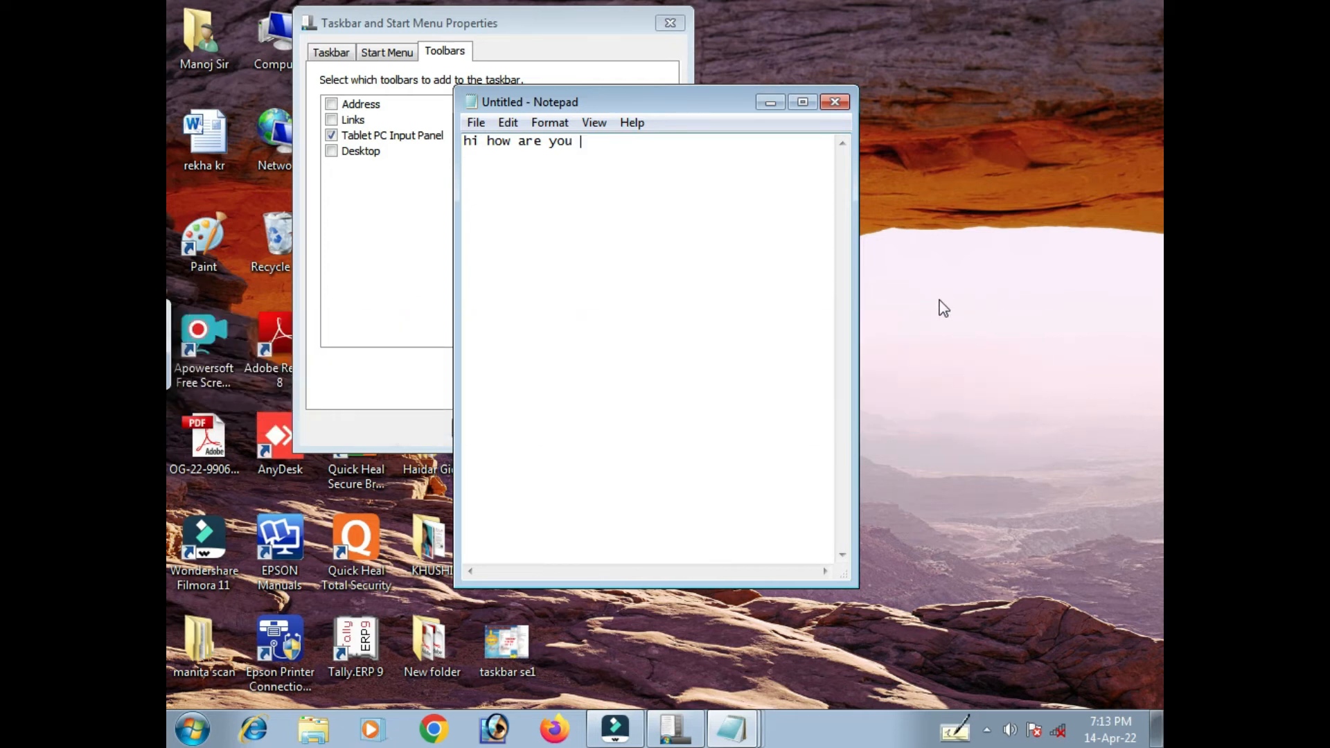
Remove the Tablet PC Input Panel toolbar from the taskbar and apply the change.
{"action": "left_click", "coordinate": [332, 136]}
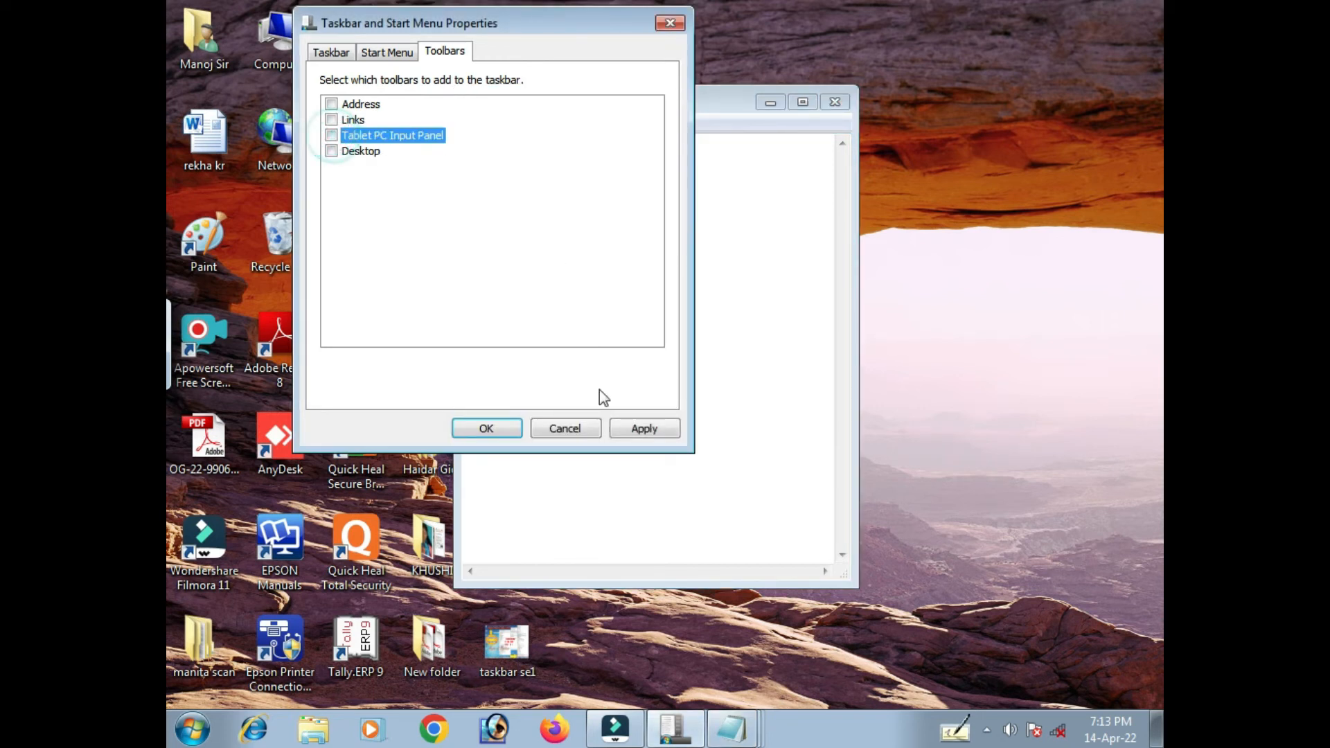
{"action": "left_click", "coordinate": [644, 428]}
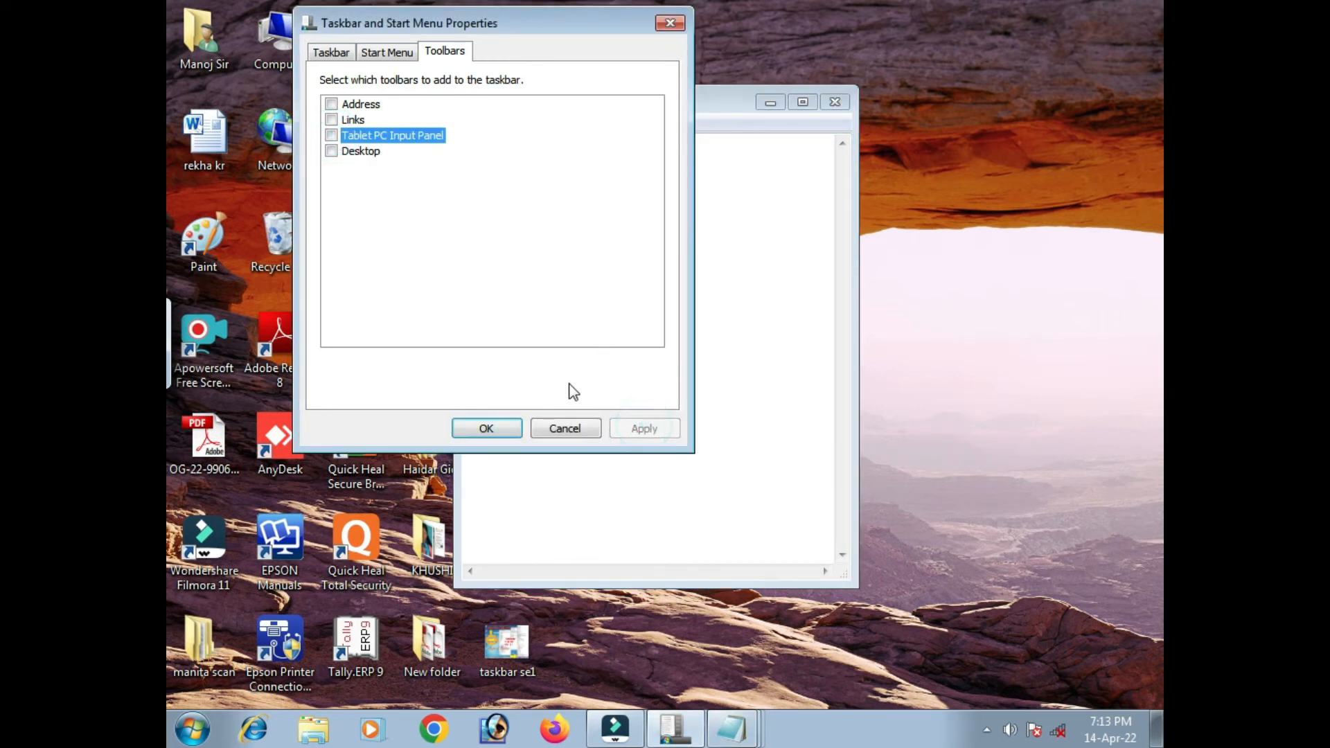
{"action": "left_click", "coordinate": [569, 295]}
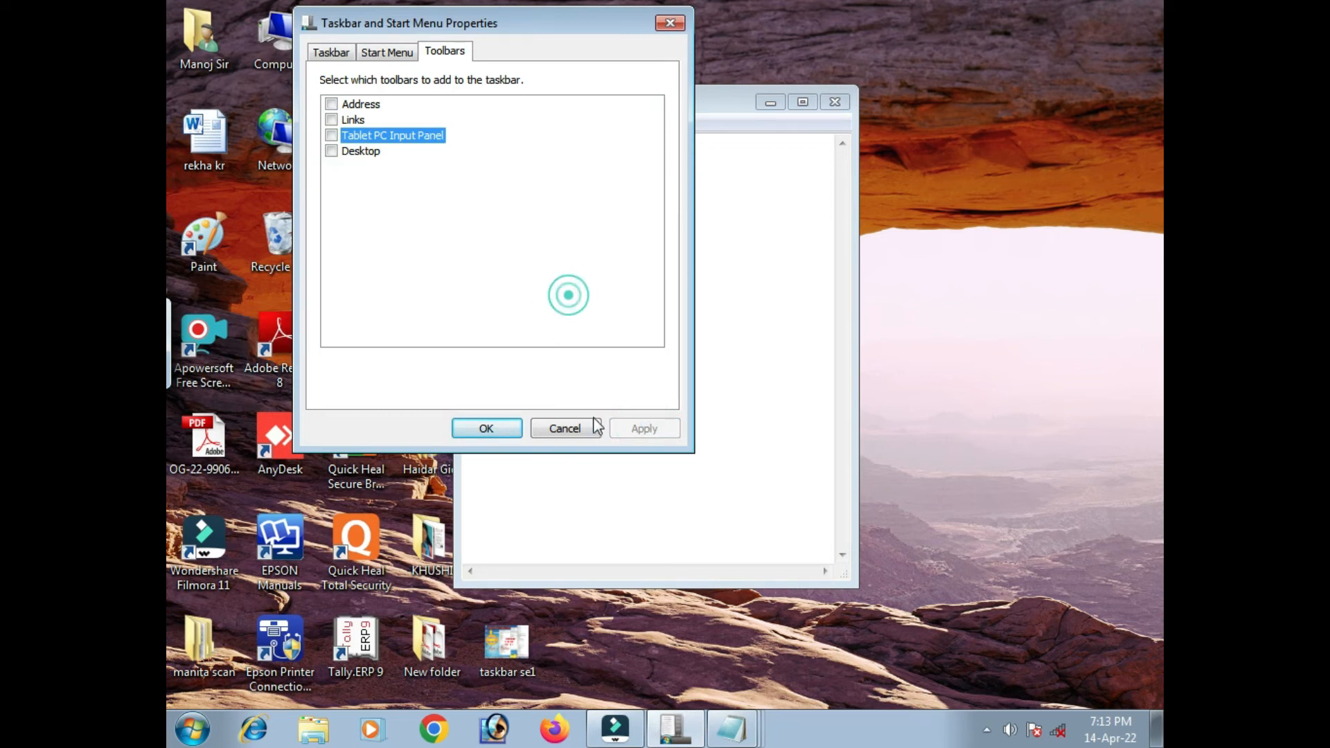
Reopen the input panel from its screen-edge tab, switch it to the on-screen keyboard and exit it completely through its tools.
{"action": "left_click", "coordinate": [172, 318]}
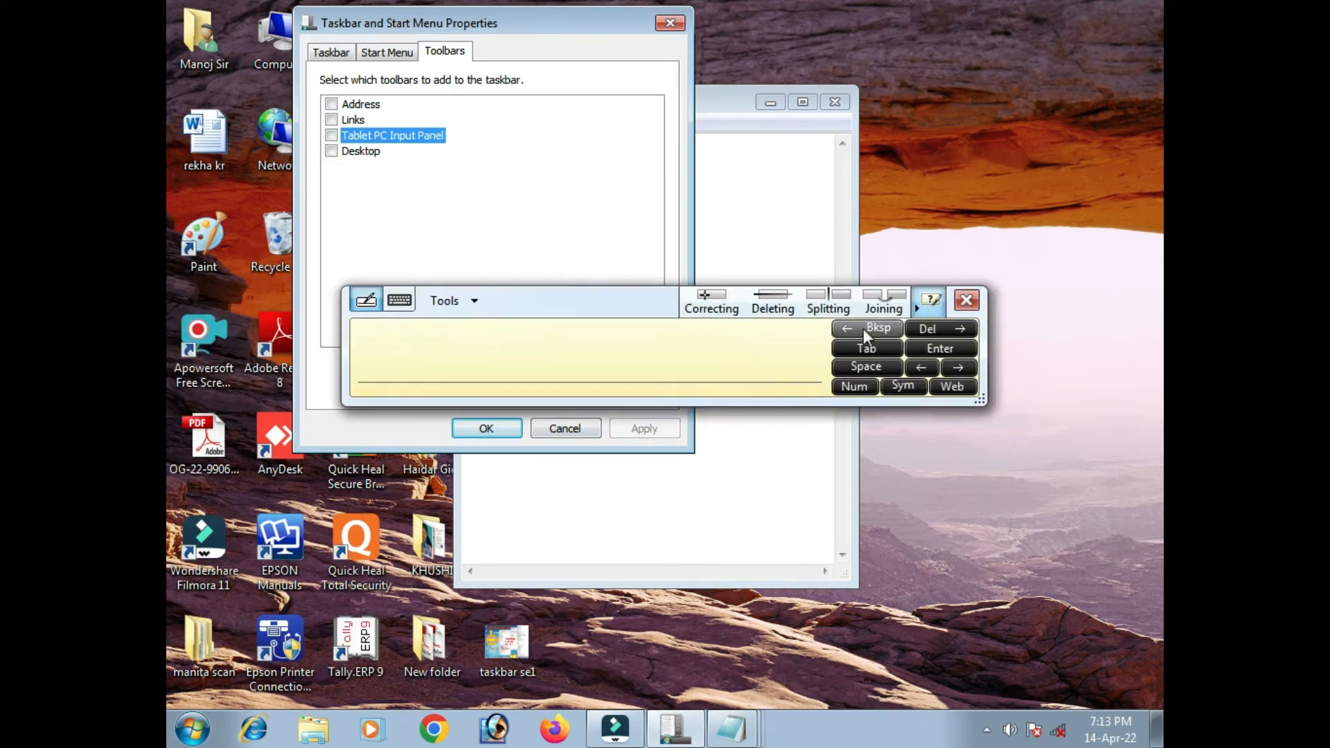
{"action": "left_click", "coordinate": [399, 300]}
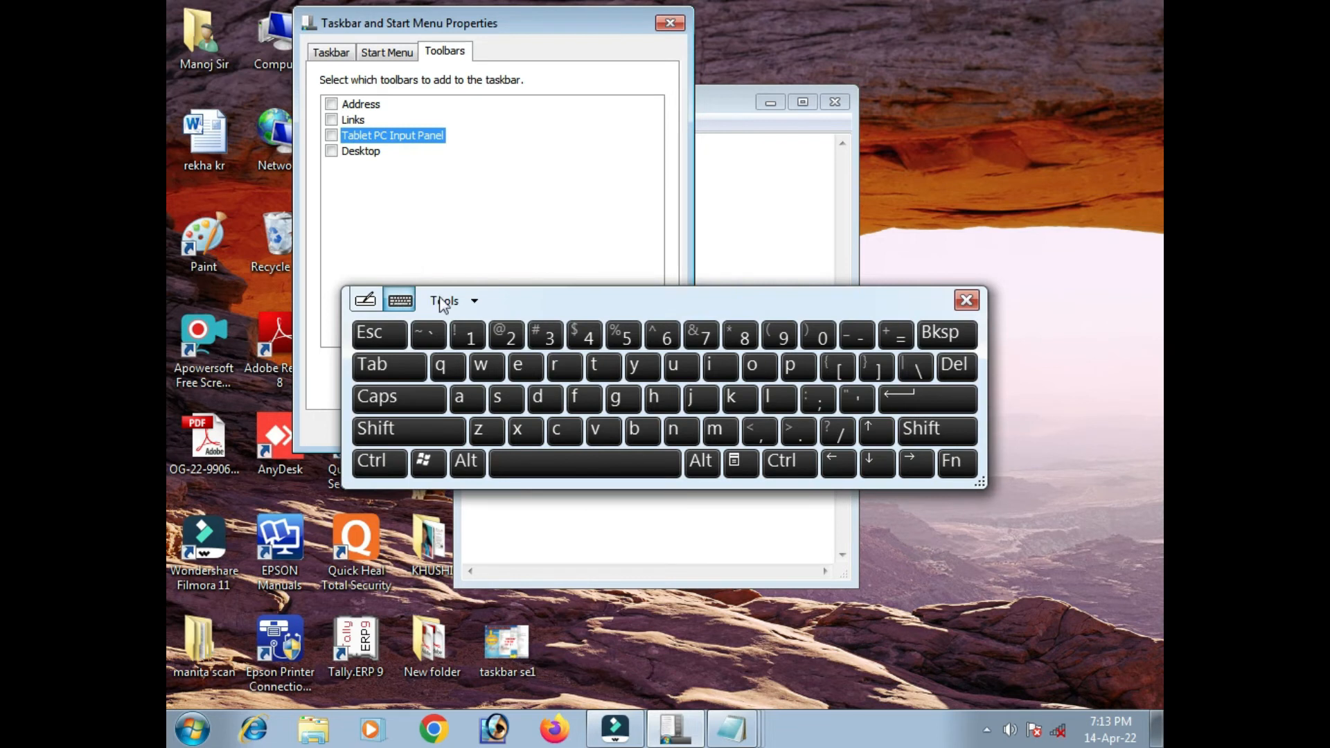
{"action": "left_click", "coordinate": [965, 300]}
{"action": "left_click", "coordinate": [170, 318]}
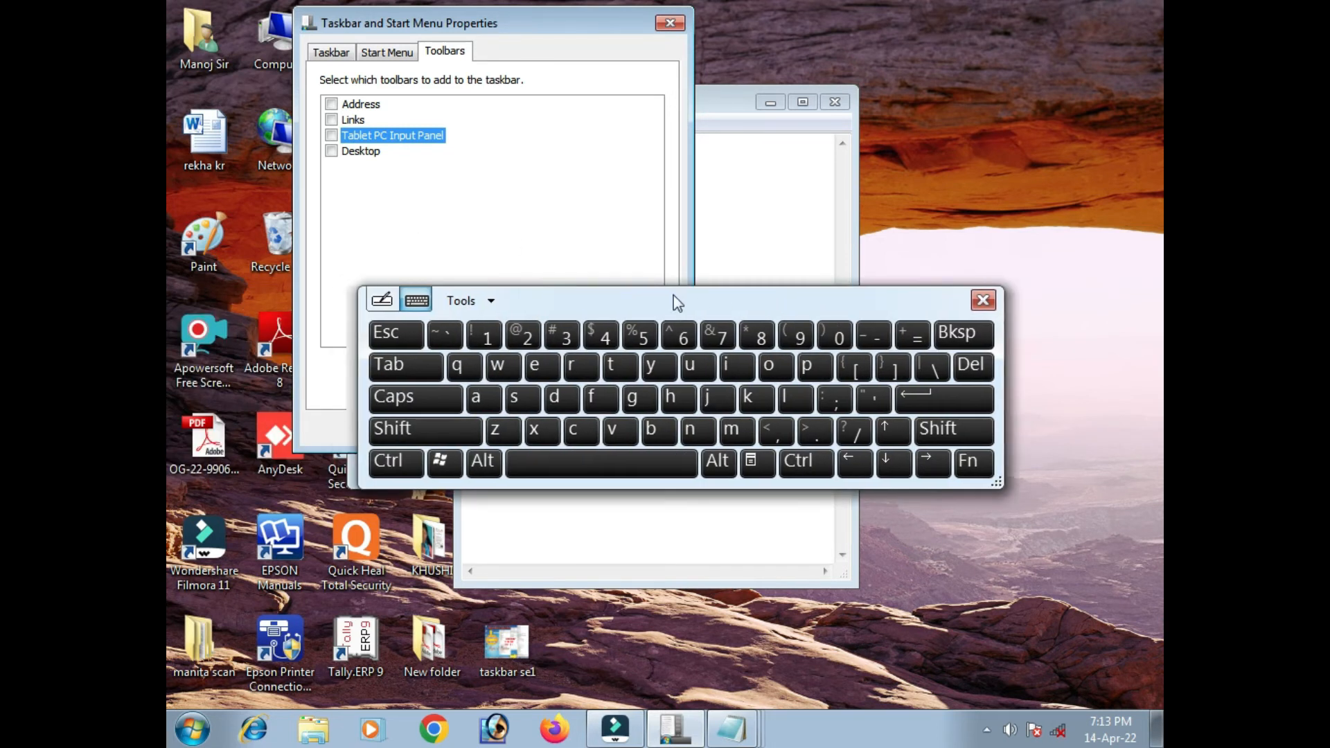
{"action": "left_click_drag", "start_coordinate": [671, 300], "coordinate": [797, 192]}
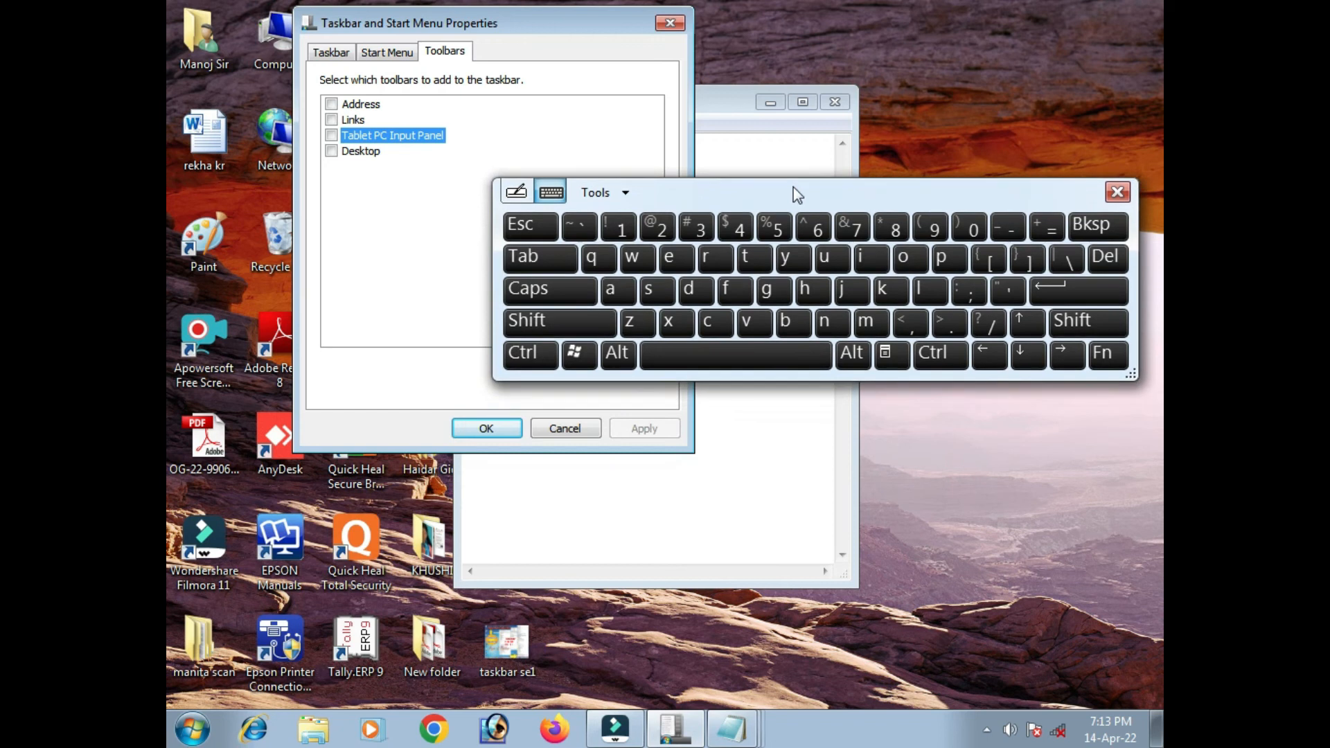
{"action": "left_click", "coordinate": [624, 194]}
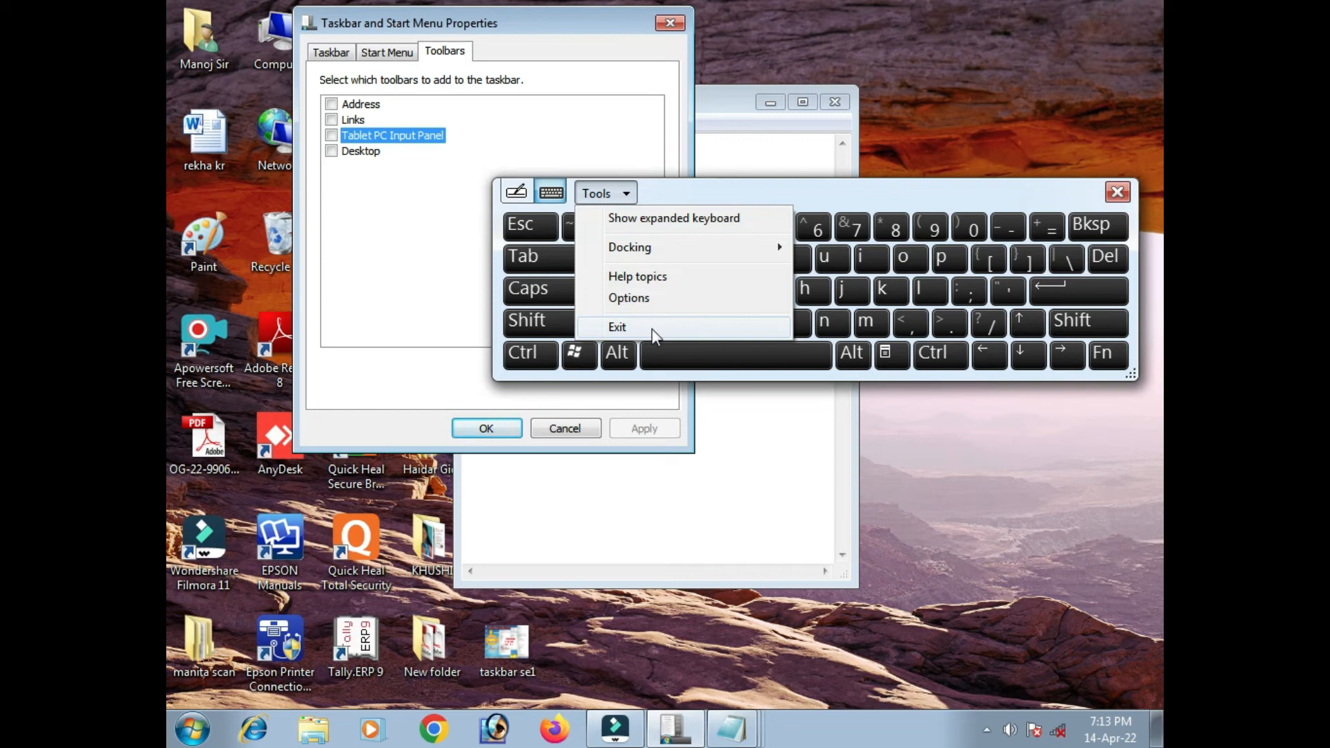
{"action": "left_click", "coordinate": [618, 327]}
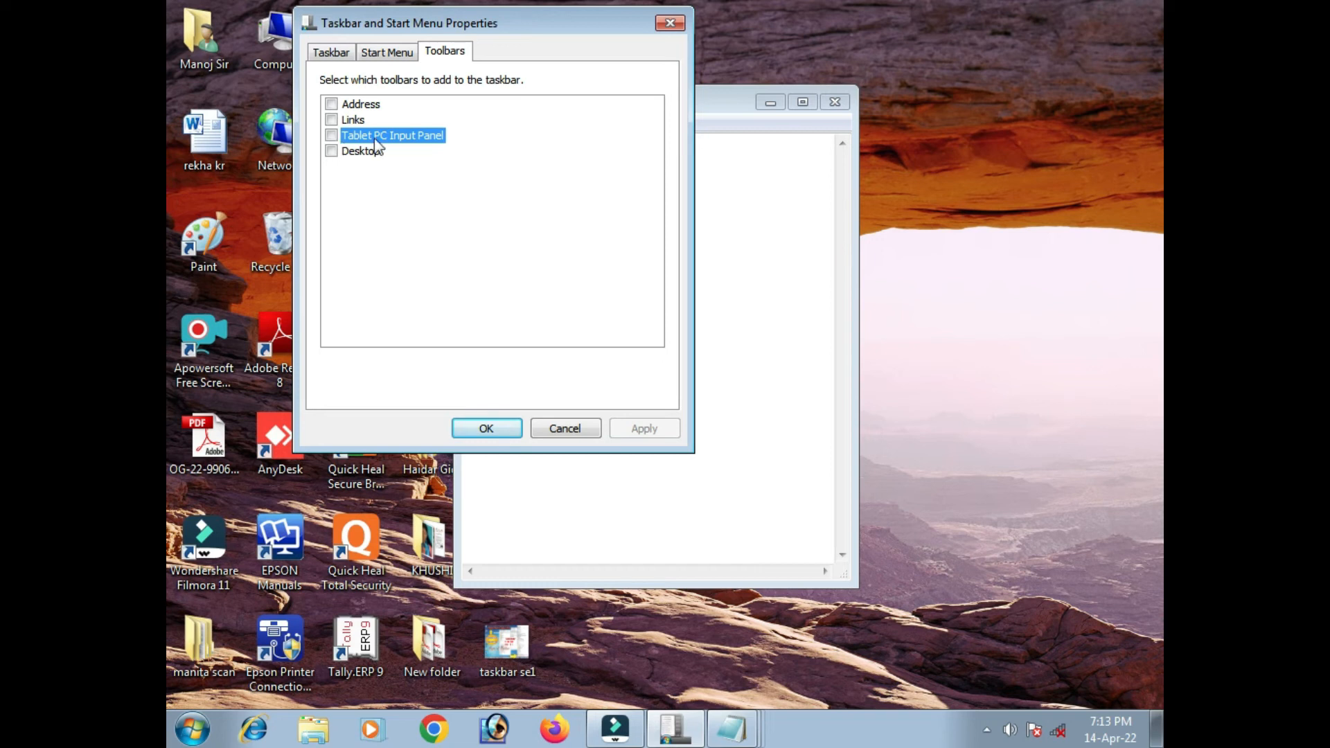
Add the Desktop toolbar to the taskbar and move the properties dialog clear of the desktop icons.
{"action": "left_click", "coordinate": [334, 152]}
{"action": "left_click", "coordinate": [644, 429]}
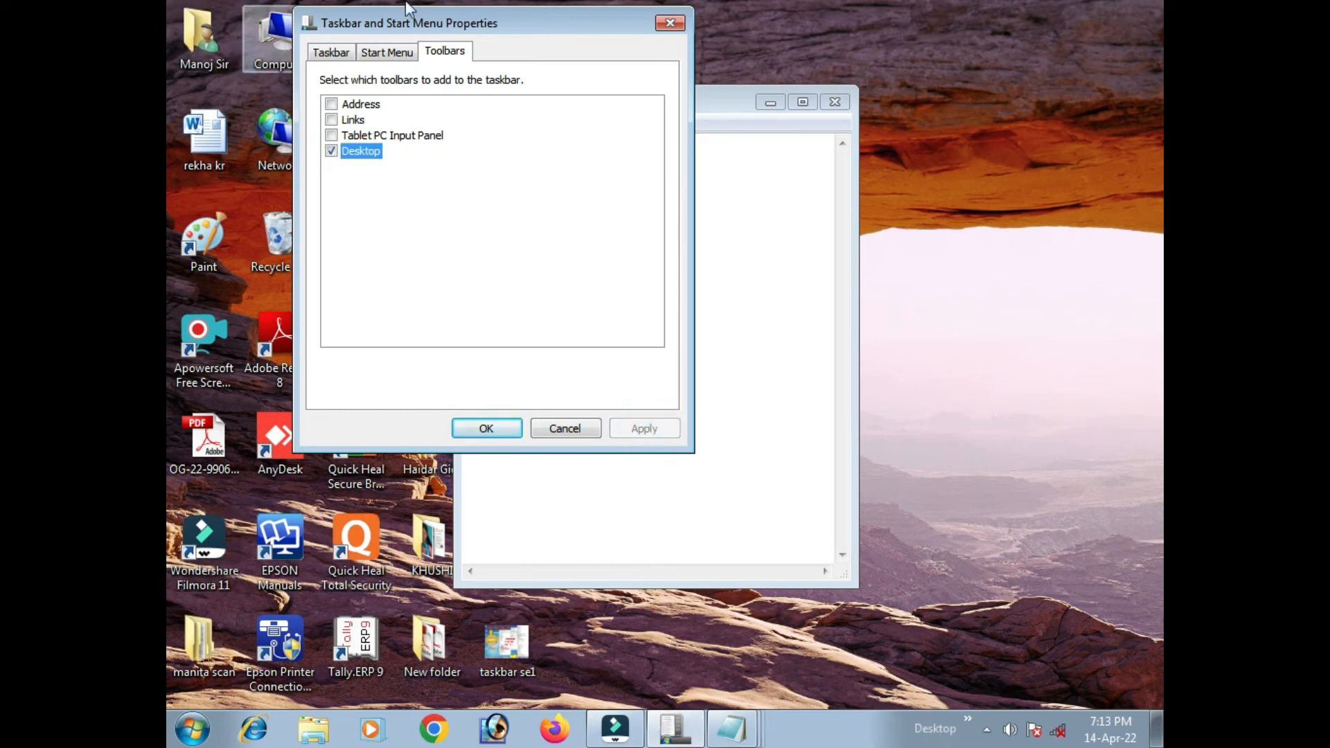
{"action": "left_click_drag", "start_coordinate": [484, 40], "coordinate": [797, 83]}
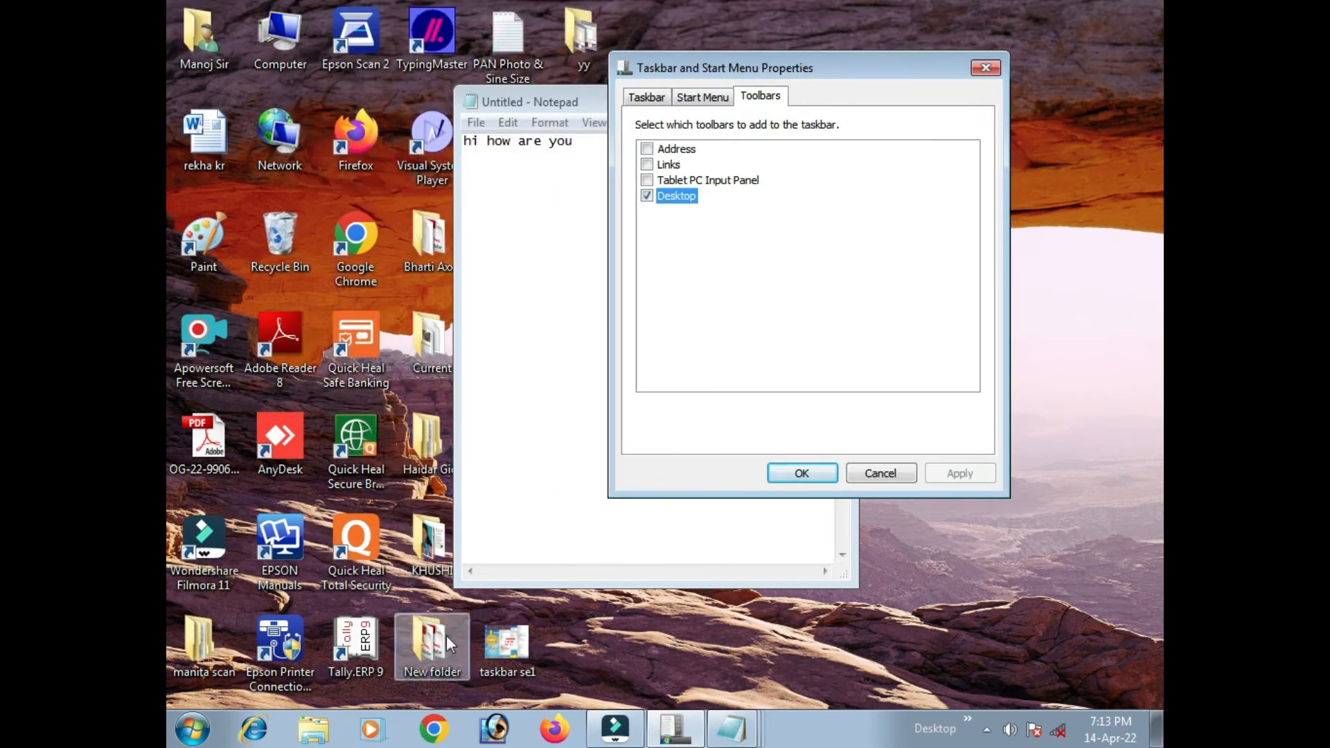
{"action": "left_click", "coordinate": [182, 740]}
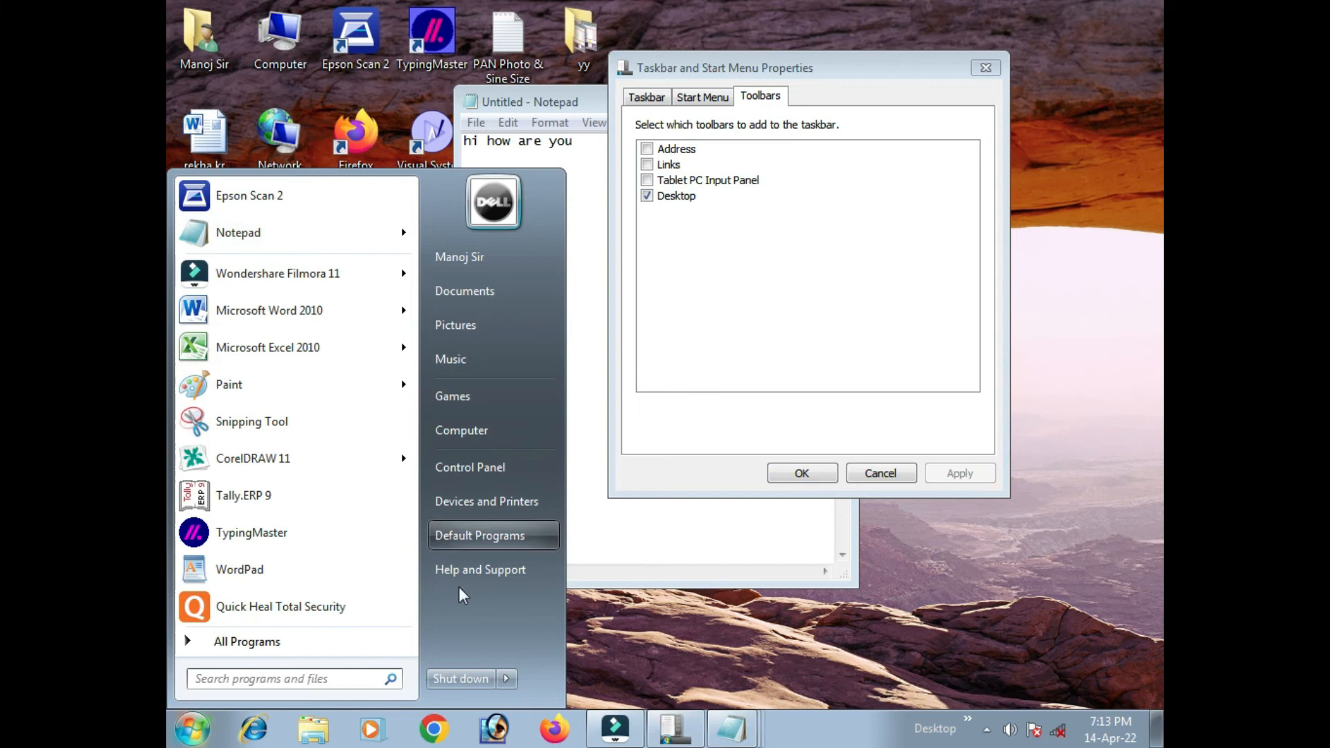
{"action": "left_click", "coordinate": [625, 514]}
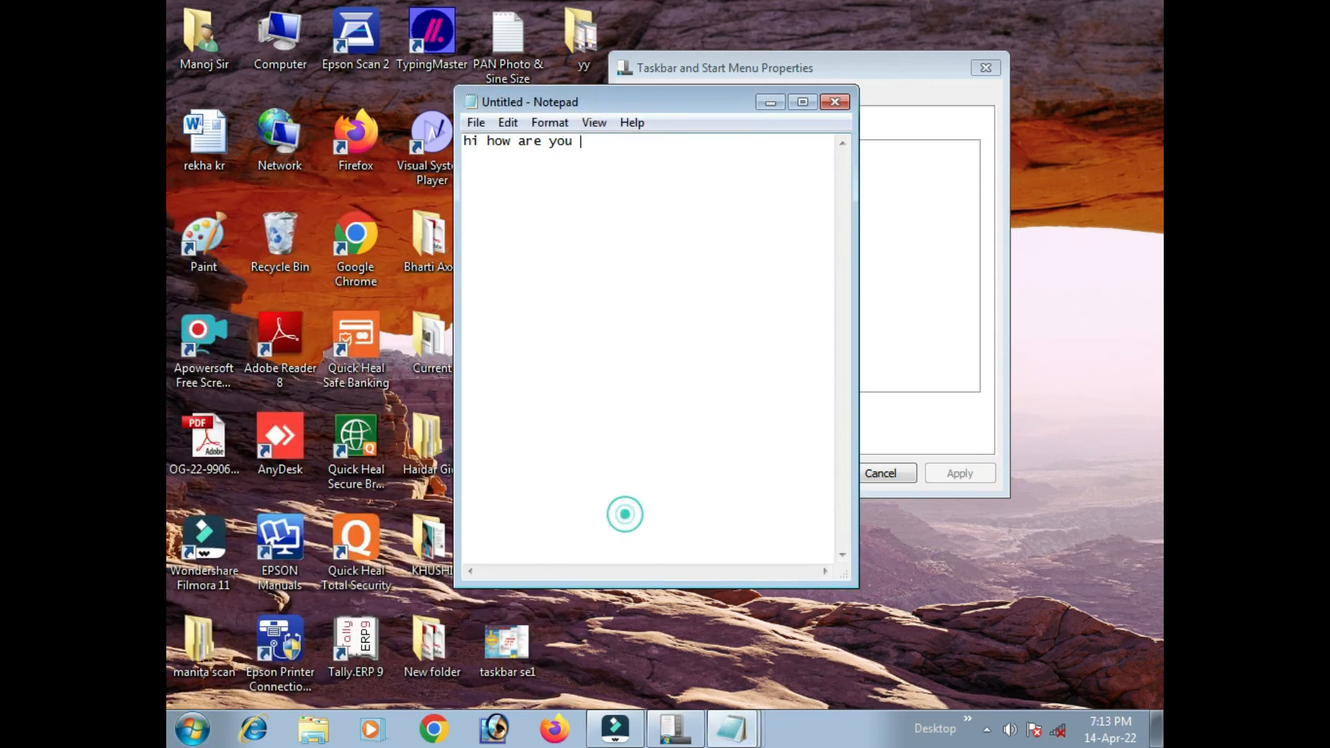
Browse the Desktop toolbar's items, including the desktop folders and the Soft dibu folder on Local Disk (E:) under Computer.
{"action": "left_click", "coordinate": [968, 721]}
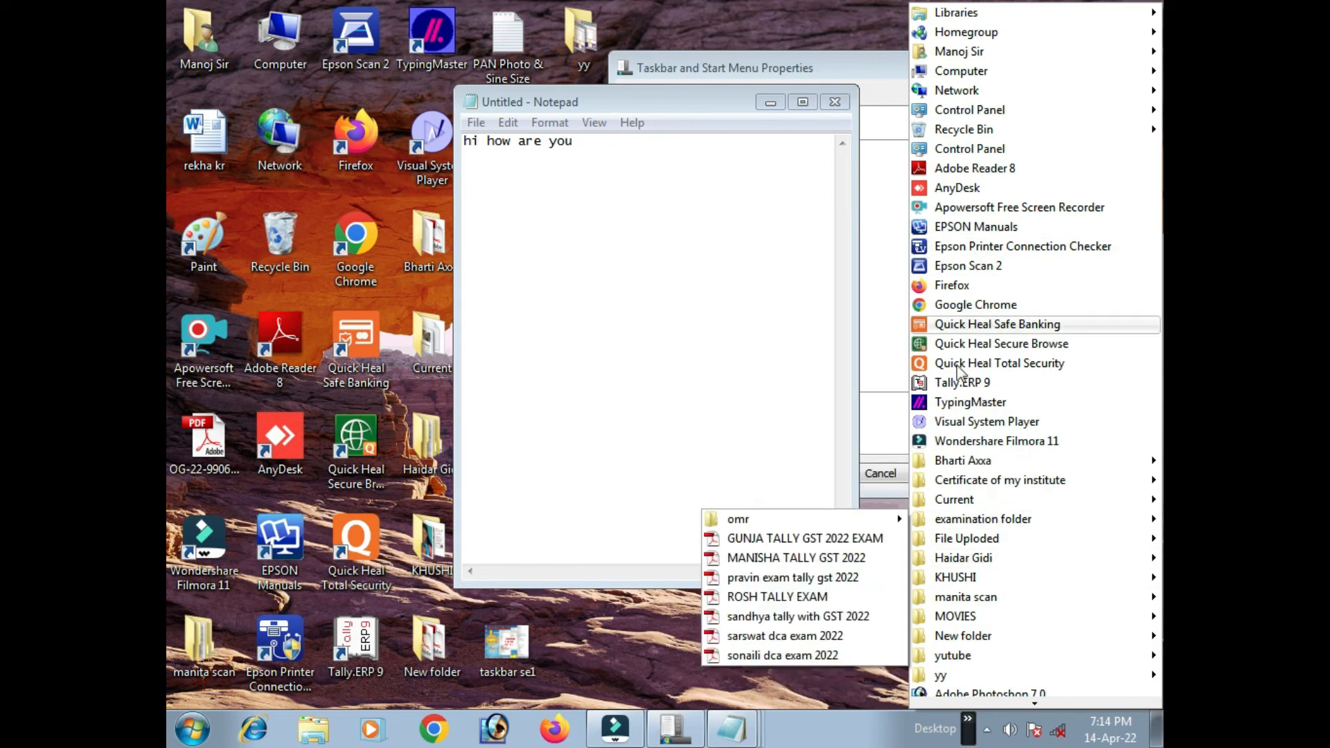
{"action": "mouse_move", "coordinate": [964, 501]}
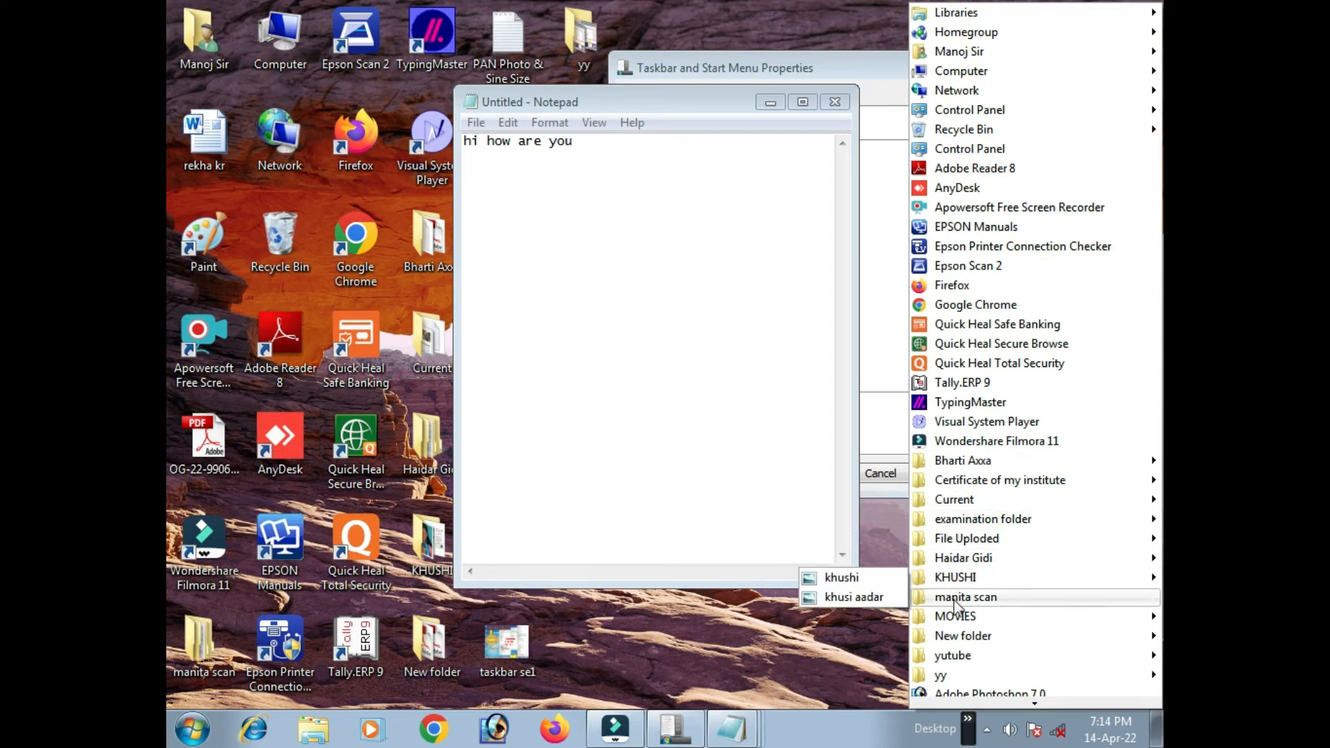
{"action": "mouse_move", "coordinate": [958, 616]}
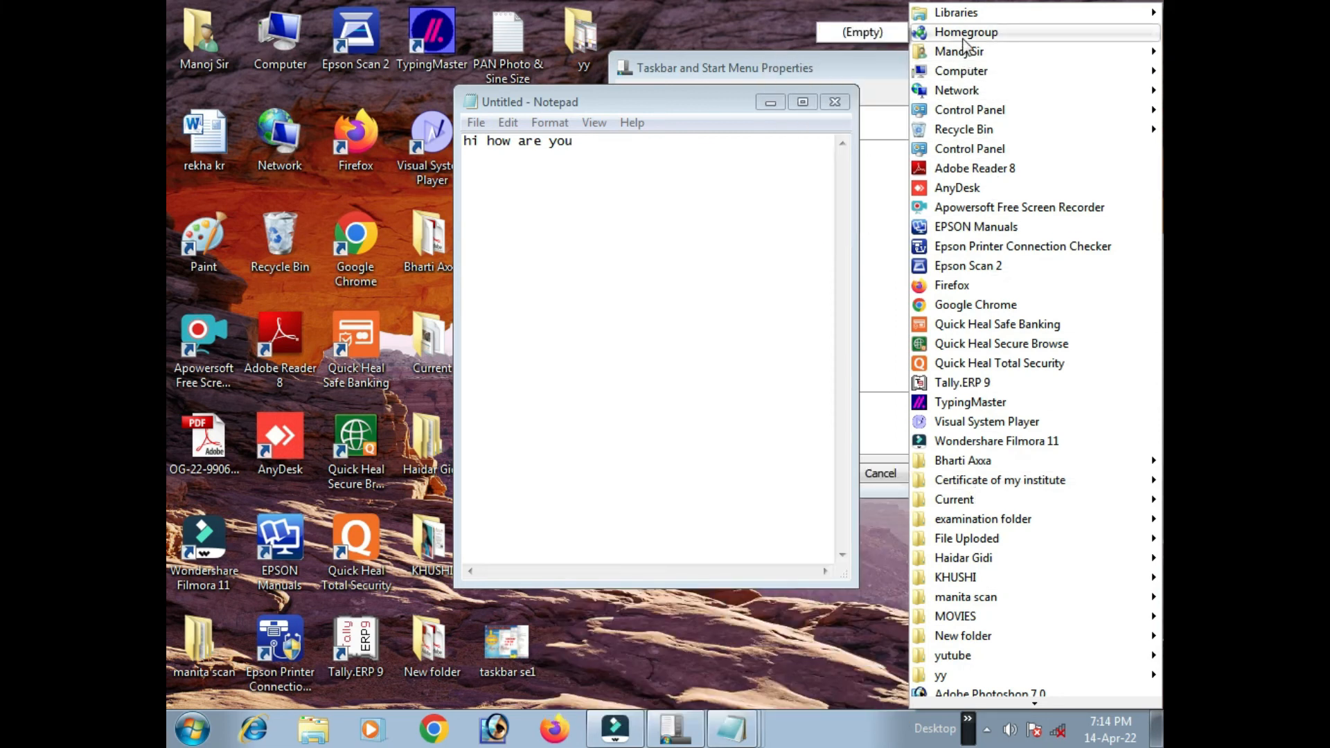
{"action": "mouse_move", "coordinate": [965, 72]}
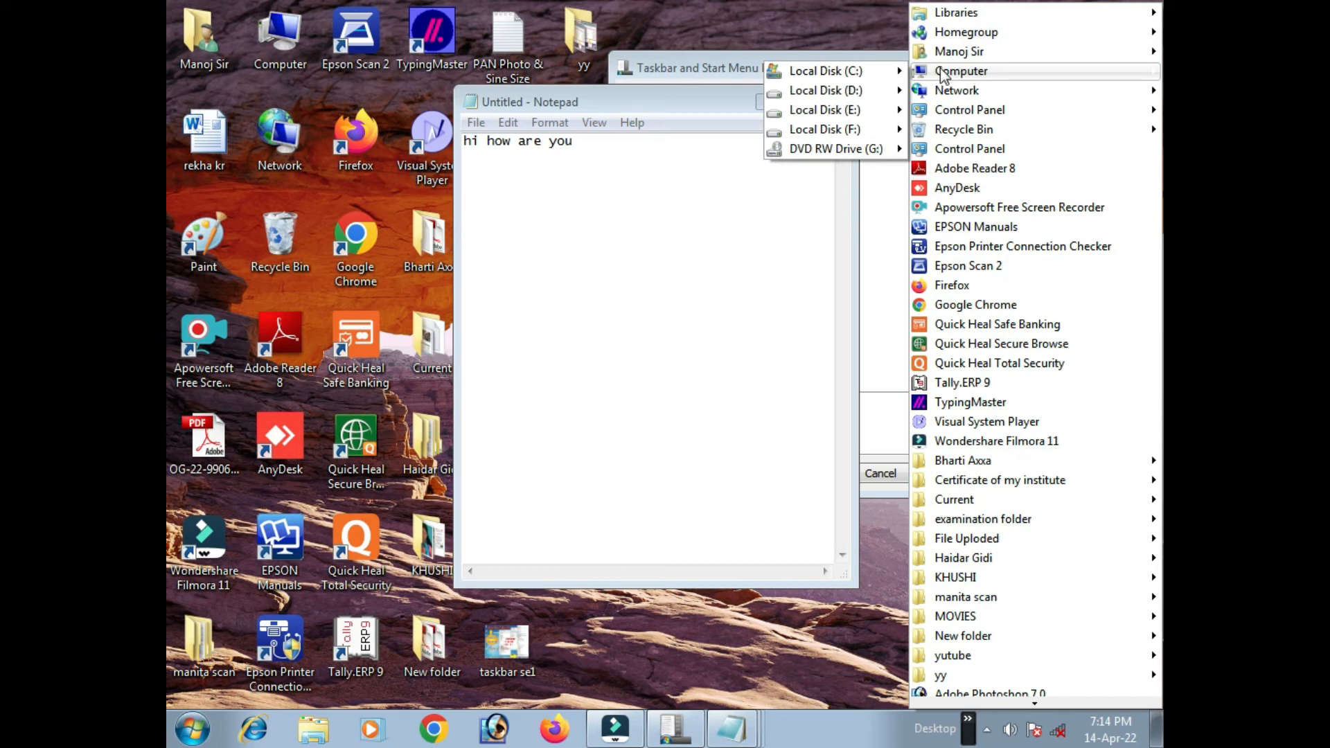
{"action": "mouse_move", "coordinate": [842, 111]}
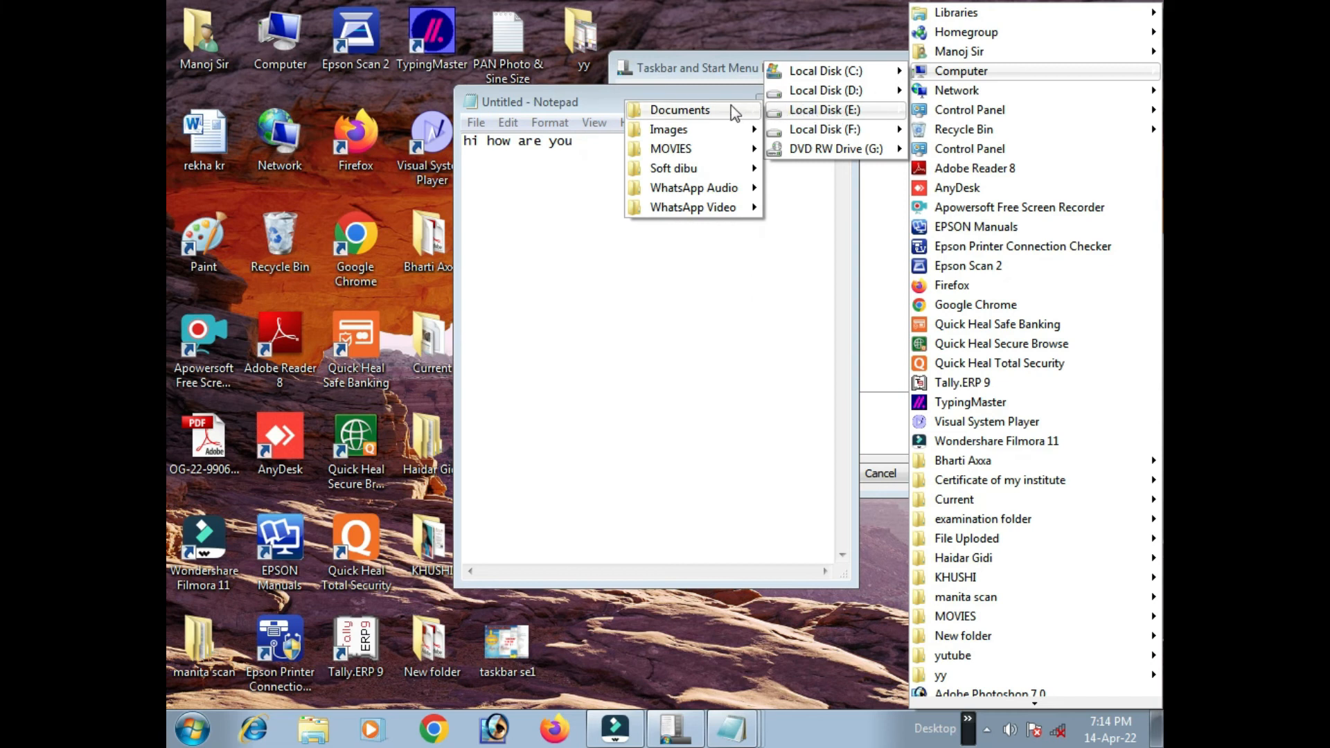
{"action": "mouse_move", "coordinate": [706, 151]}
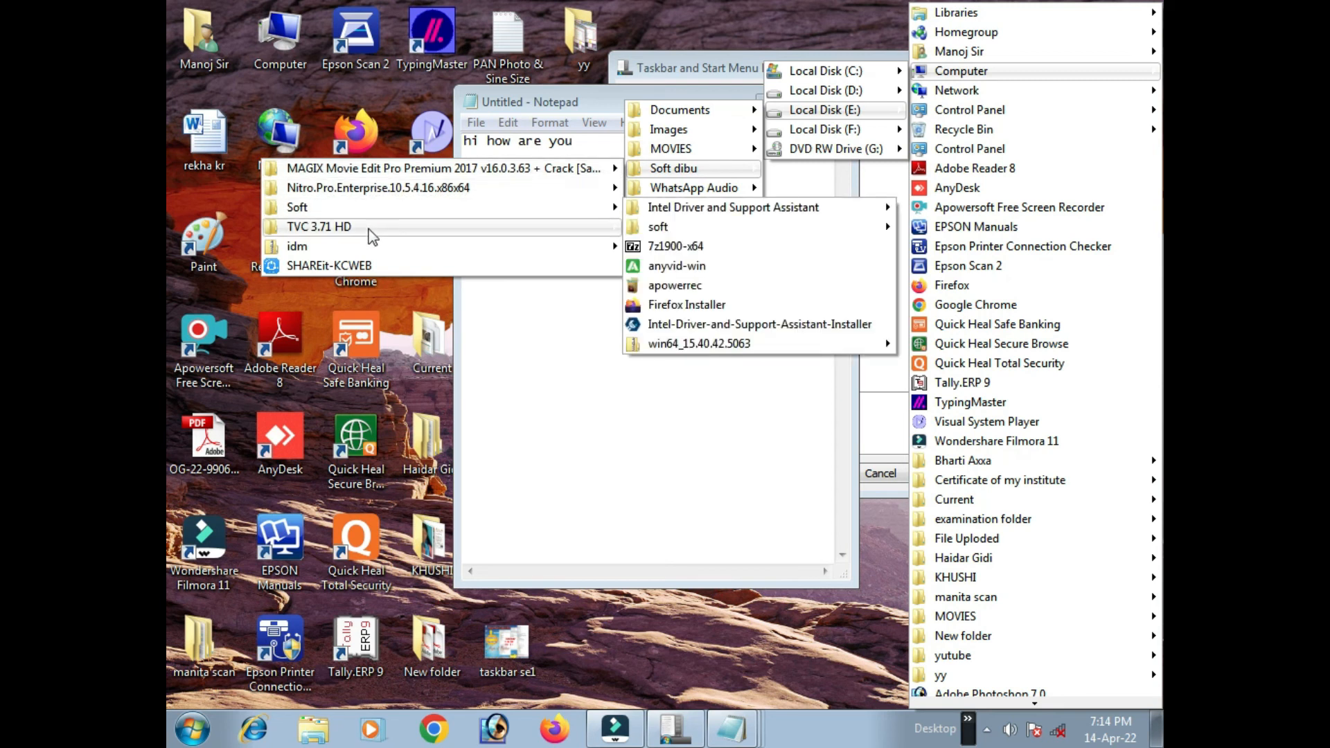
{"action": "mouse_move", "coordinate": [446, 229]}
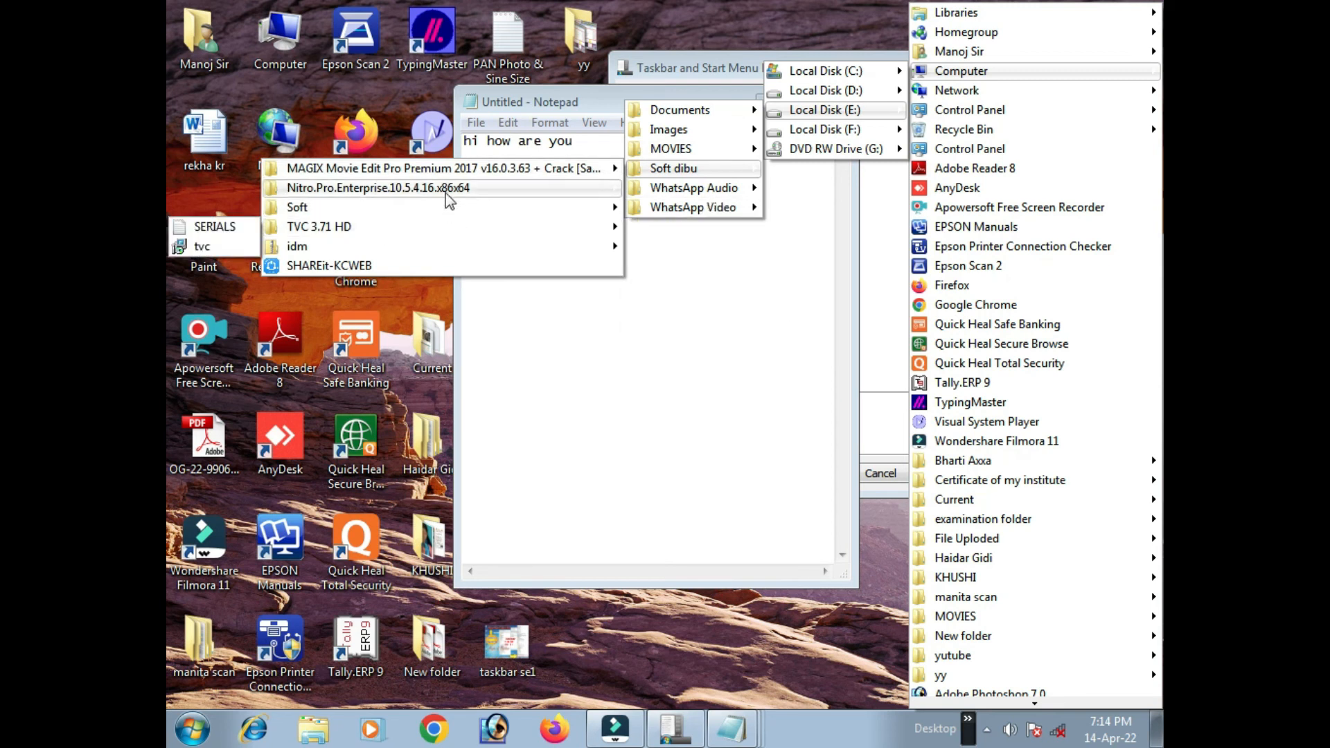
{"action": "mouse_move", "coordinate": [448, 196]}
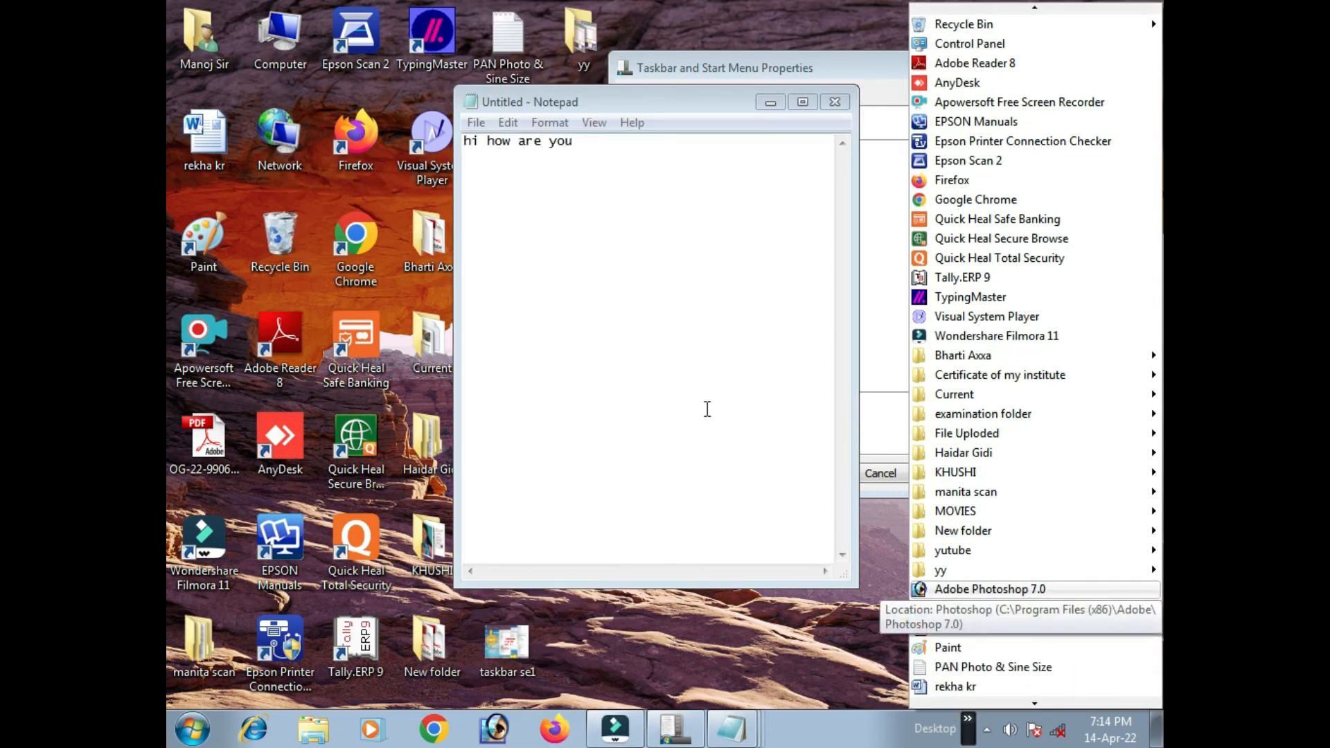
{"action": "left_click", "coordinate": [879, 238]}
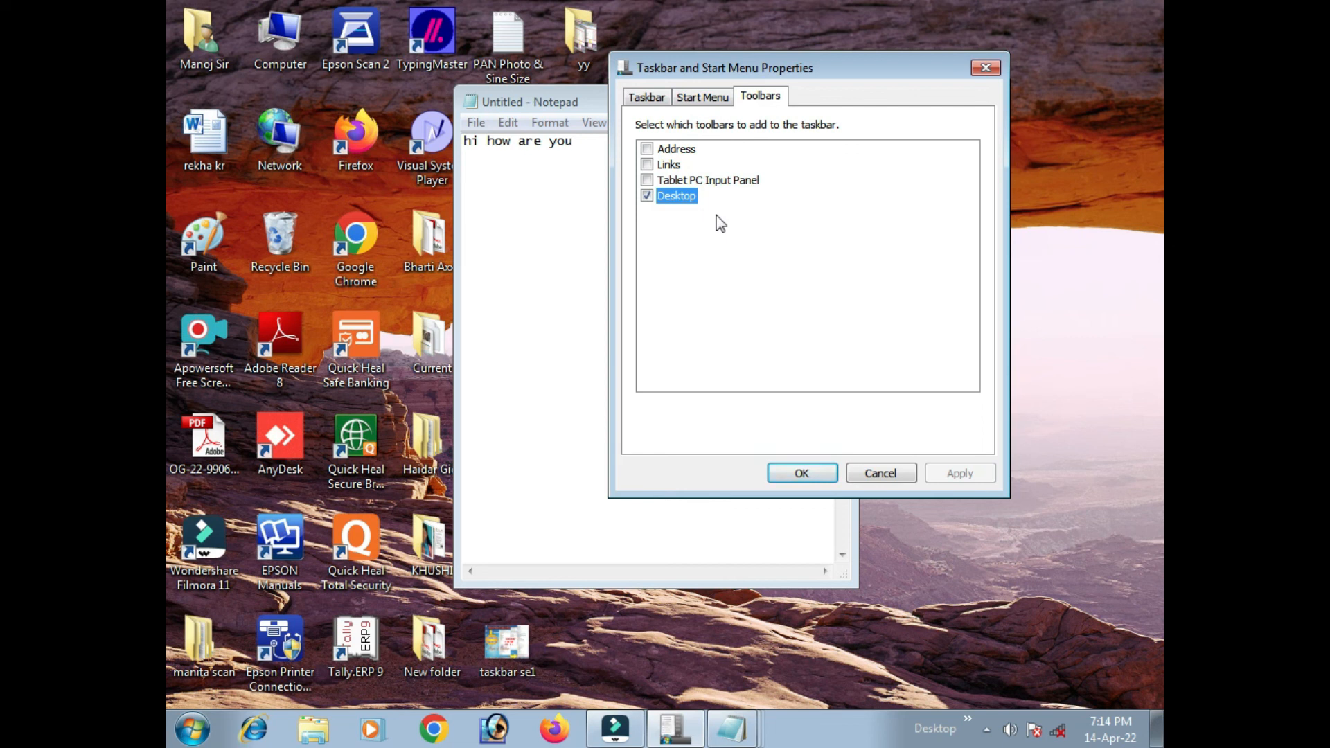
Remove the Desktop toolbar from the taskbar, apply the change and close the properties dialog.
{"action": "left_click", "coordinate": [647, 196]}
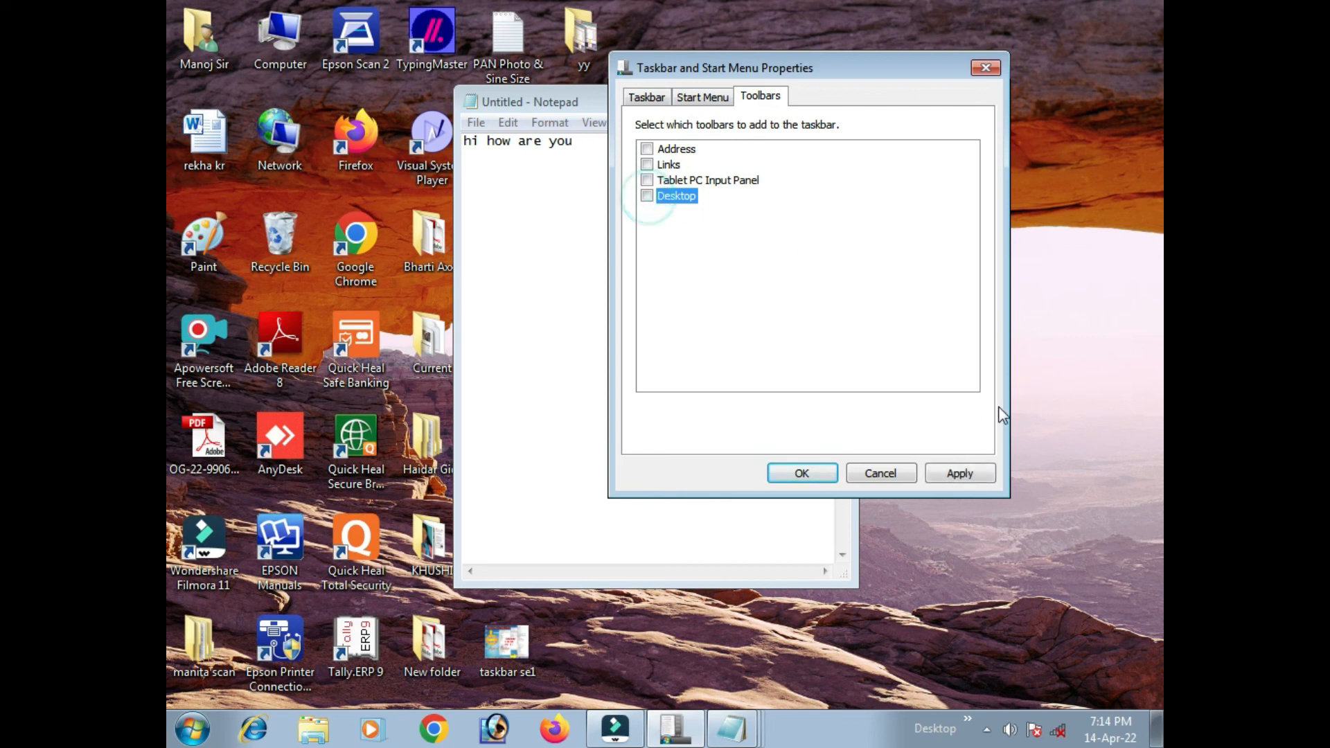
{"action": "left_click", "coordinate": [958, 478]}
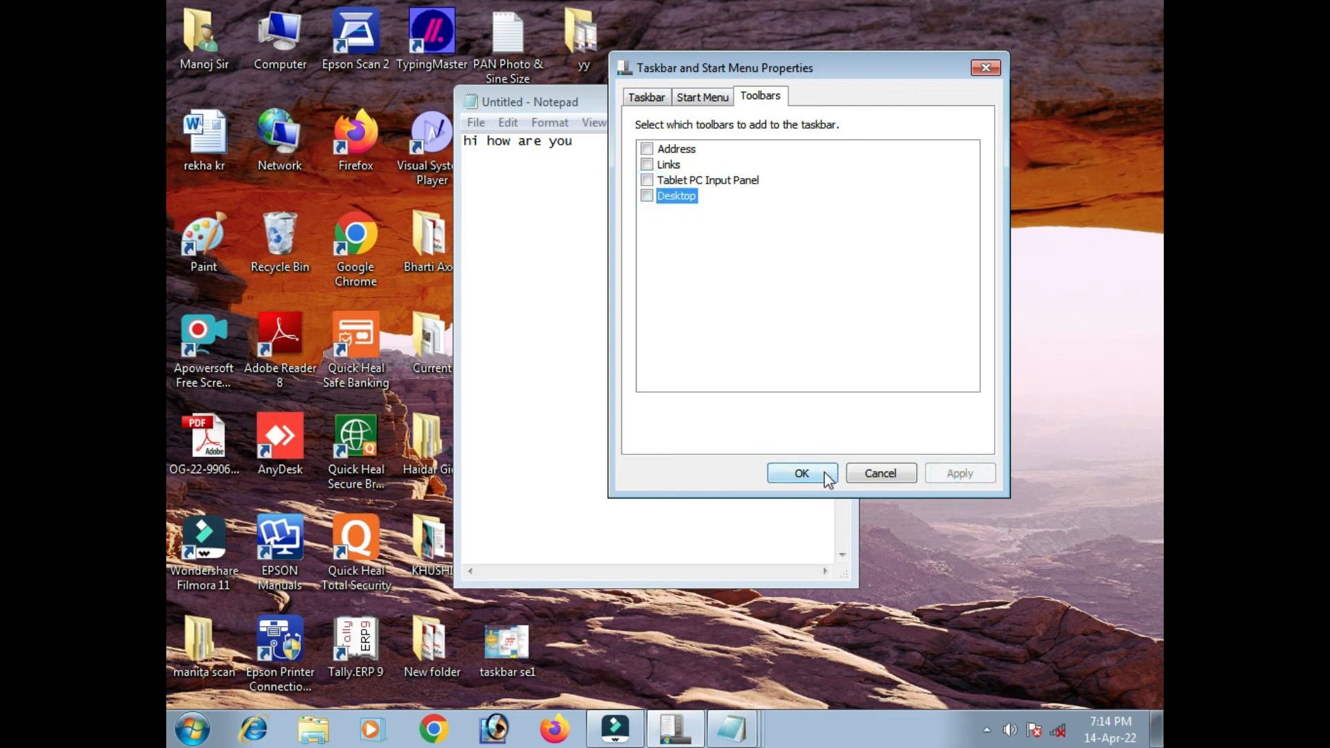
{"action": "left_click", "coordinate": [801, 473]}
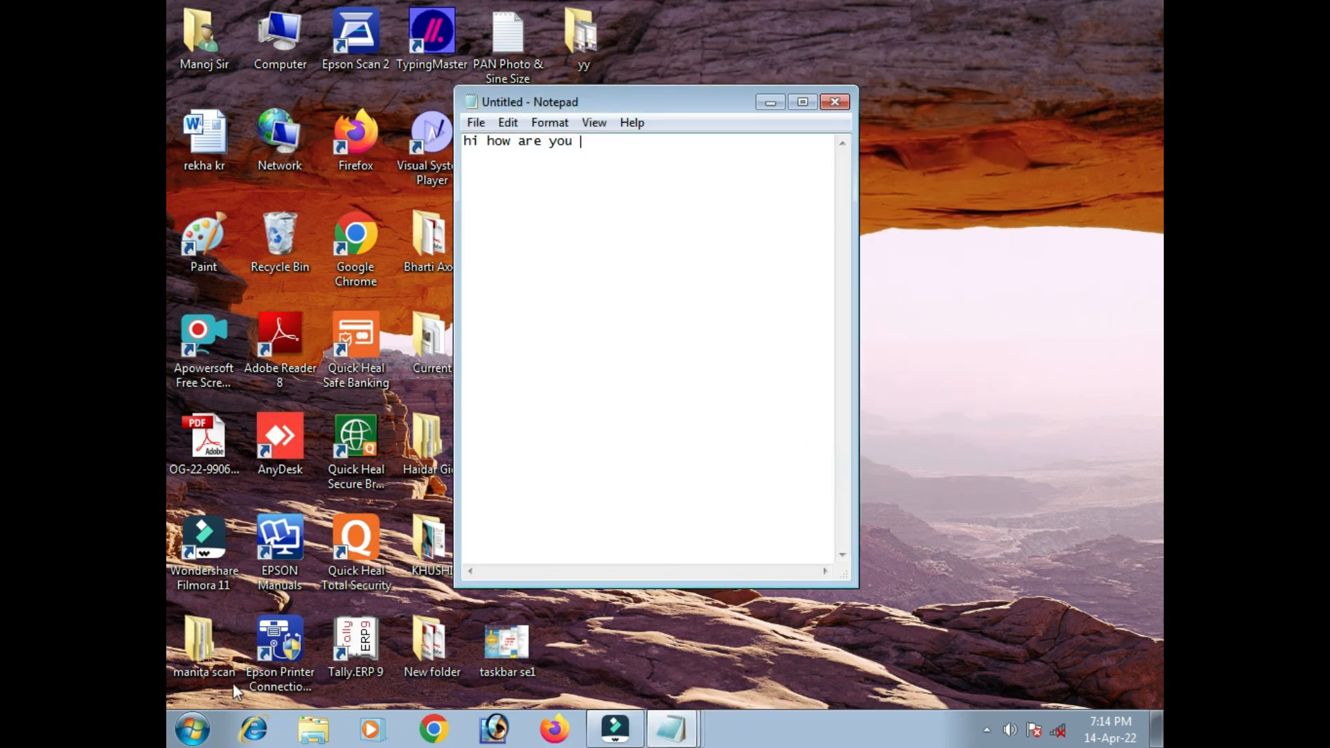
View the toolbars offered for the taskbar and choose to create a new toolbar.
{"action": "right_click", "coordinate": [825, 726]}
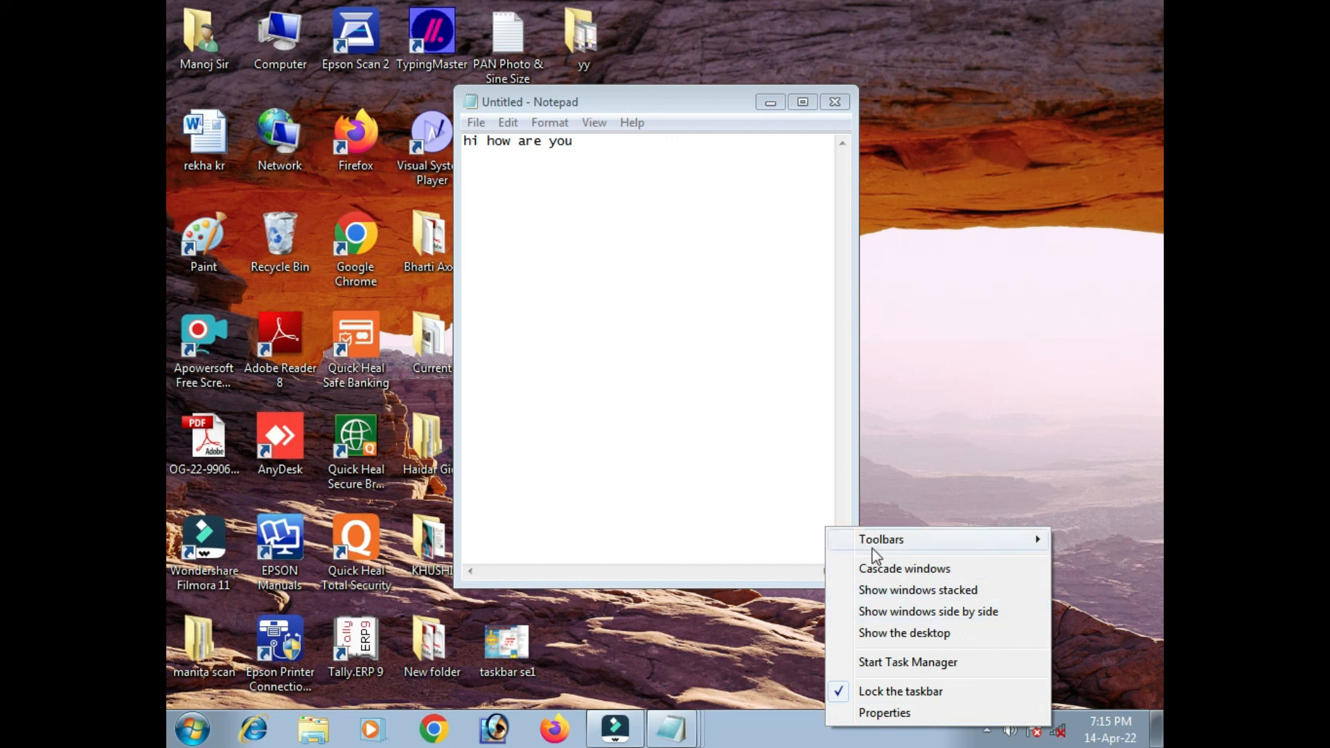
{"action": "mouse_move", "coordinate": [875, 549]}
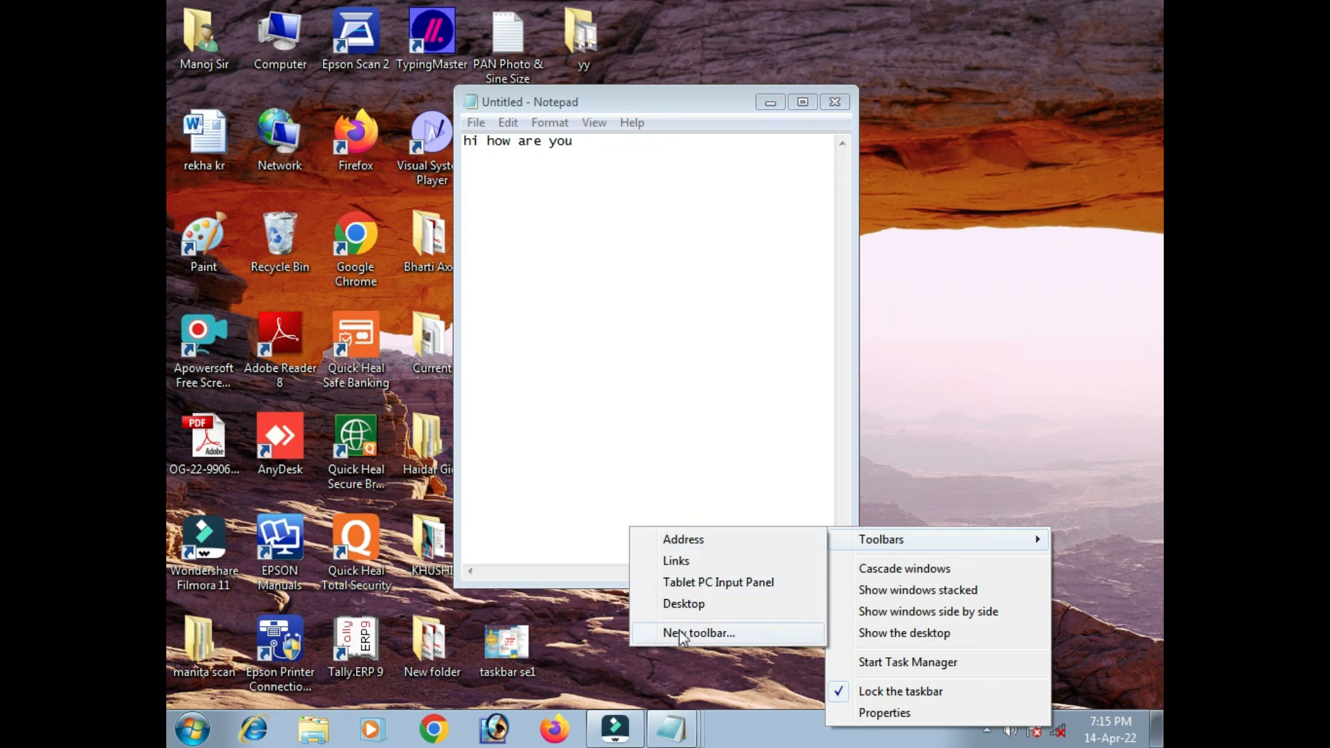
{"action": "left_click", "coordinate": [718, 637]}
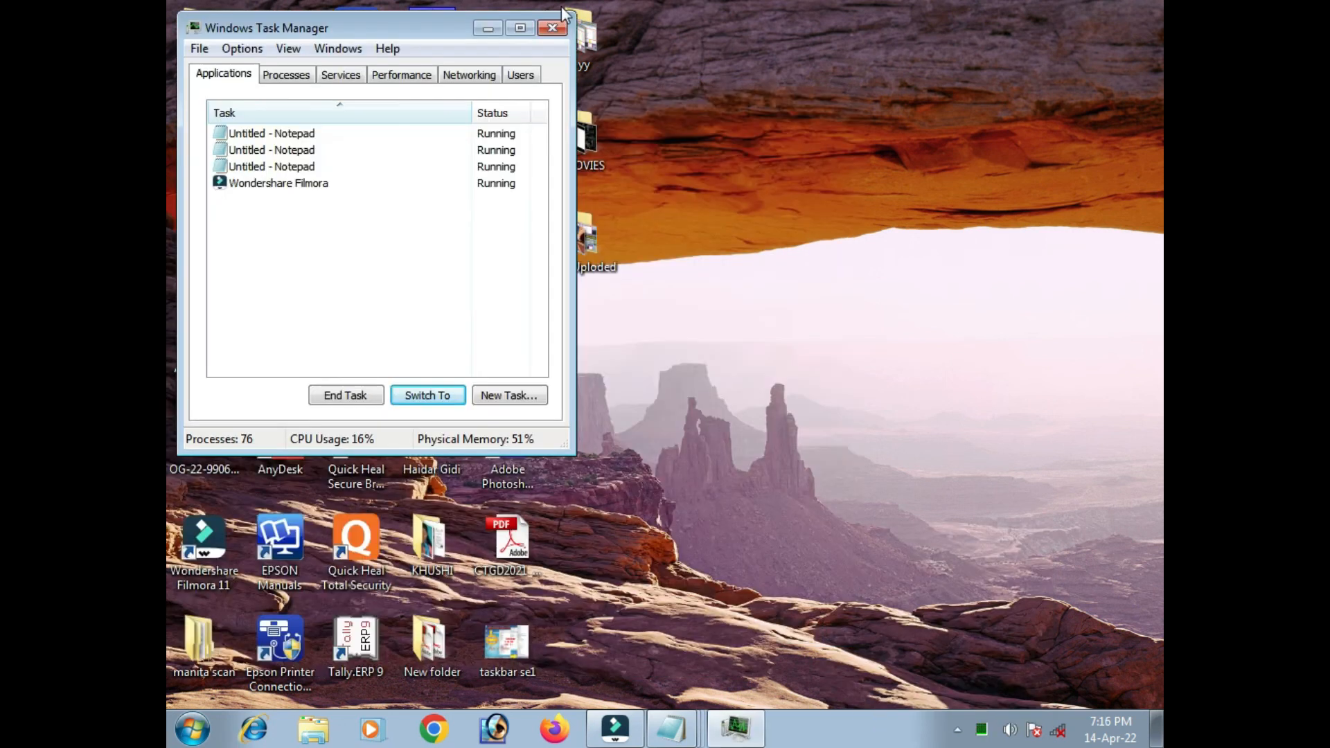
Close Task Manager, start it again from the taskbar, and view its running applications and processes.
{"action": "left_click", "coordinate": [552, 29]}
{"action": "right_click", "coordinate": [825, 720]}
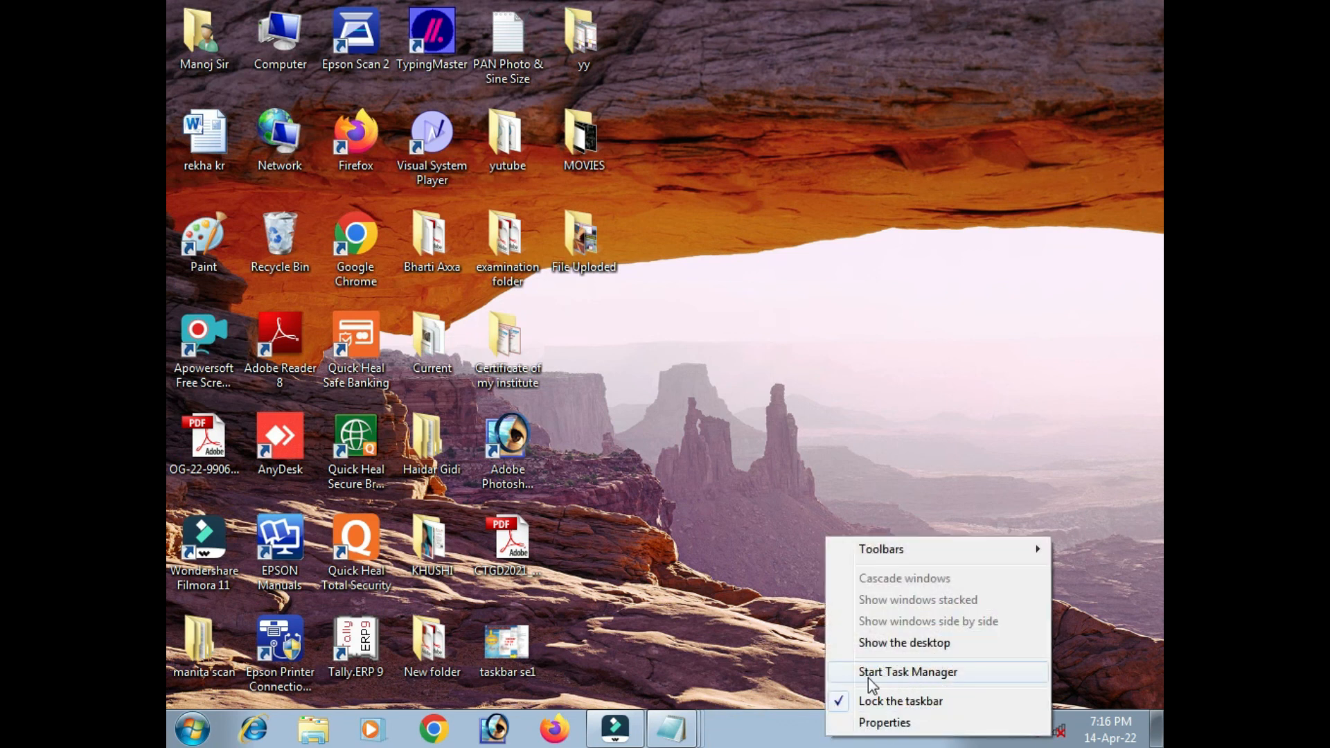
{"action": "left_click", "coordinate": [915, 671]}
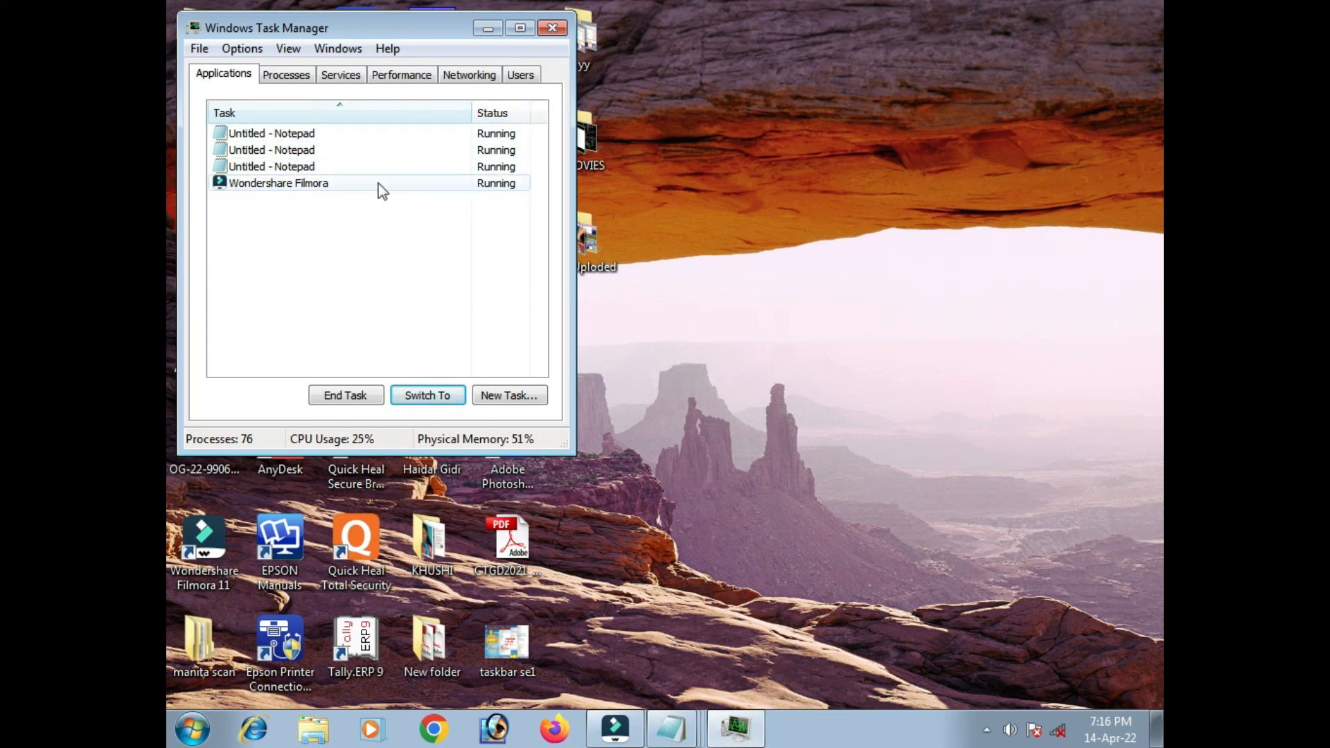
{"action": "left_click", "coordinate": [284, 74]}
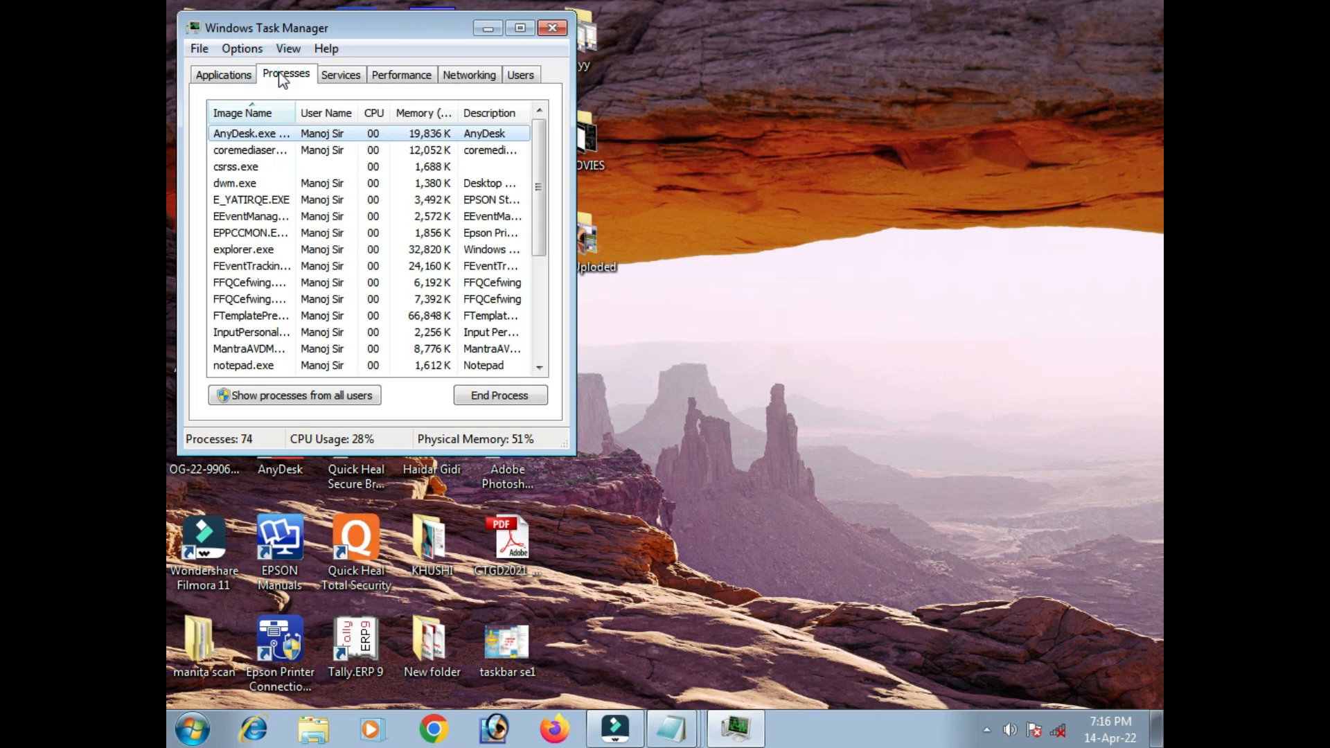
View Task Manager's services, performance, networking and users information in turn.
{"action": "left_click", "coordinate": [339, 76]}
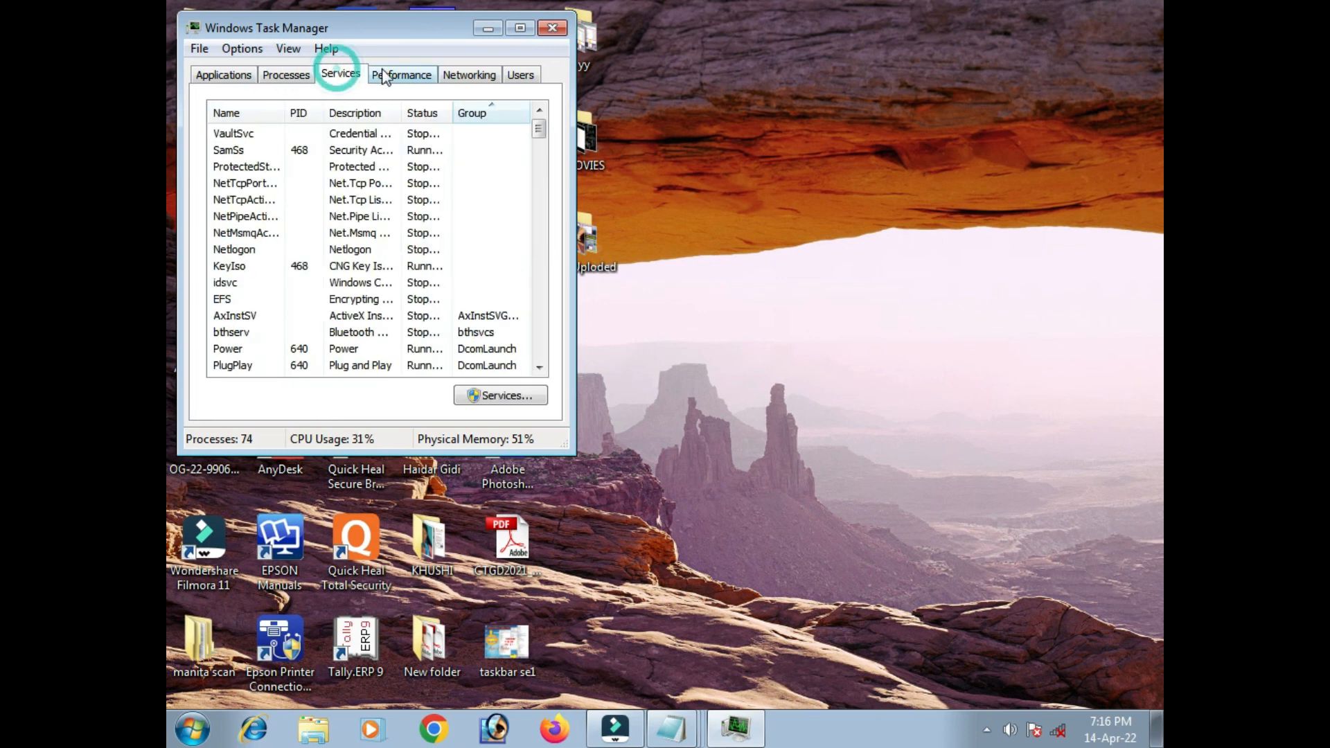
{"action": "left_click", "coordinate": [413, 81]}
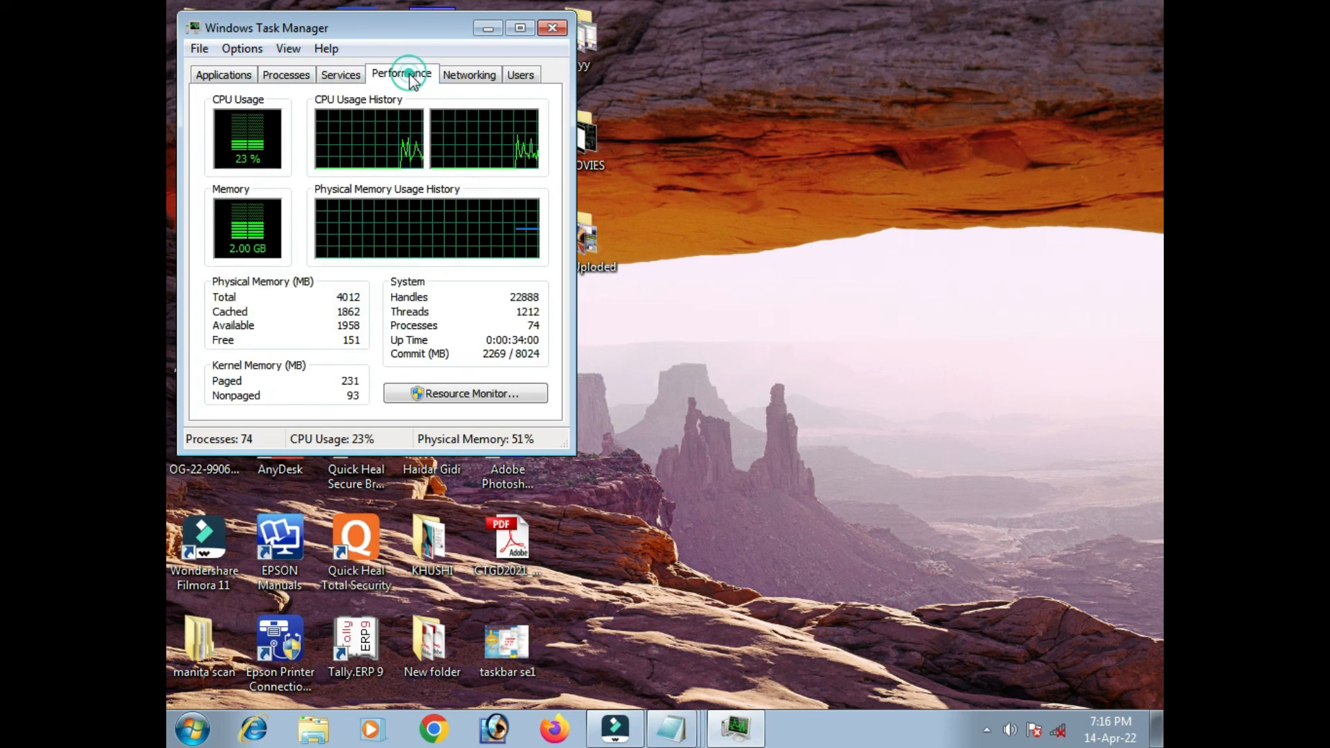
{"action": "left_click", "coordinate": [469, 80]}
{"action": "left_click", "coordinate": [522, 76]}
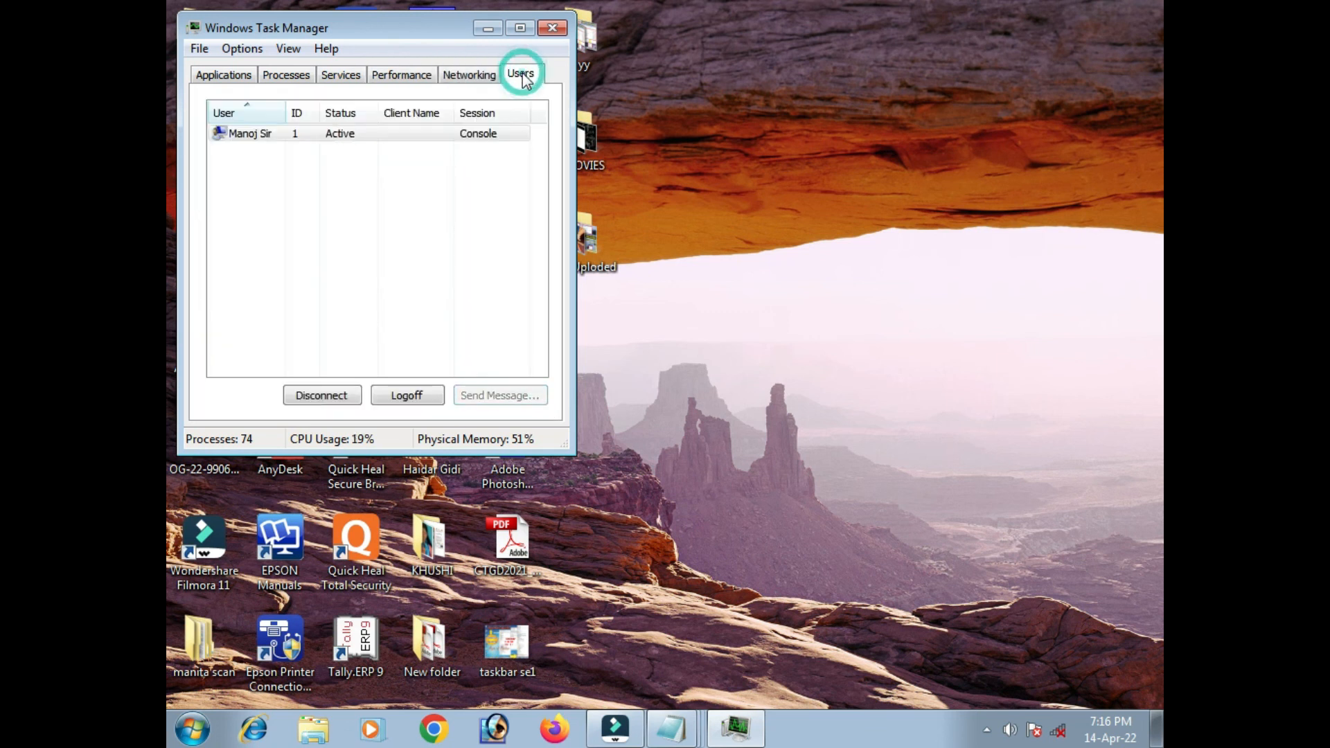
Review the networking, performance and services information again, return to the running applications, and close Task Manager.
{"action": "left_click", "coordinate": [485, 76]}
{"action": "left_click", "coordinate": [405, 76]}
{"action": "left_click", "coordinate": [341, 74]}
{"action": "left_click", "coordinate": [217, 76]}
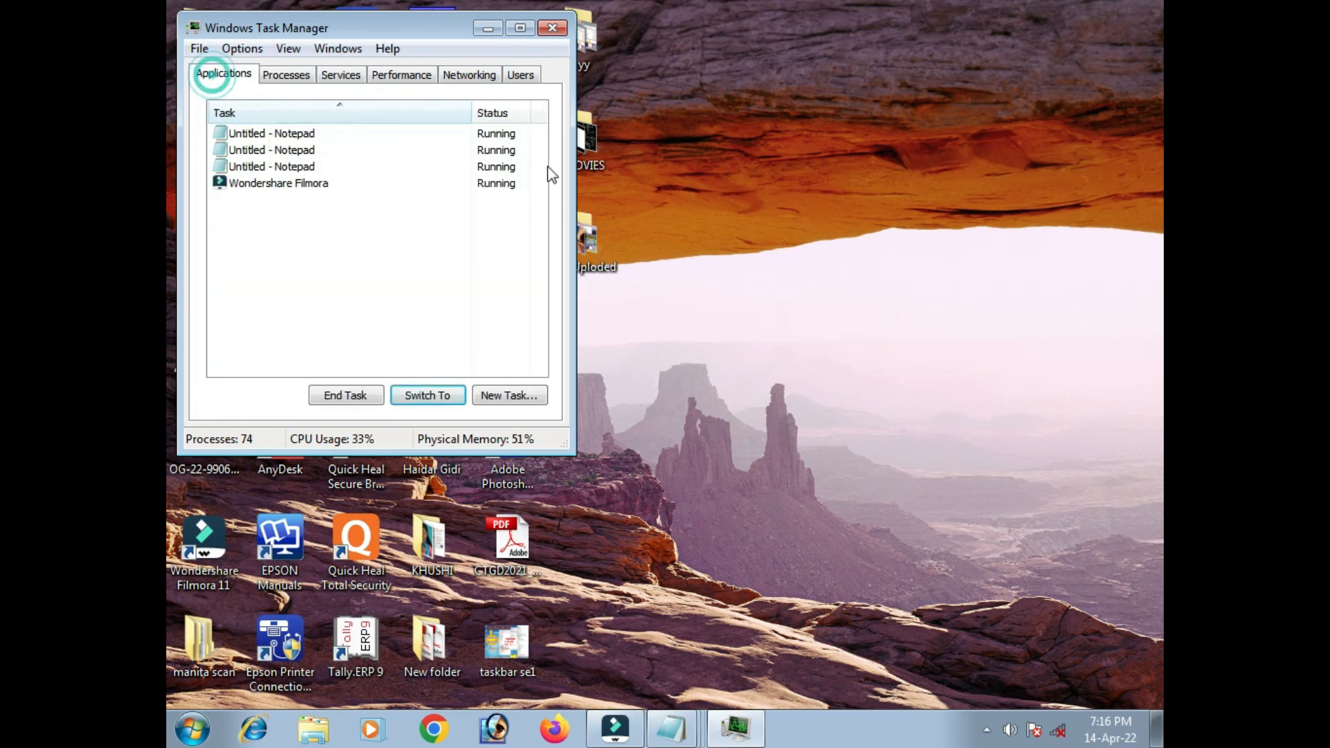
{"action": "left_click", "coordinate": [552, 29]}
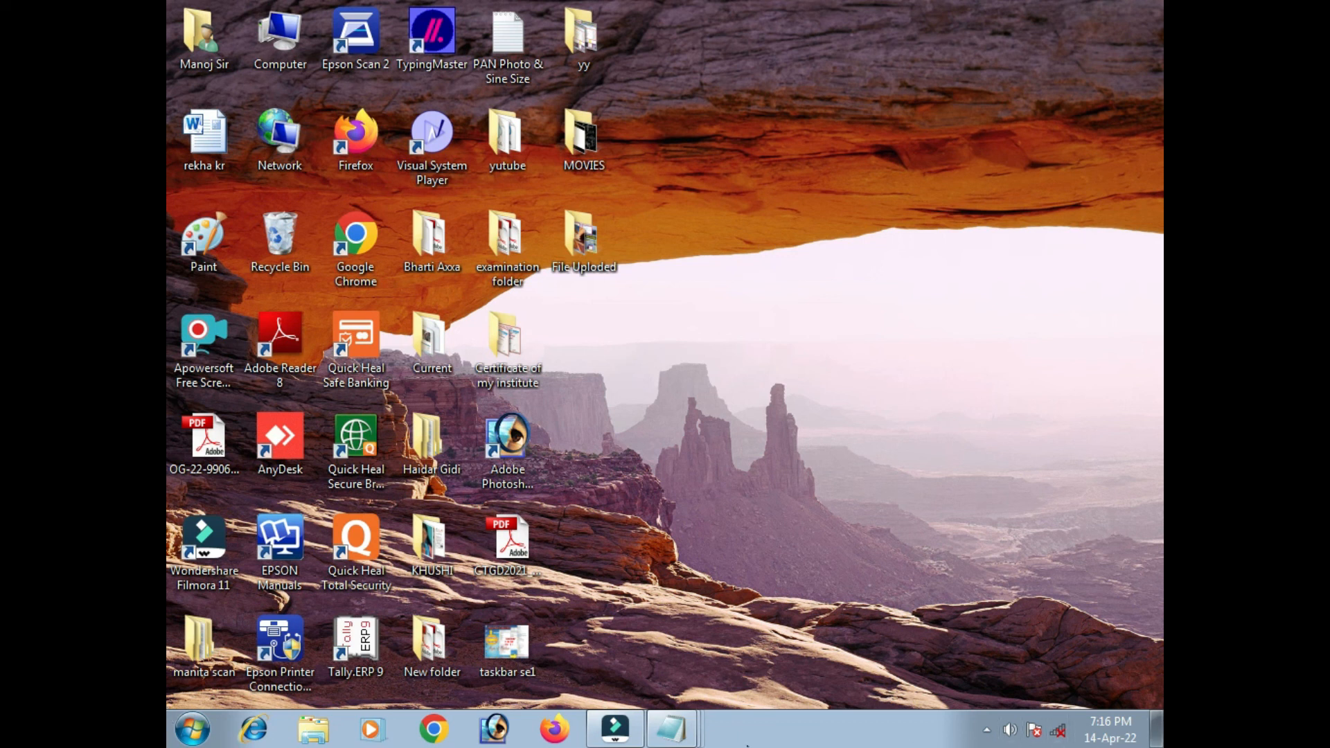
Open the Start menu to view its programs and power option.
{"action": "left_click", "coordinate": [192, 728]}
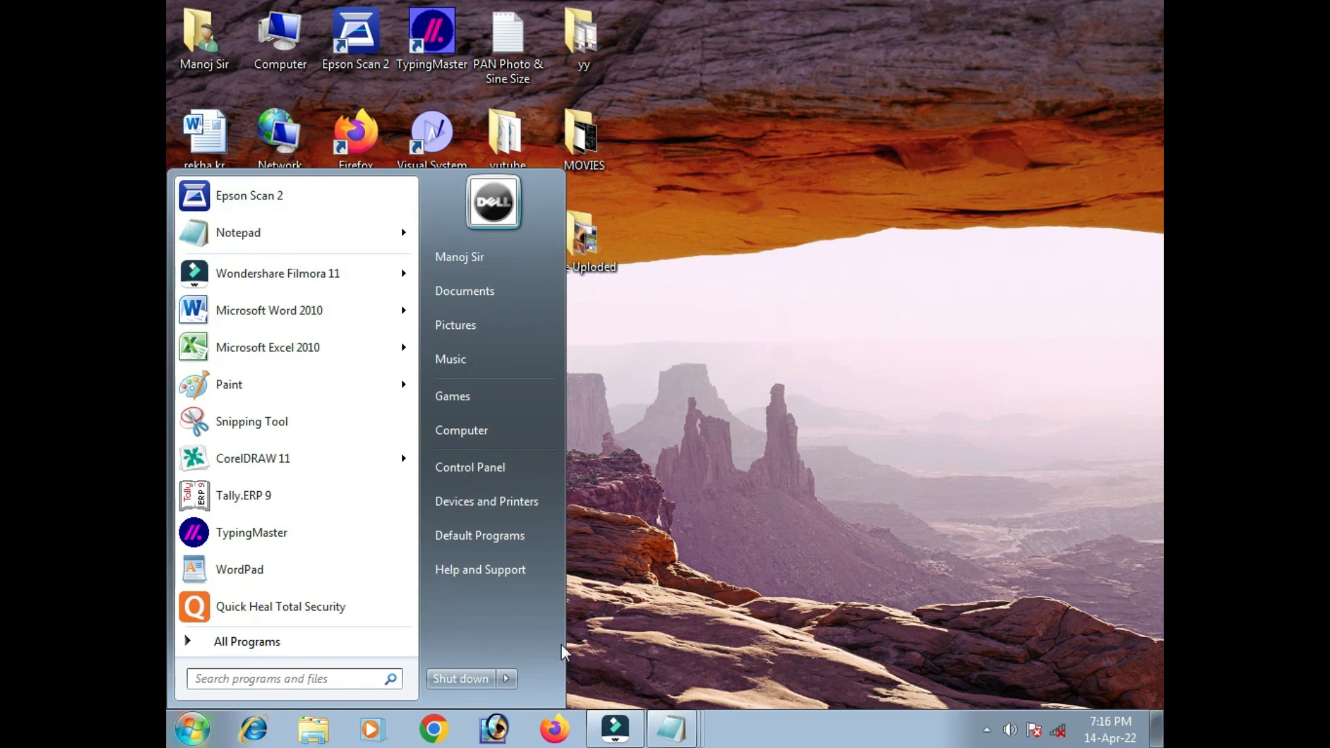